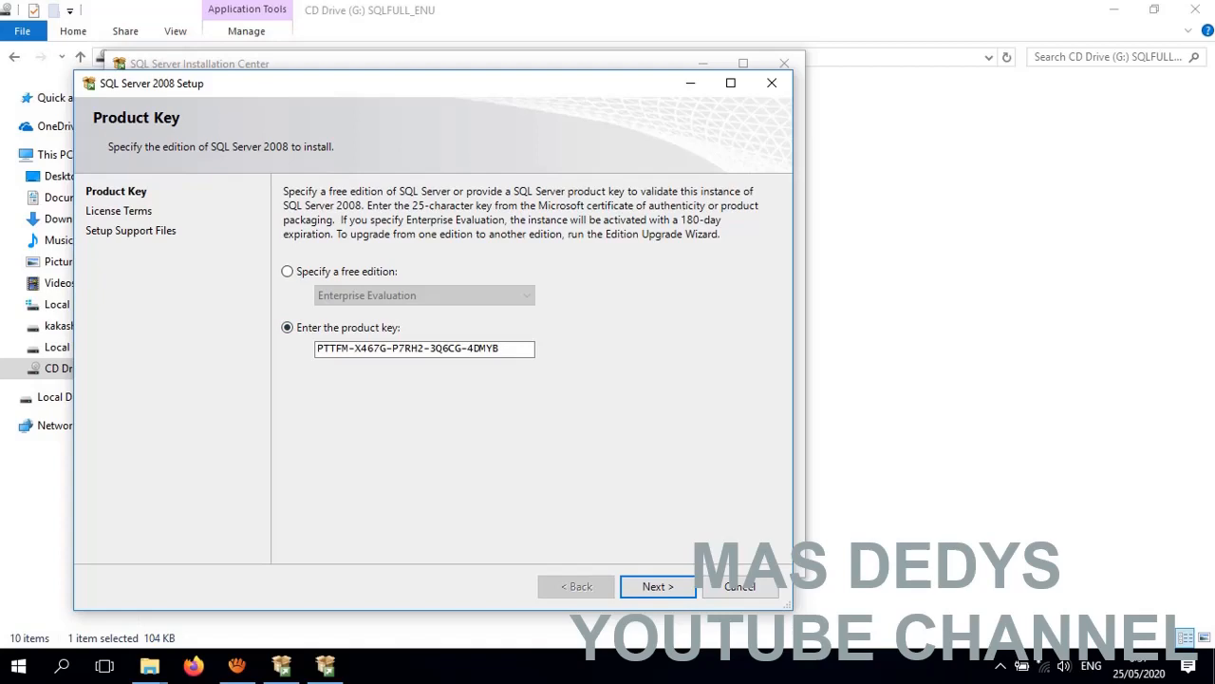
Continue past the product key page, accept the license terms and install the Setup Support Files
click(657, 585)
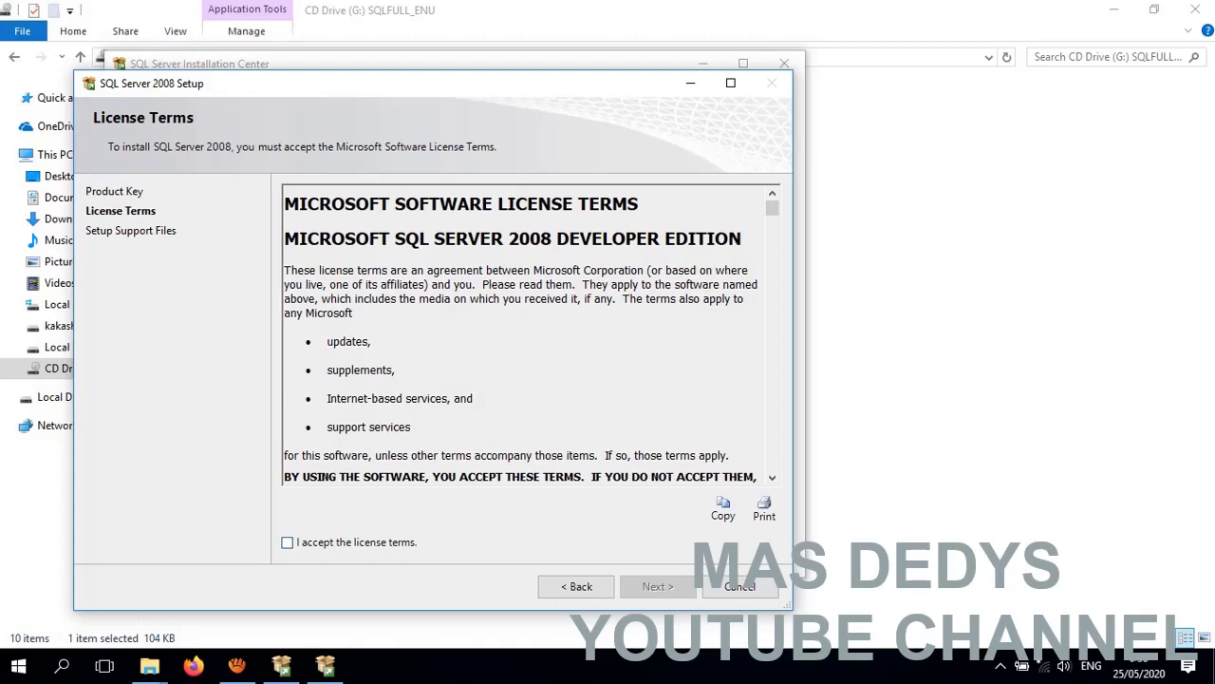
click(287, 542)
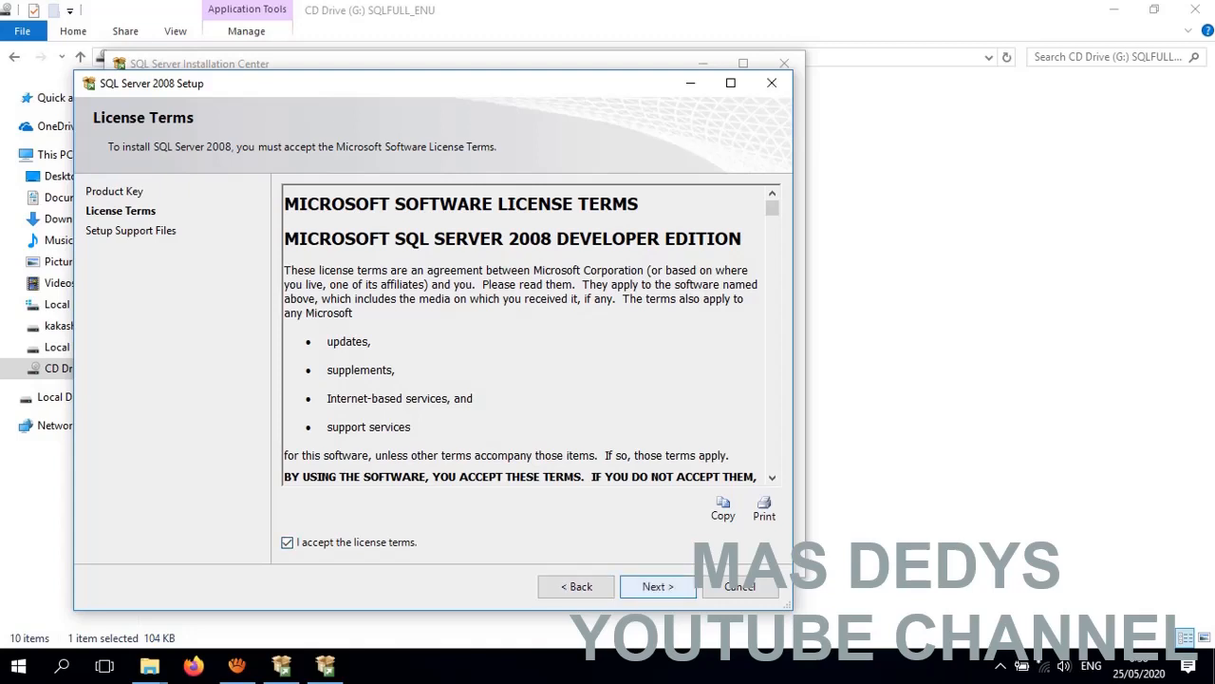
key(Return)
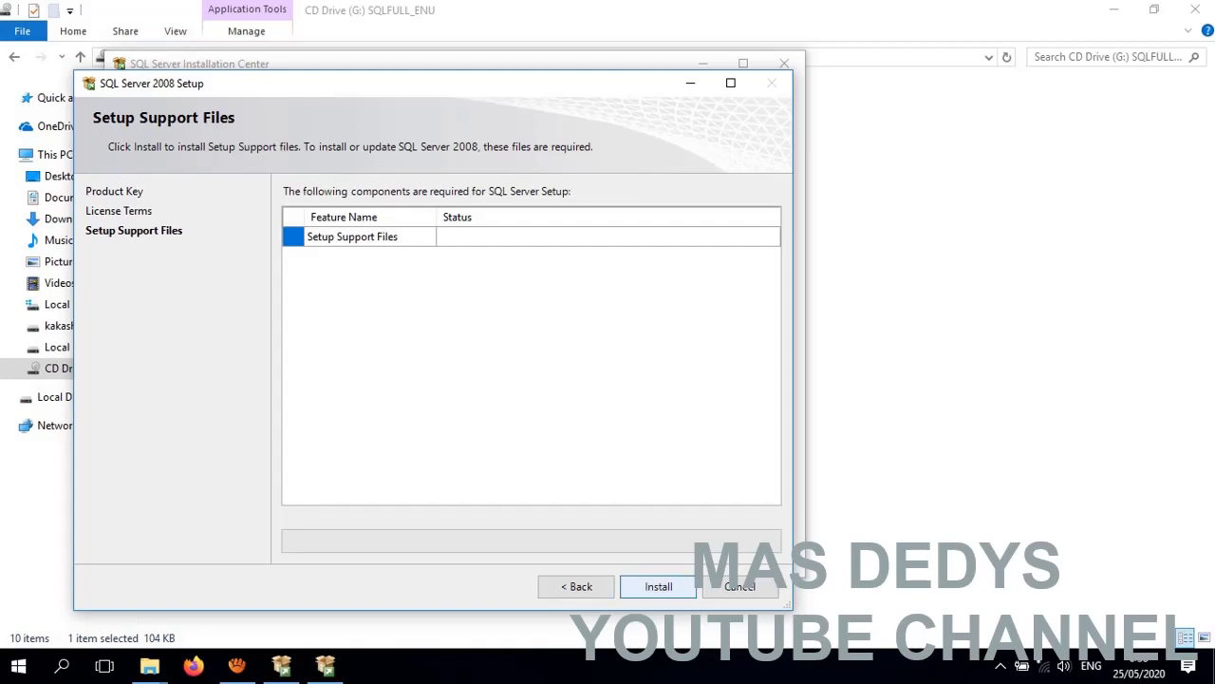
click(658, 585)
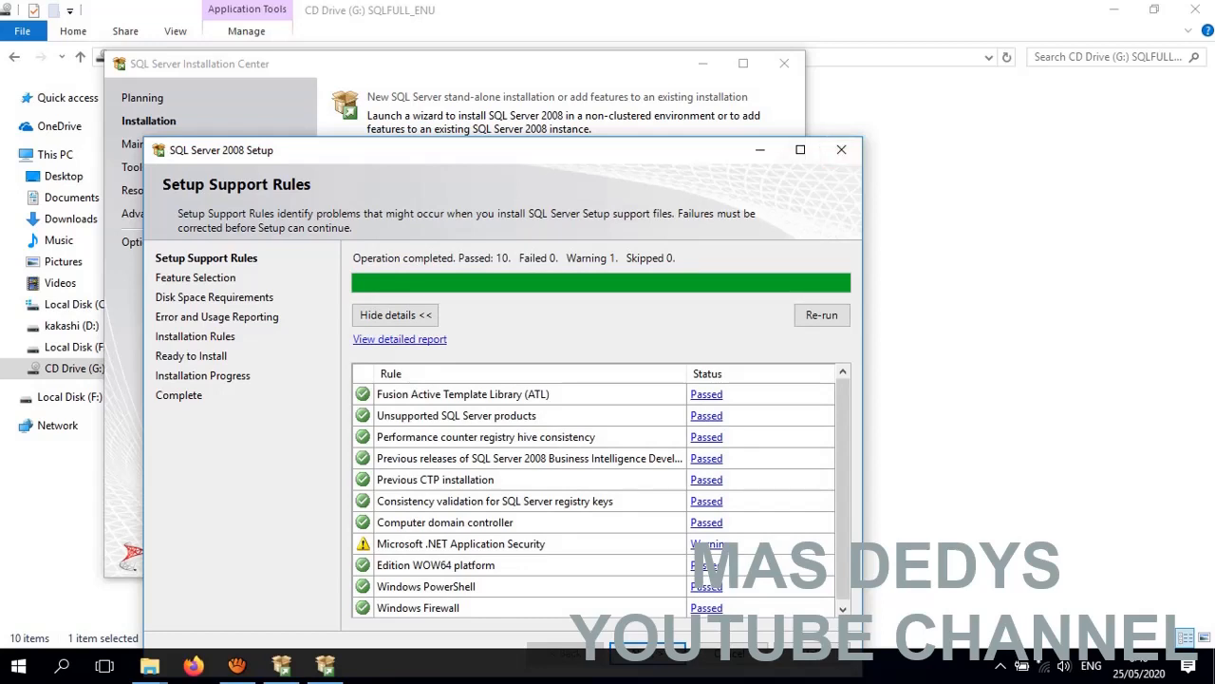
Review the Setup Support Rules results and continue to the feature selection
drag(503, 150, 512, 100)
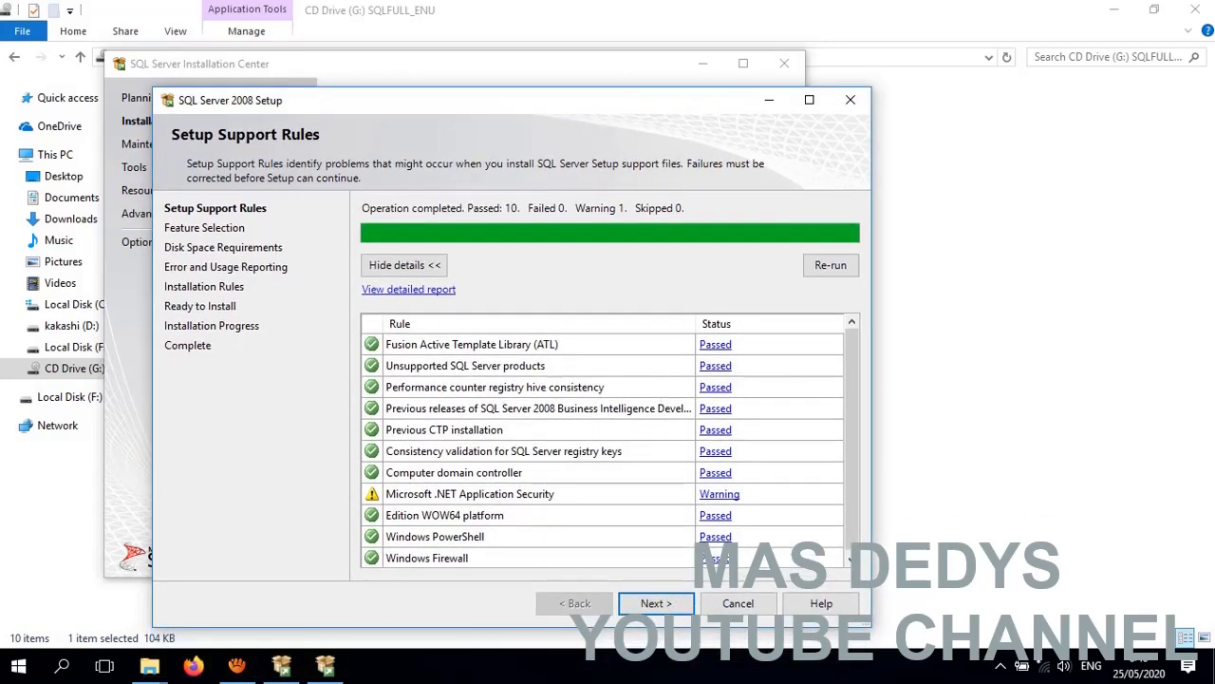
scroll(852, 436, down, 1)
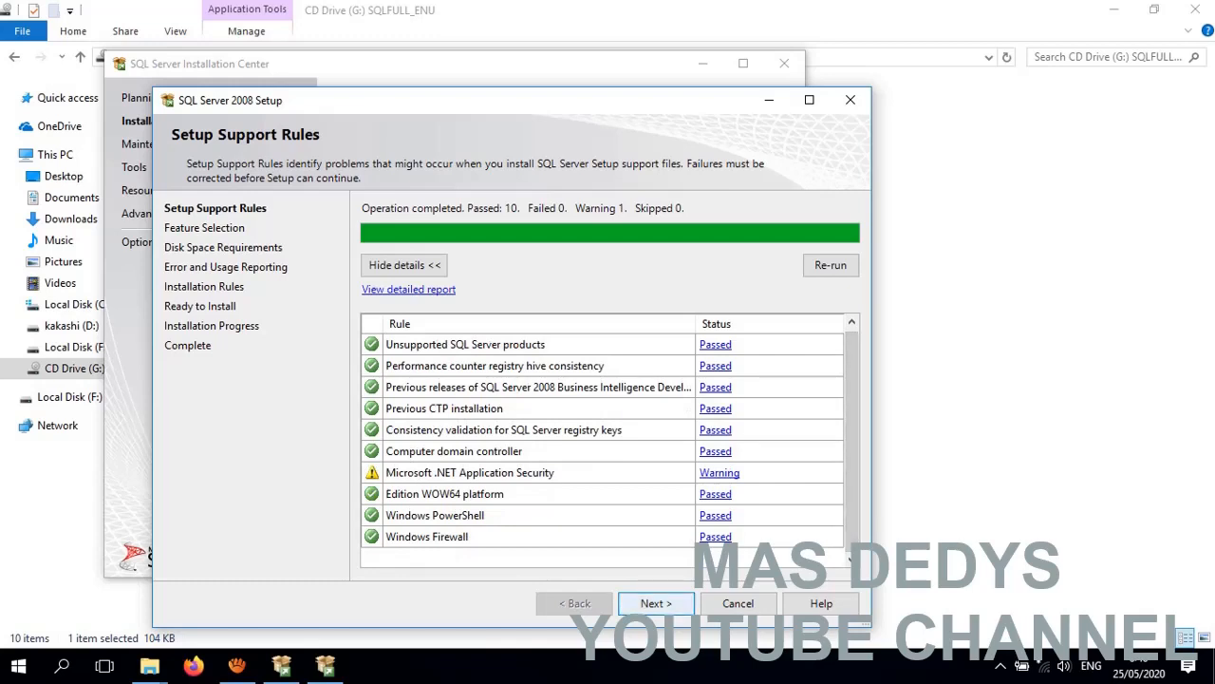
click(656, 603)
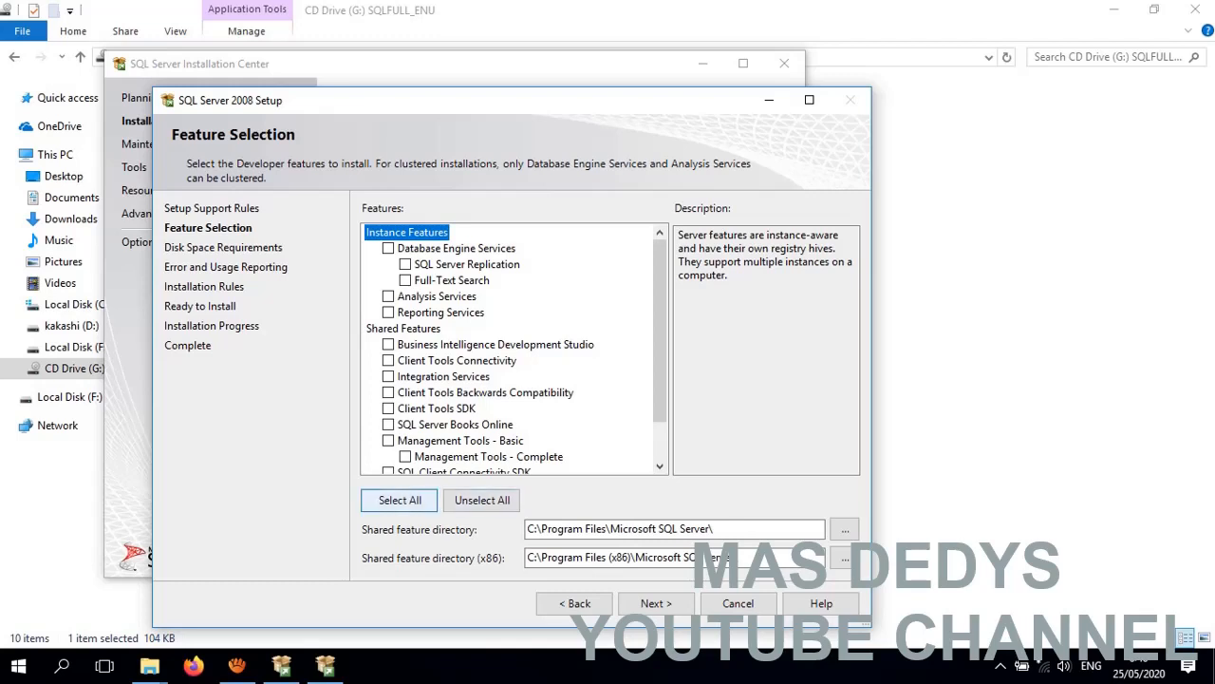
Select all instance and shared features for installation and continue to the instance configuration
click(400, 500)
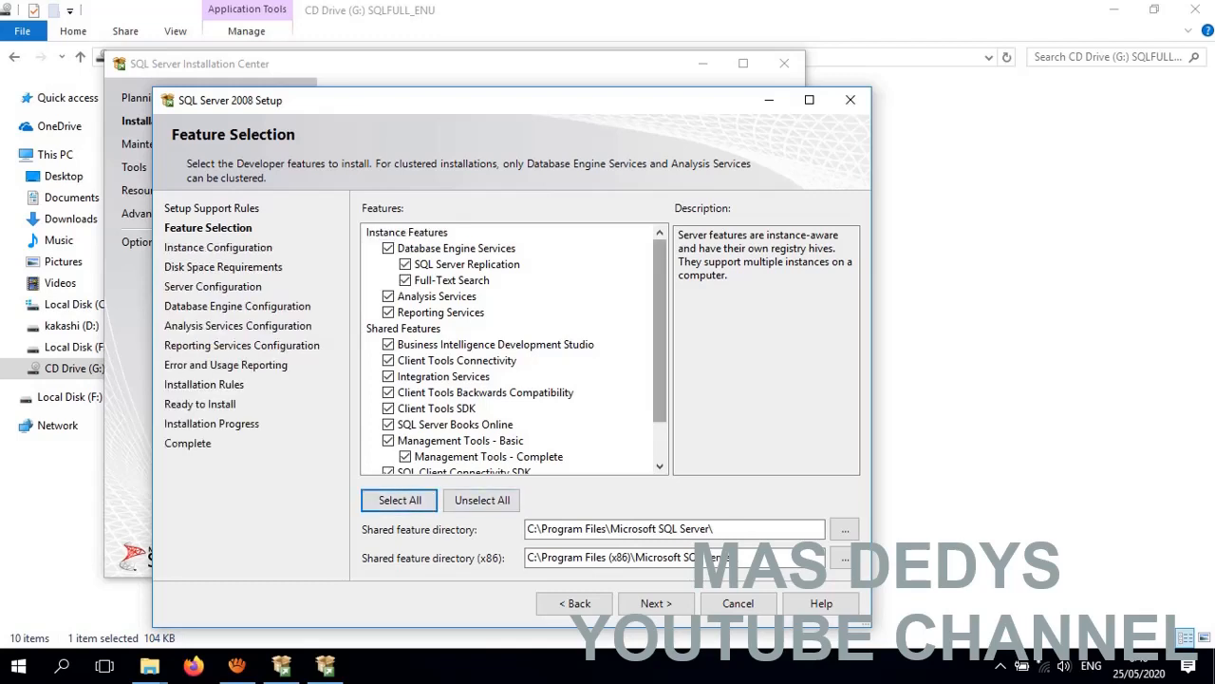
mouse_move(660, 330)
mouse_down()
mouse_move(659, 368)
mouse_move(660, 332)
mouse_up()
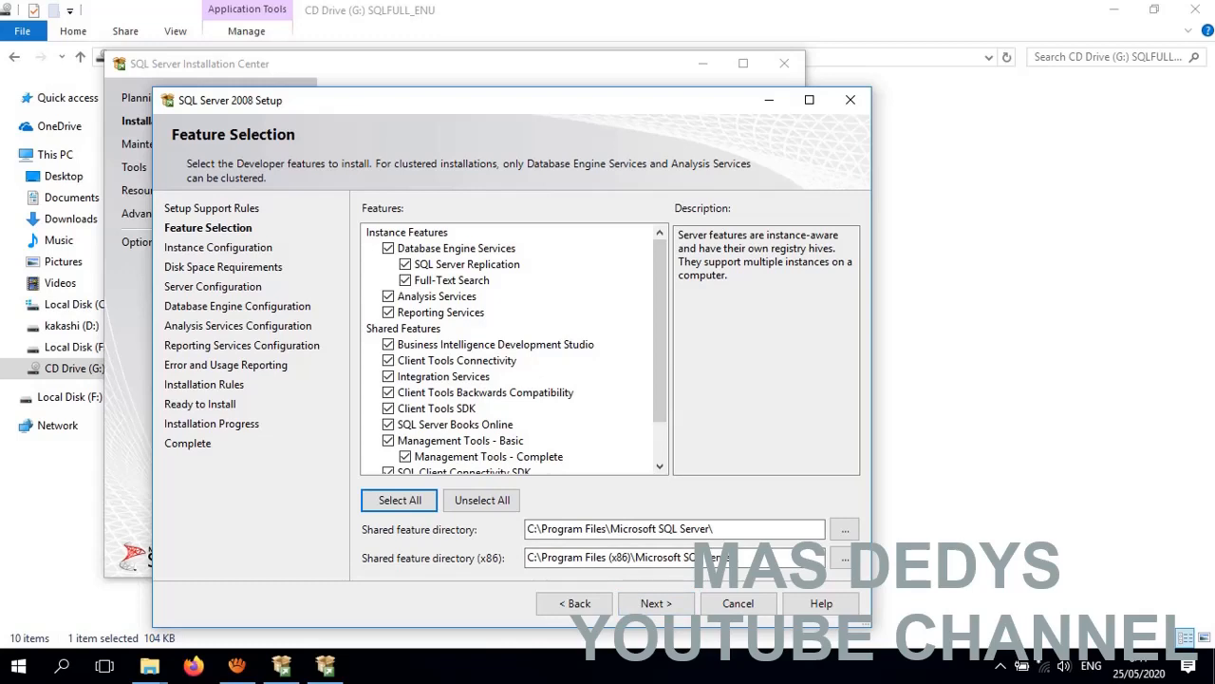
mouse_move(660, 332)
mouse_down()
mouse_move(660, 370)
mouse_move(660, 334)
mouse_up()
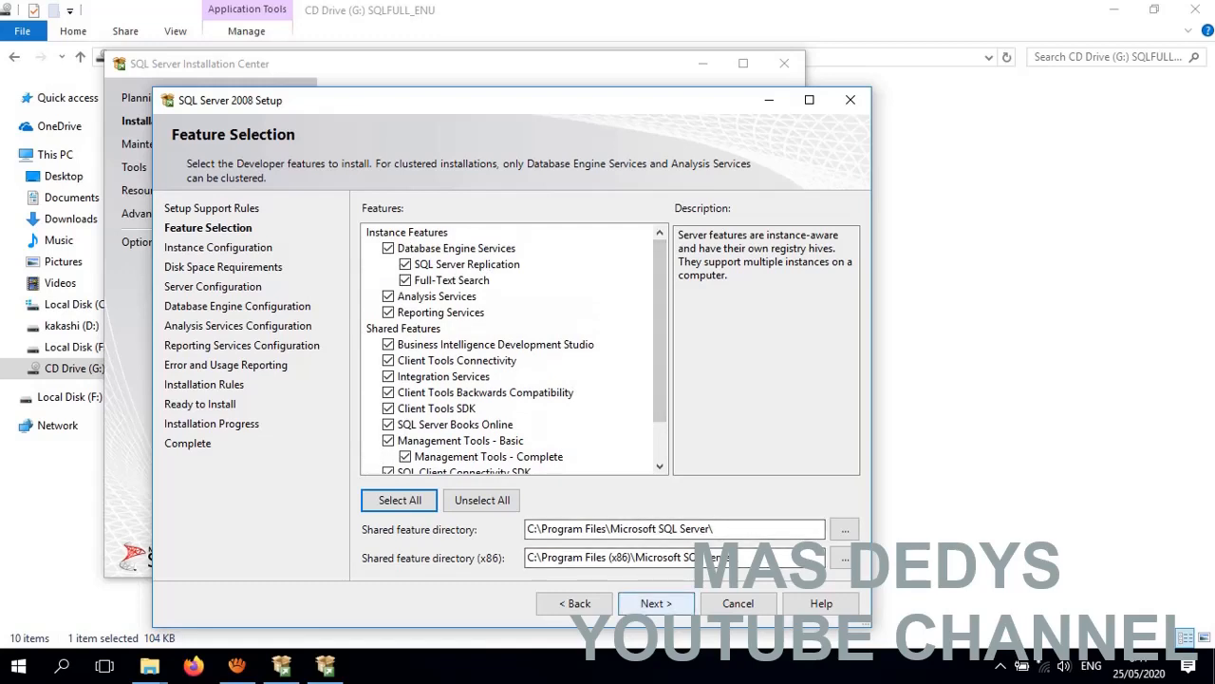
click(655, 603)
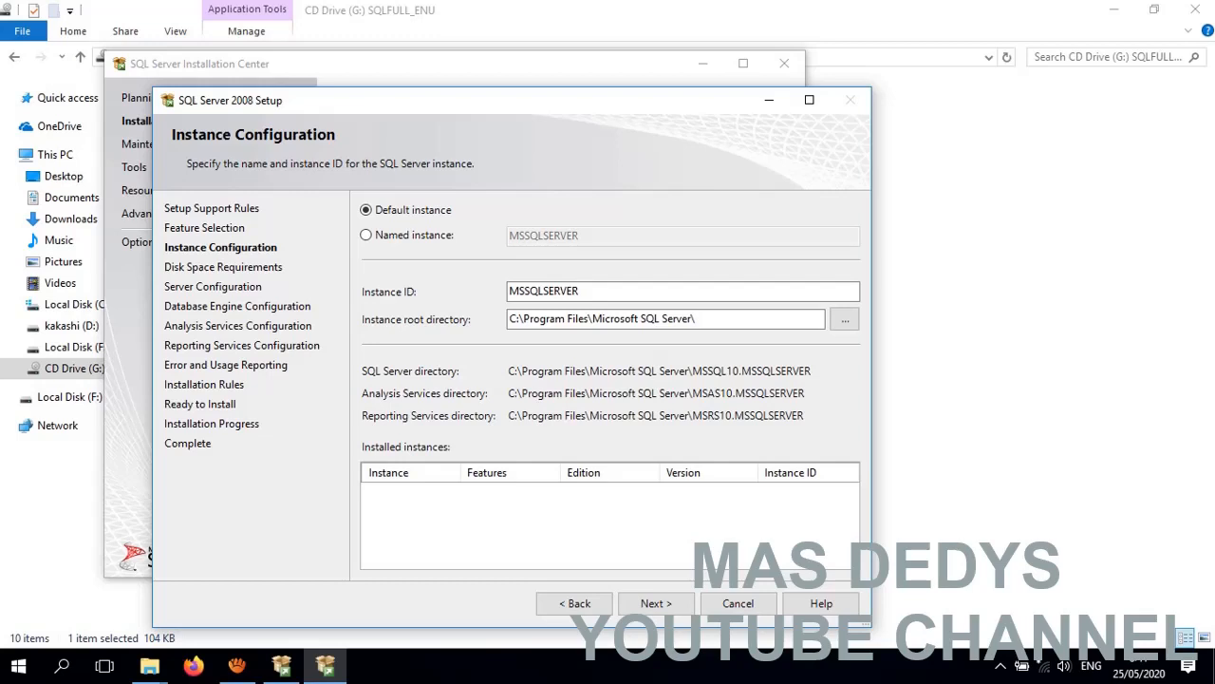
Keep the default instance with ID MSSQLSERVER and continue past the disk space requirements to the server configuration
click(367, 235)
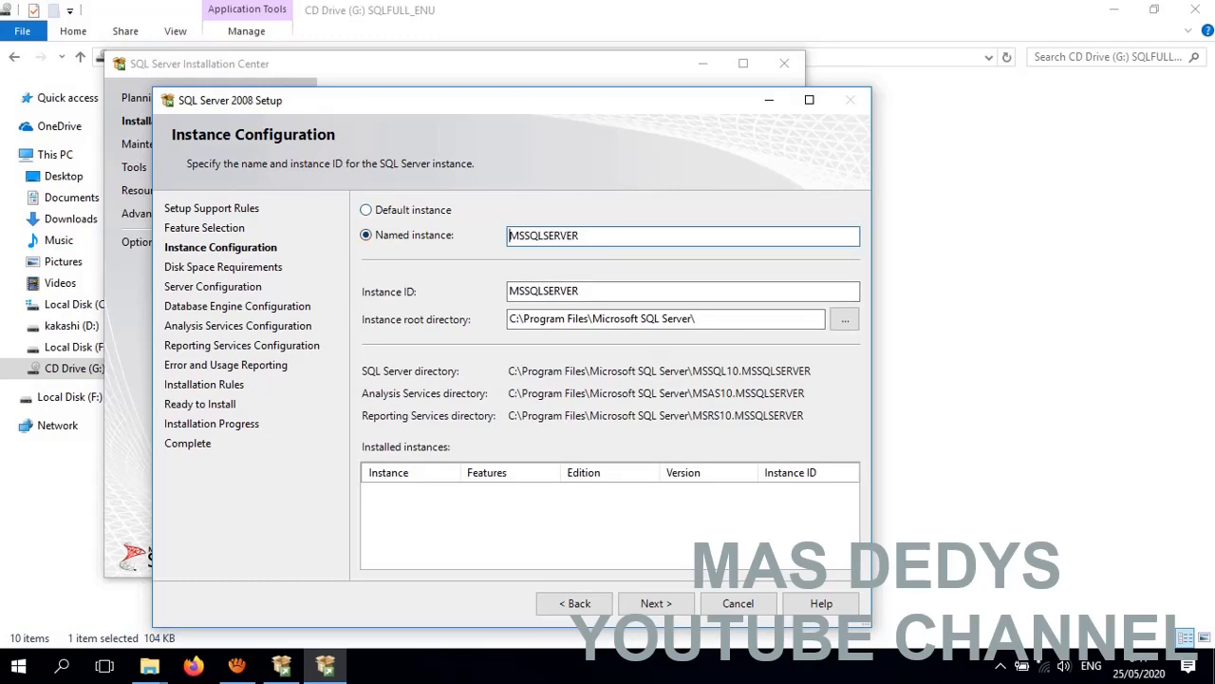
click(366, 209)
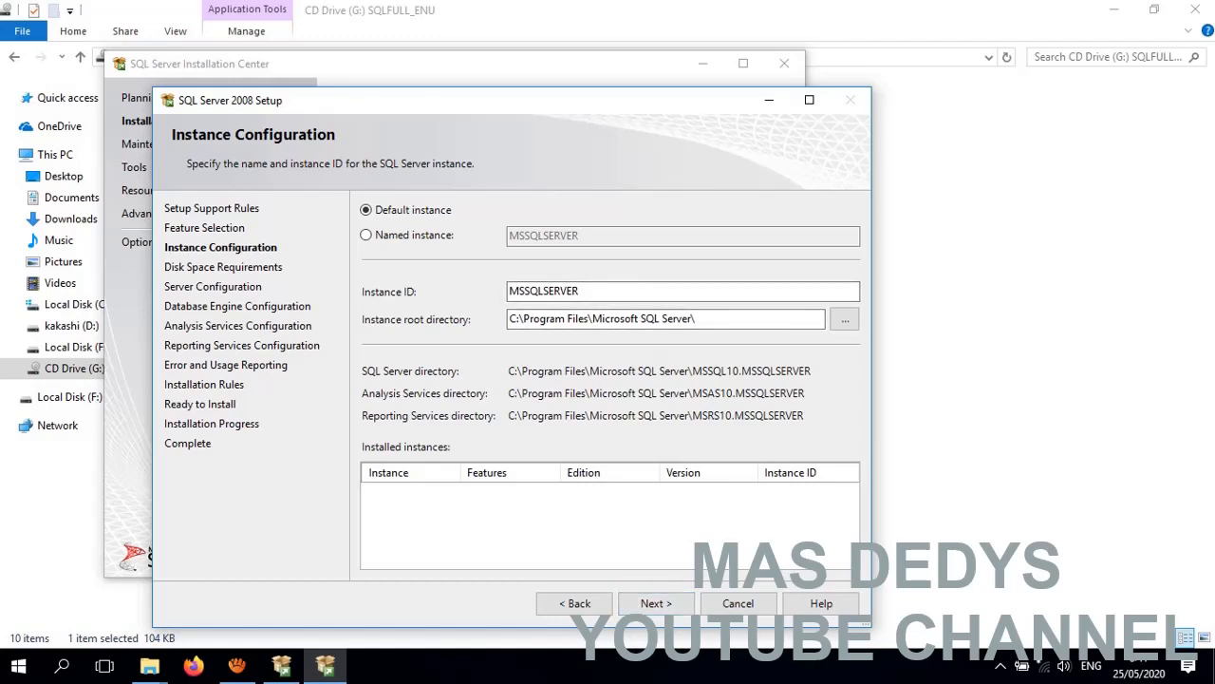
click(656, 603)
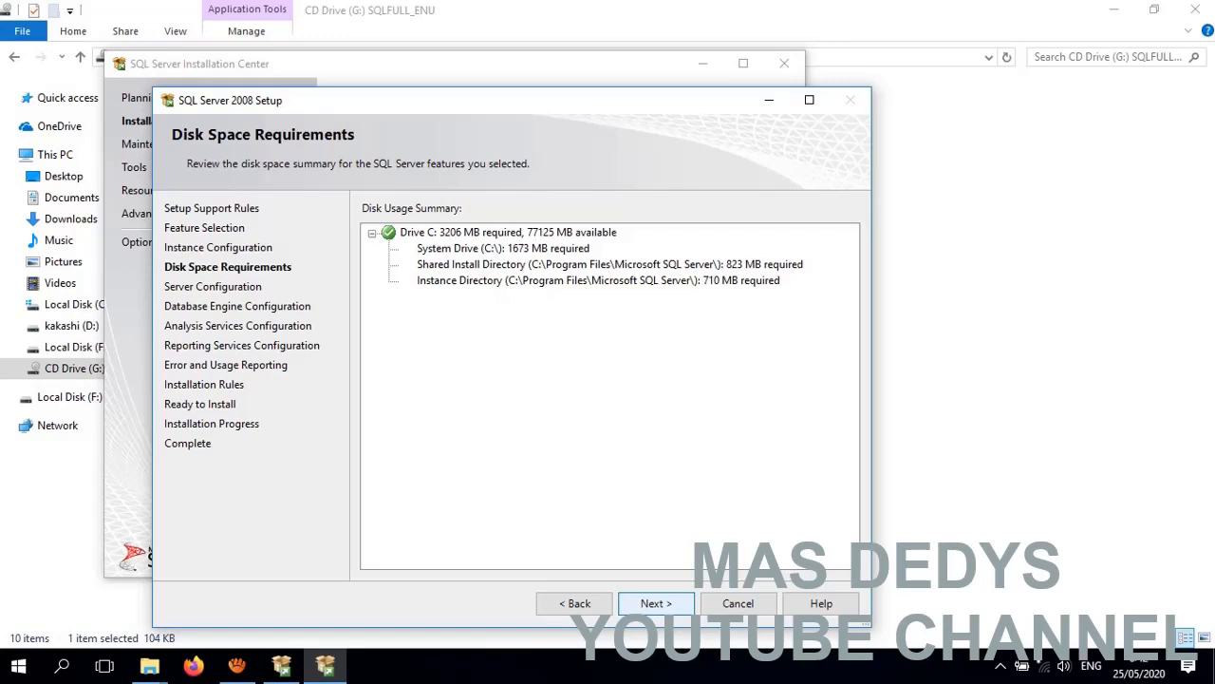
click(656, 604)
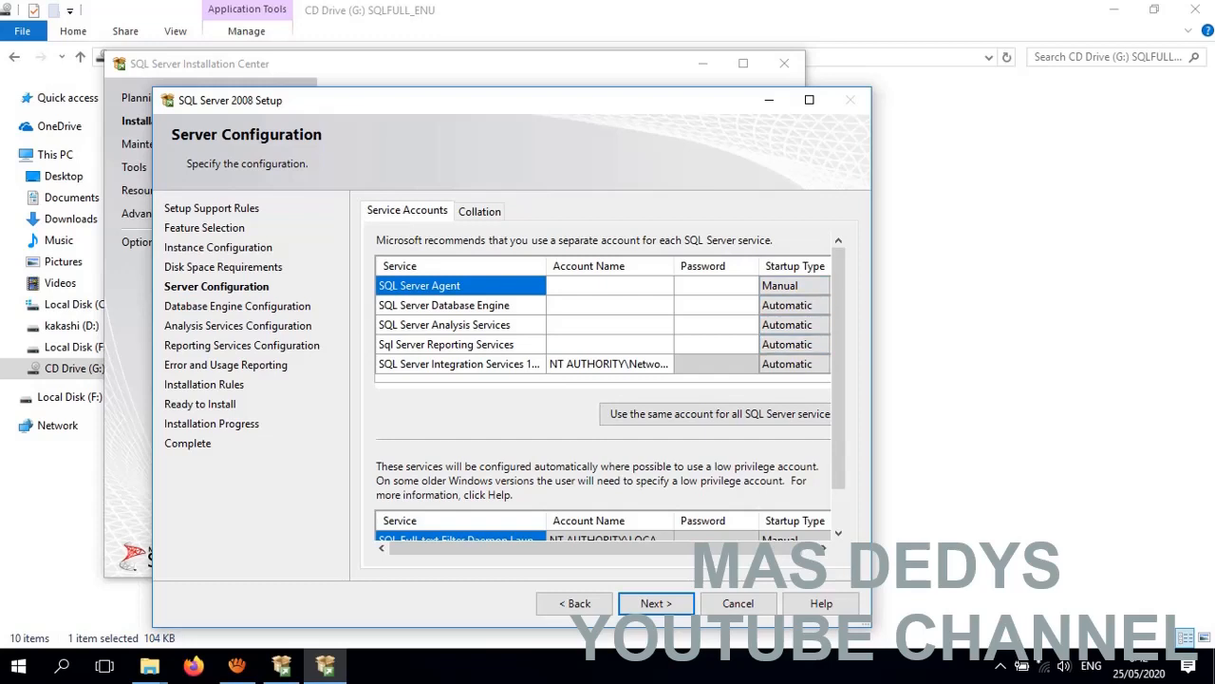
Choose Manual as the startup type of the SQL Server Agent service
click(715, 286)
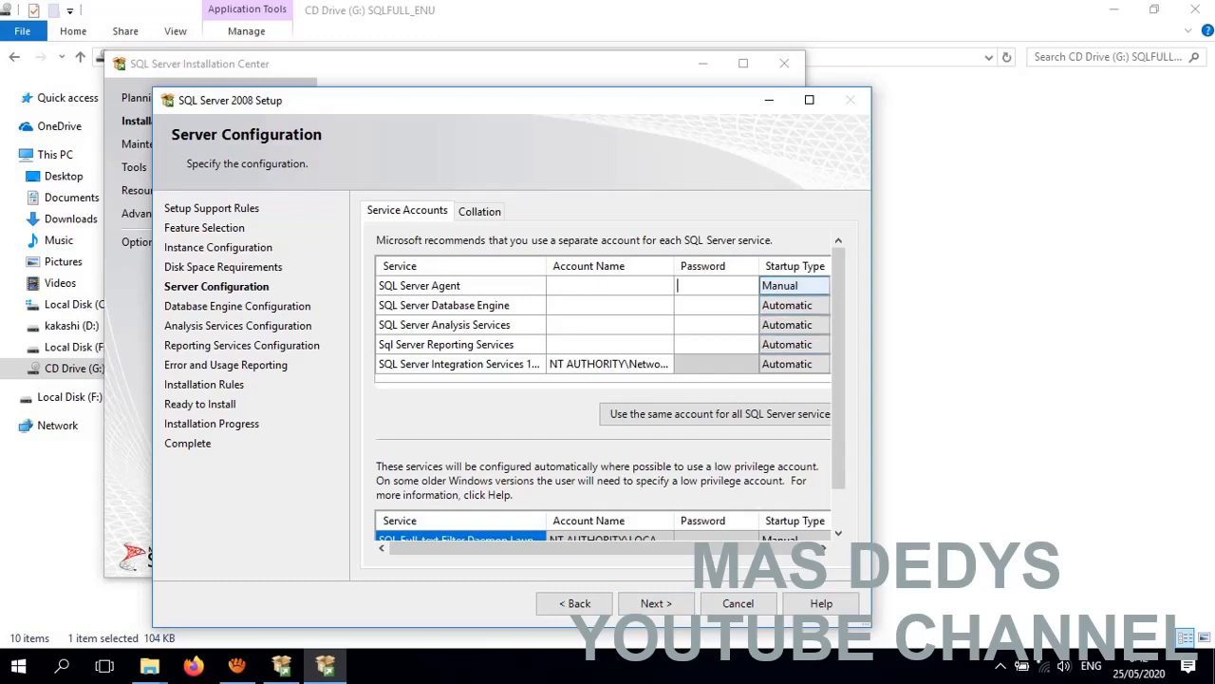
click(796, 285)
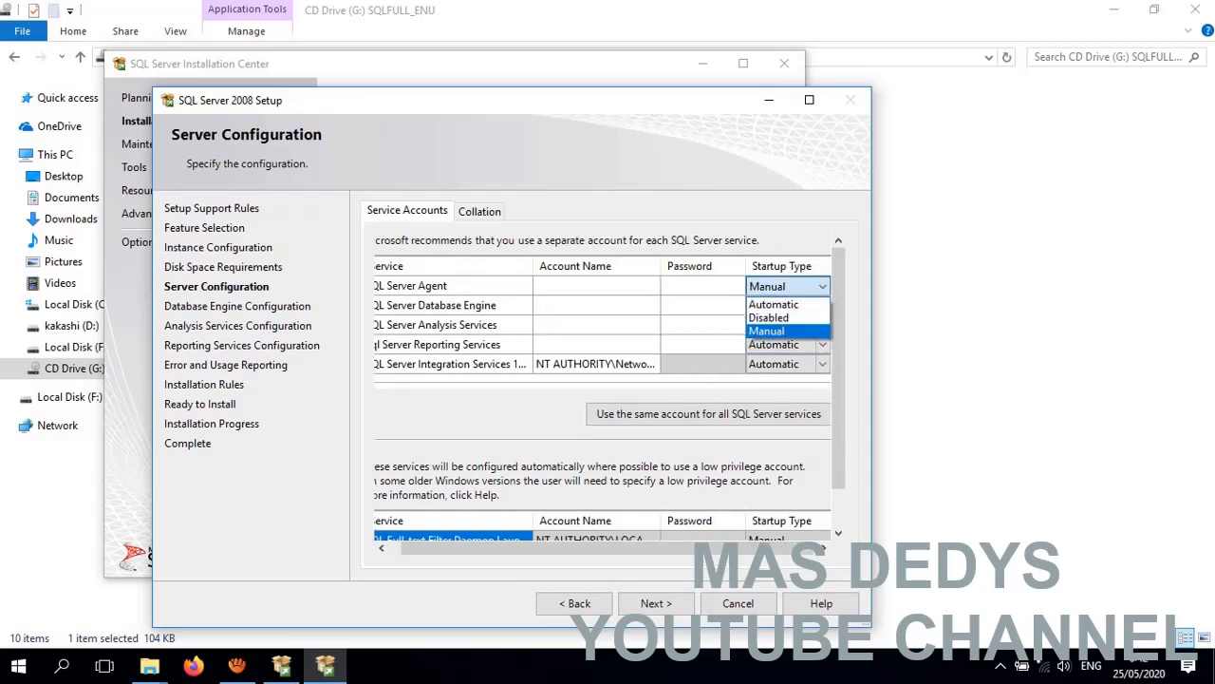
click(784, 330)
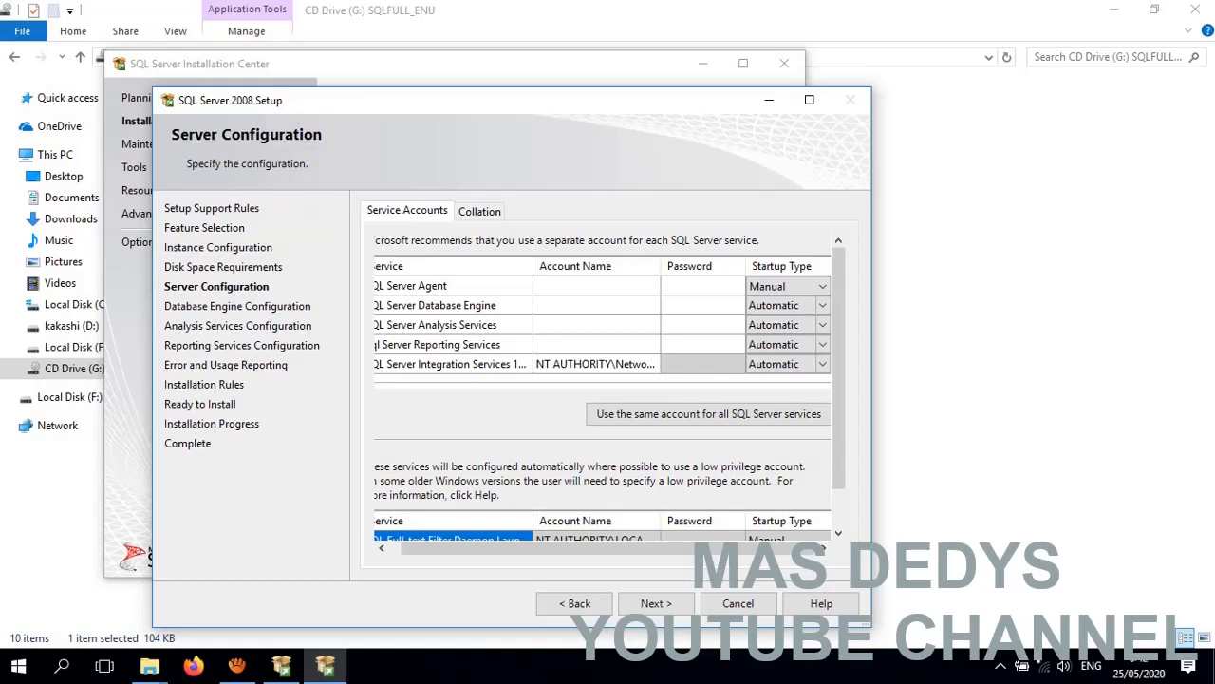
Examine the service accounts, the automatically configured services and the account choices offered for SQL Server Agent
mouse_move(607, 548)
mouse_down()
mouse_move(594, 548)
mouse_move(606, 548)
mouse_up()
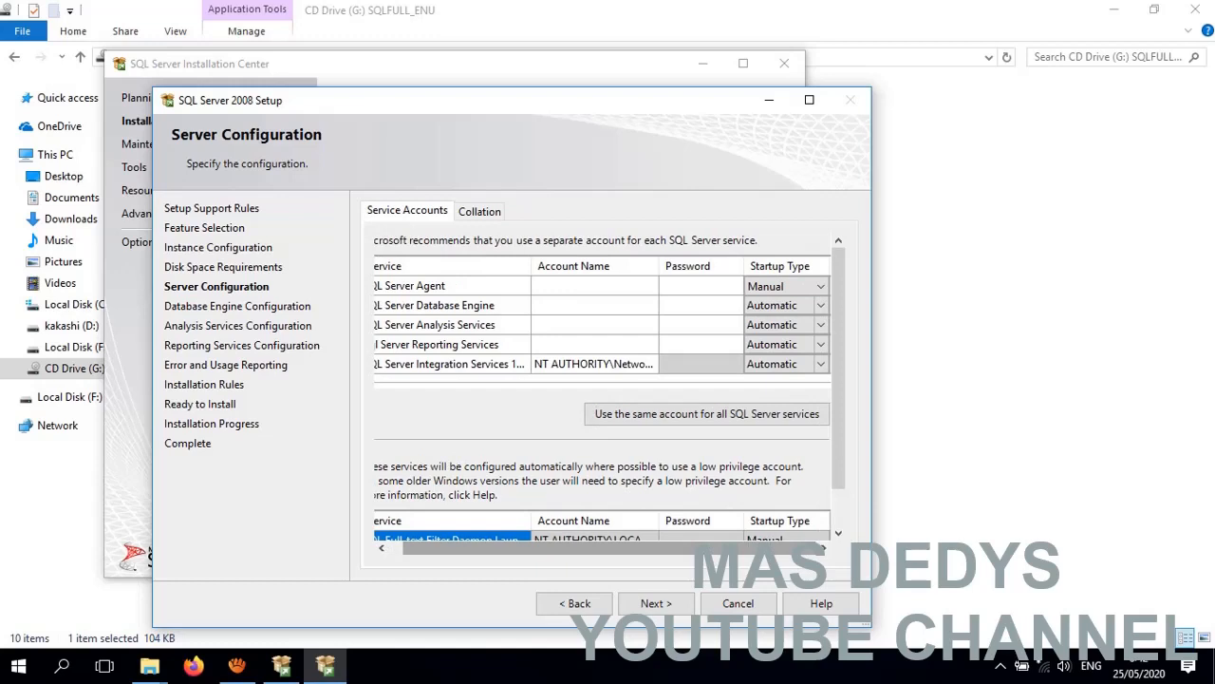
drag(607, 548, 593, 548)
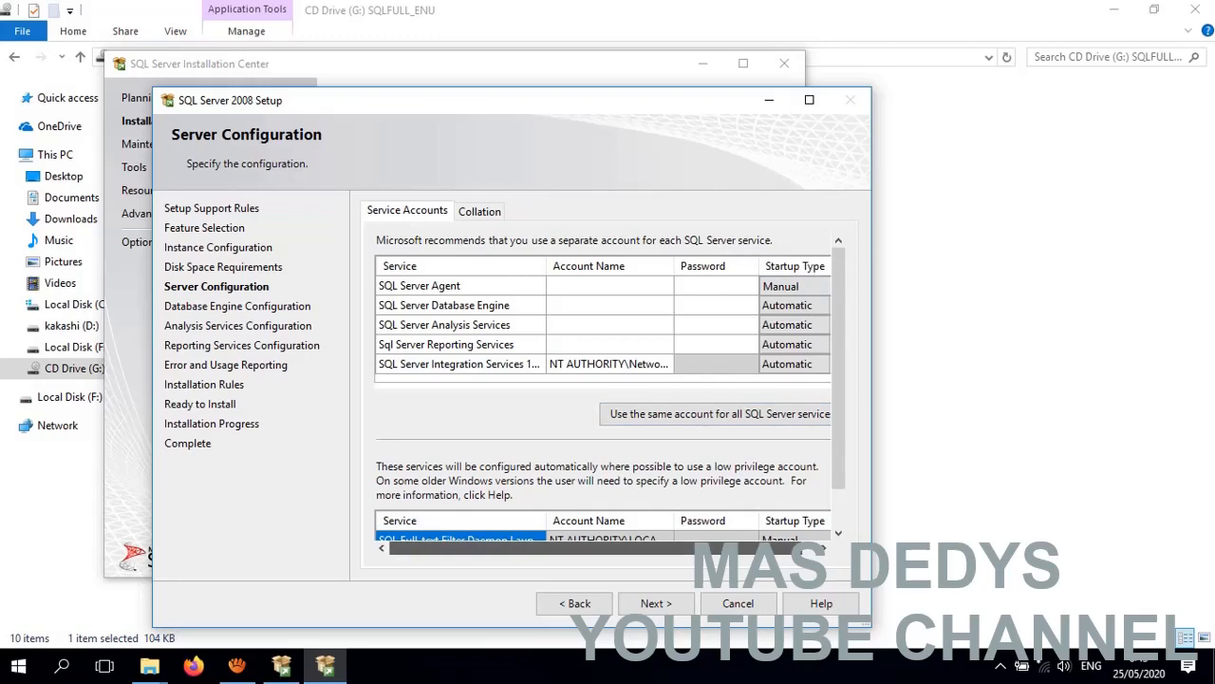
mouse_move(617, 548)
mouse_down()
mouse_move(633, 548)
mouse_move(613, 547)
mouse_up()
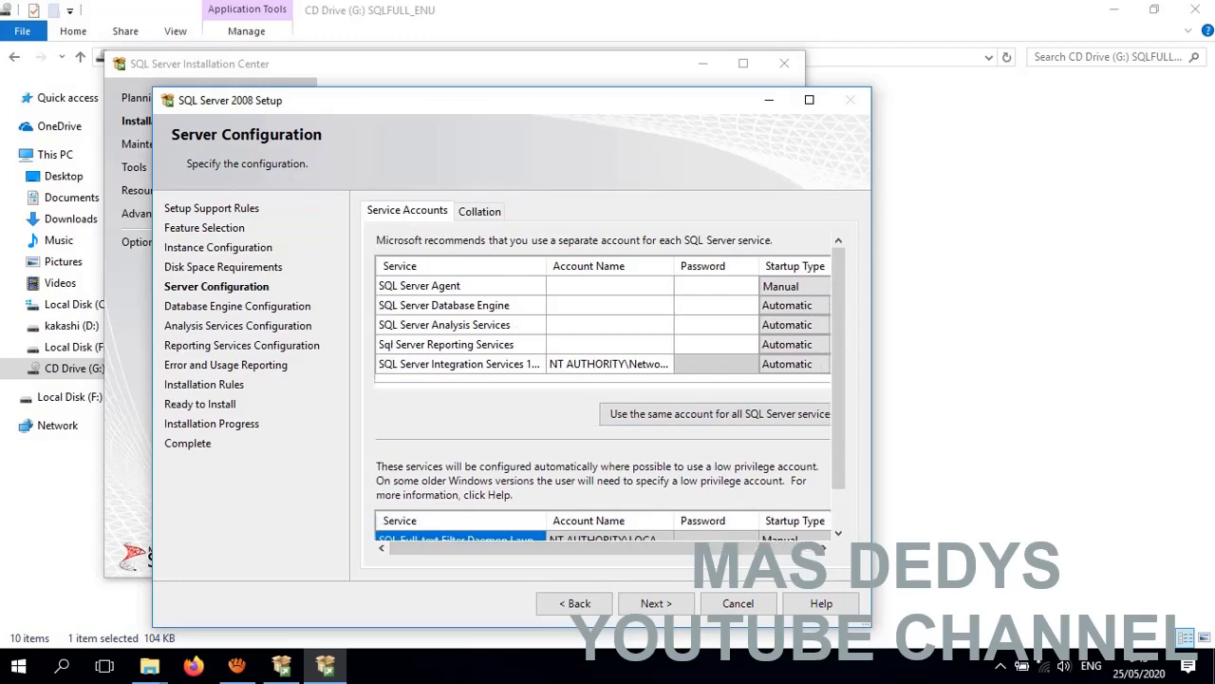
drag(838, 408, 839, 446)
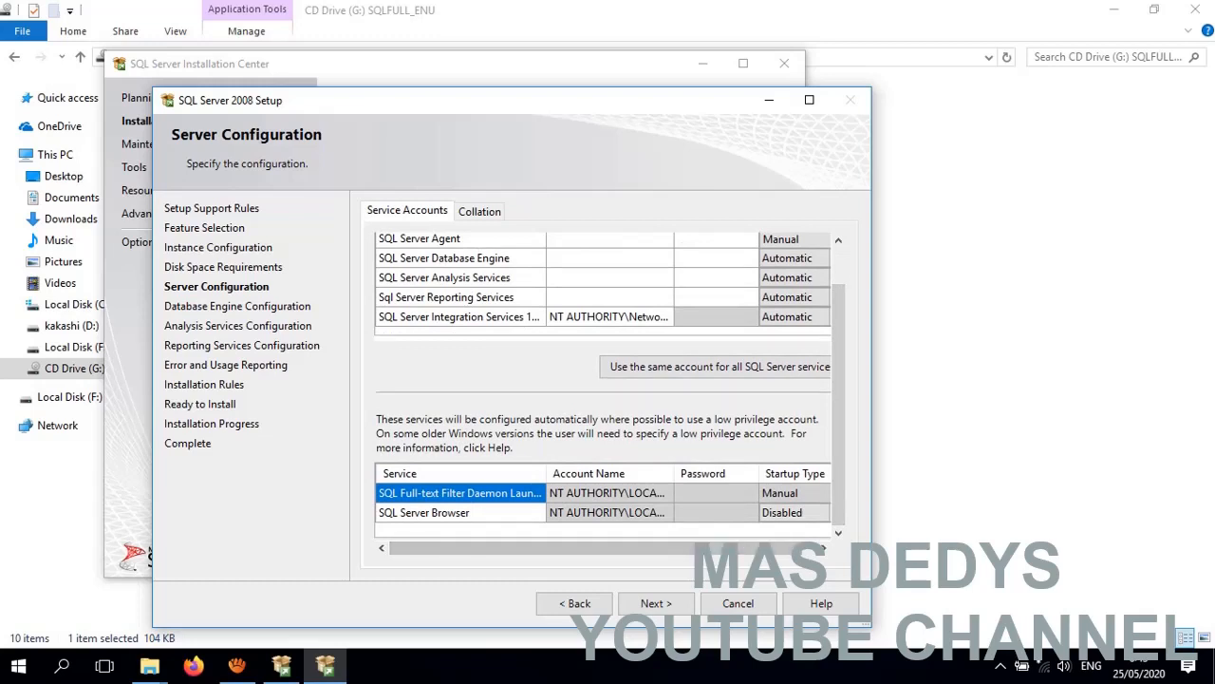
click(610, 493)
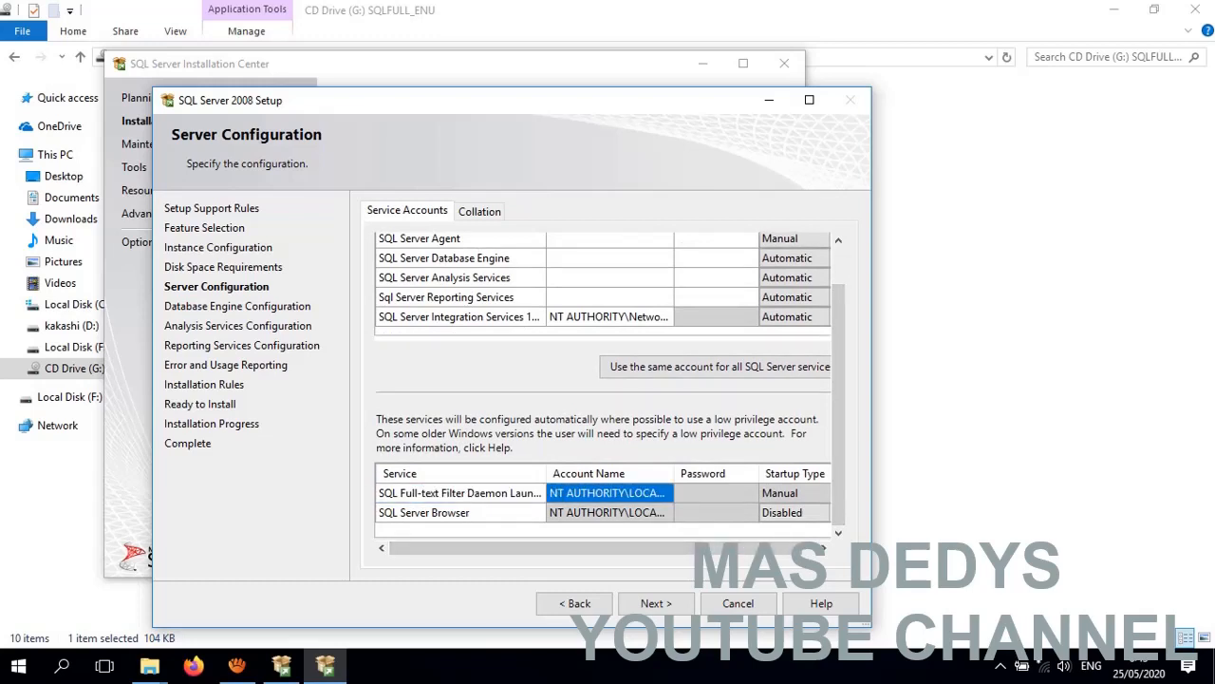
click(717, 493)
drag(838, 408, 839, 371)
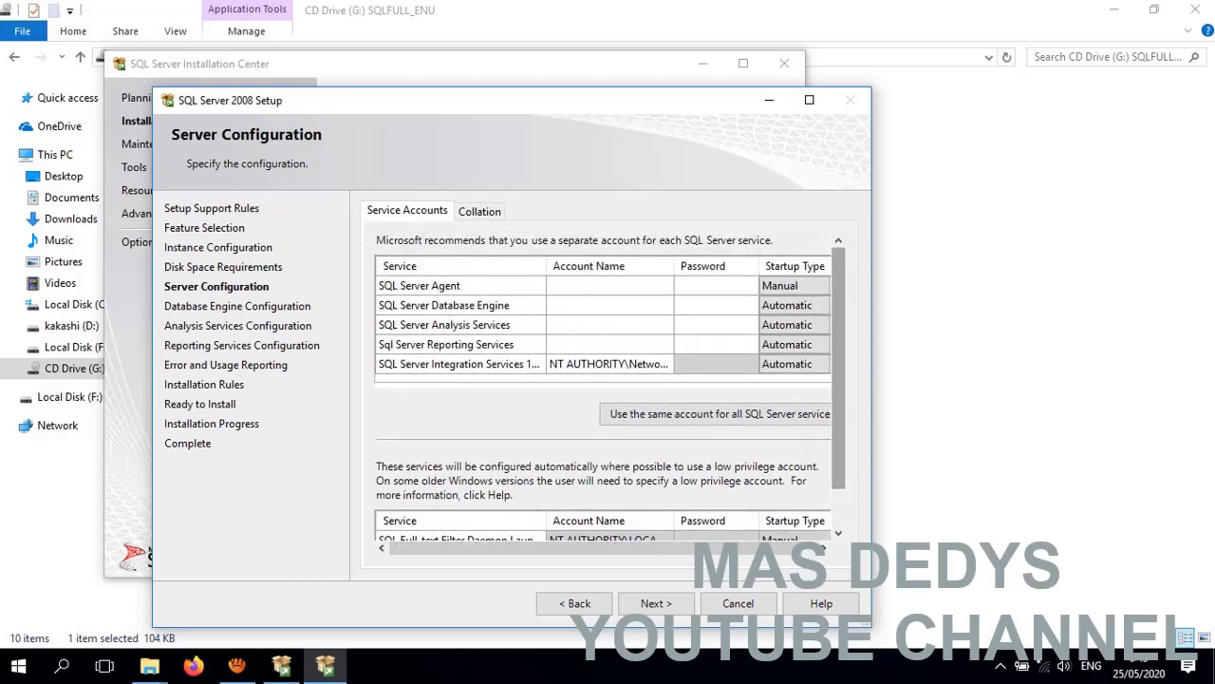
click(609, 286)
click(666, 286)
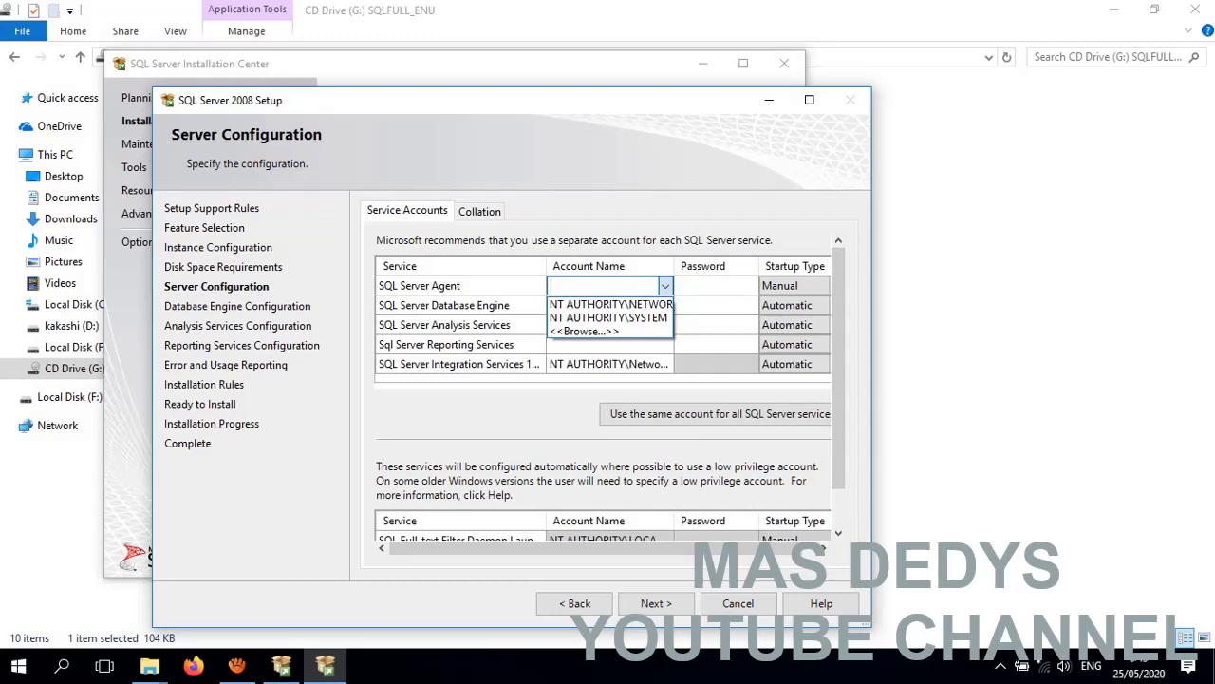
click(666, 286)
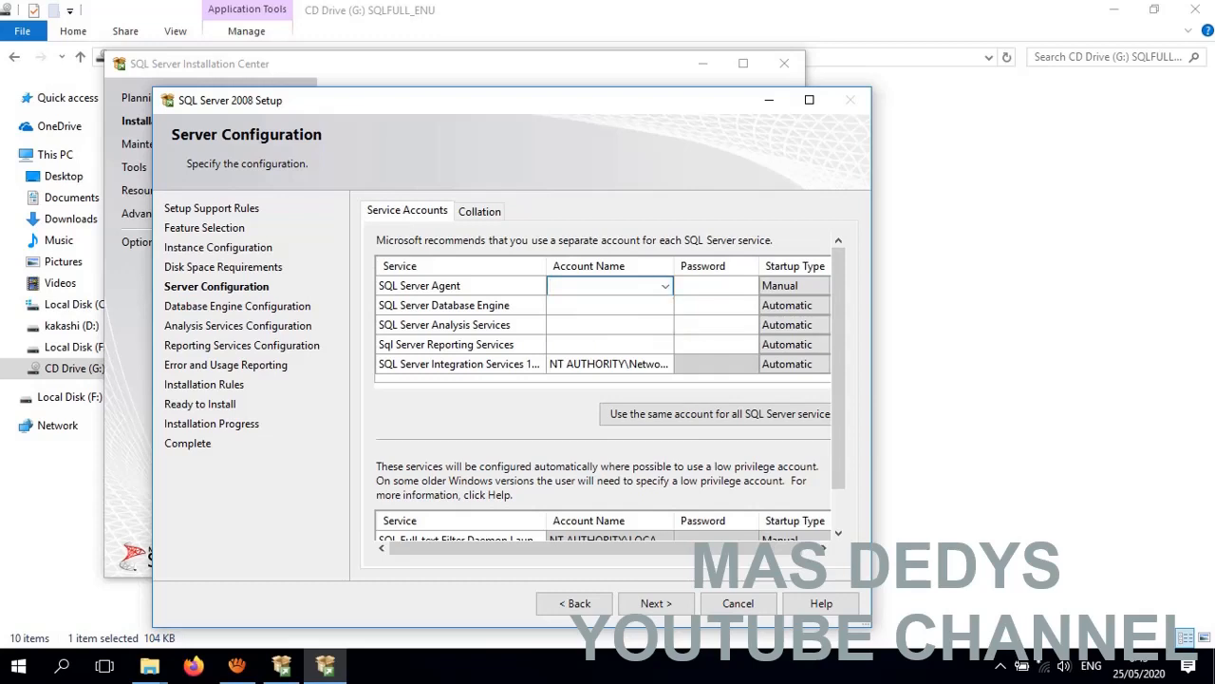
click(617, 306)
click(665, 286)
click(666, 286)
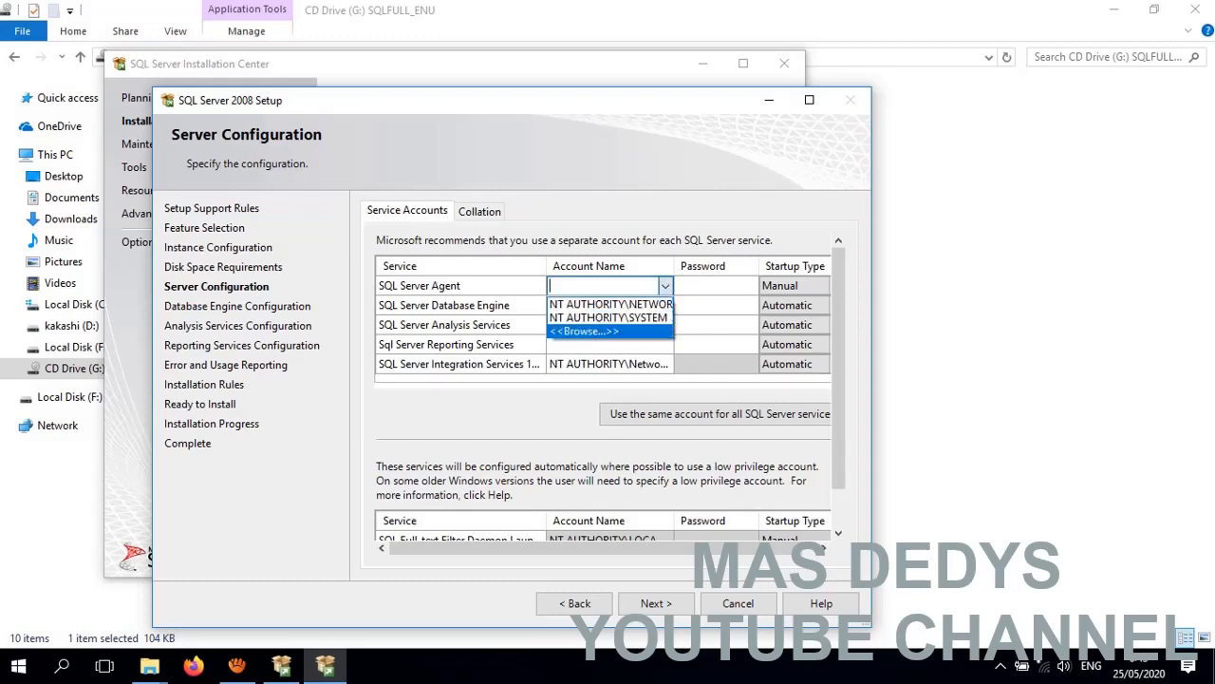
click(666, 285)
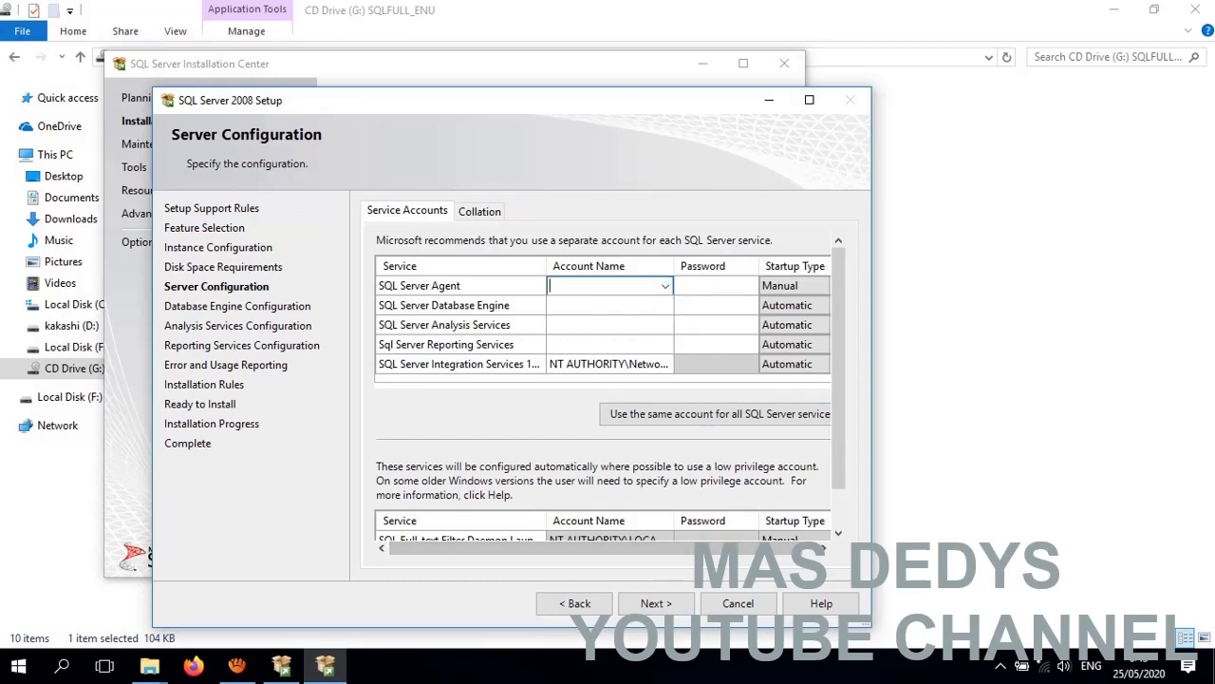
Try to continue with blank service accounts, and open the option for using the same account for all SQL Server services
click(655, 603)
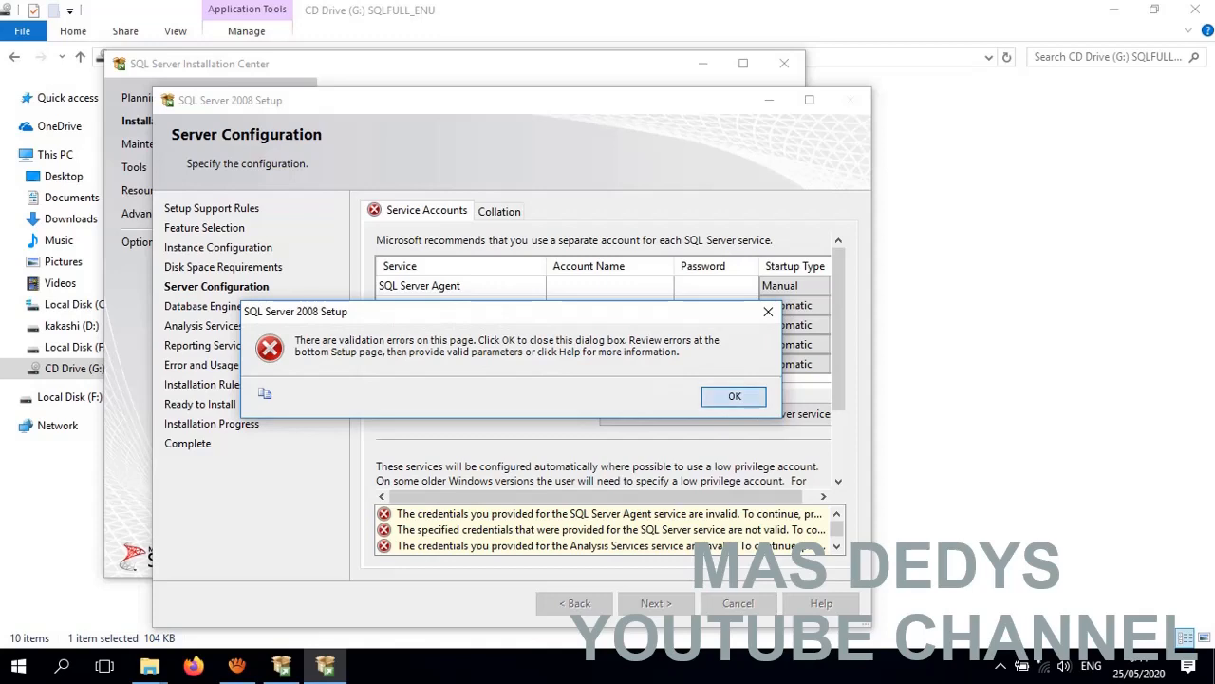
key(Return)
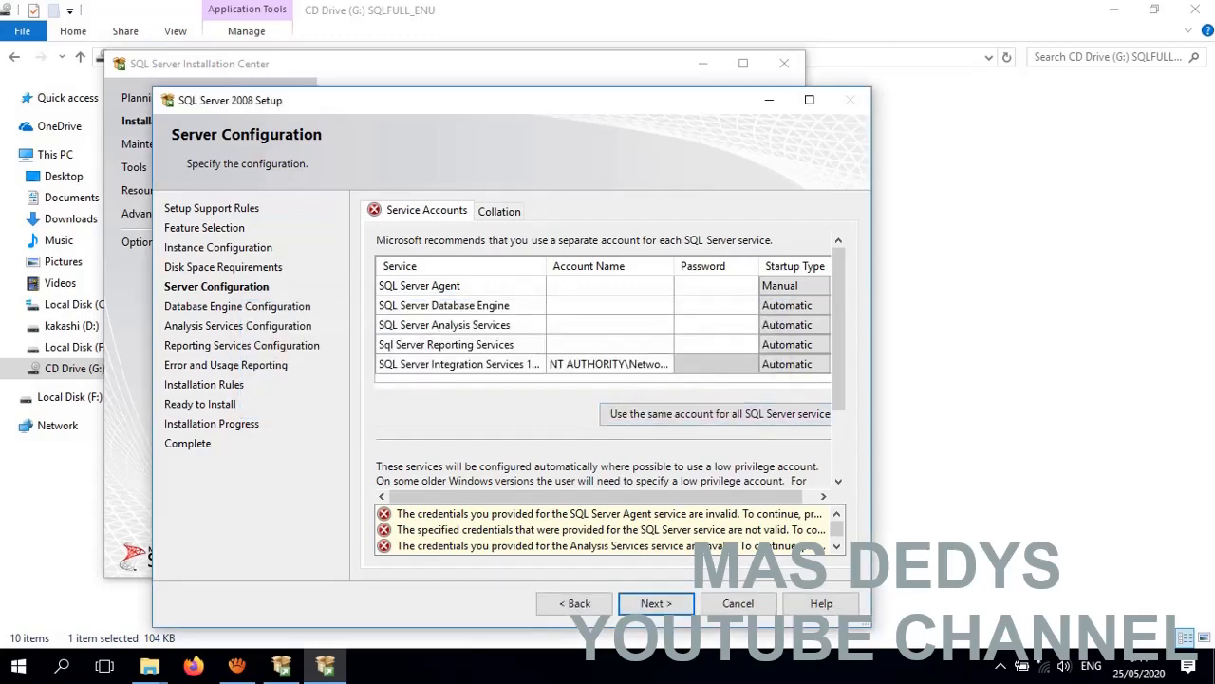
click(715, 414)
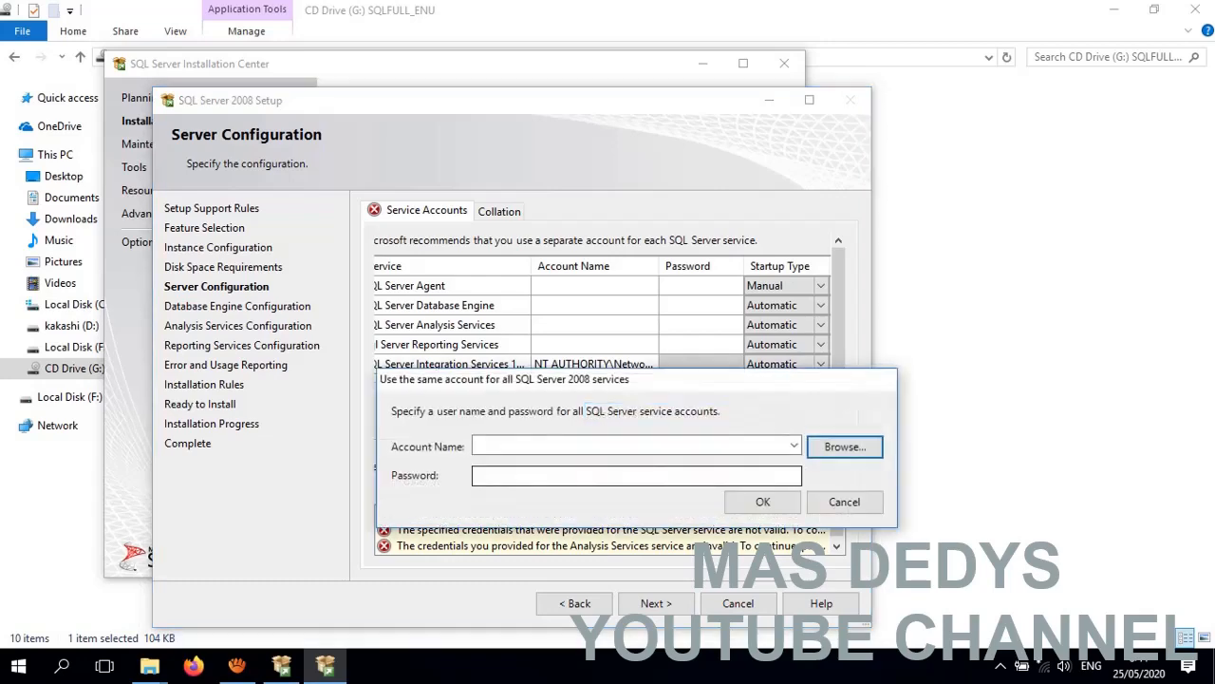
click(844, 501)
Assign the NT AUTHORITY\SYSTEM account to the SQL Server Agent and SQL Server Database Engine services
click(610, 286)
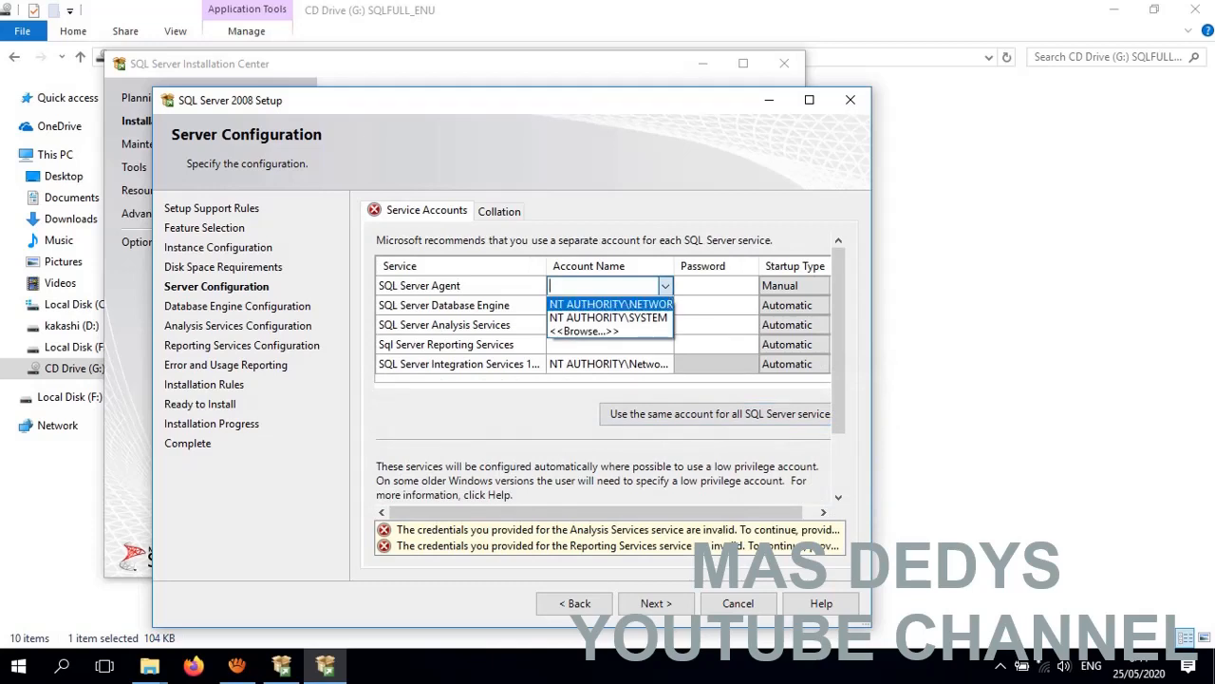
click(610, 318)
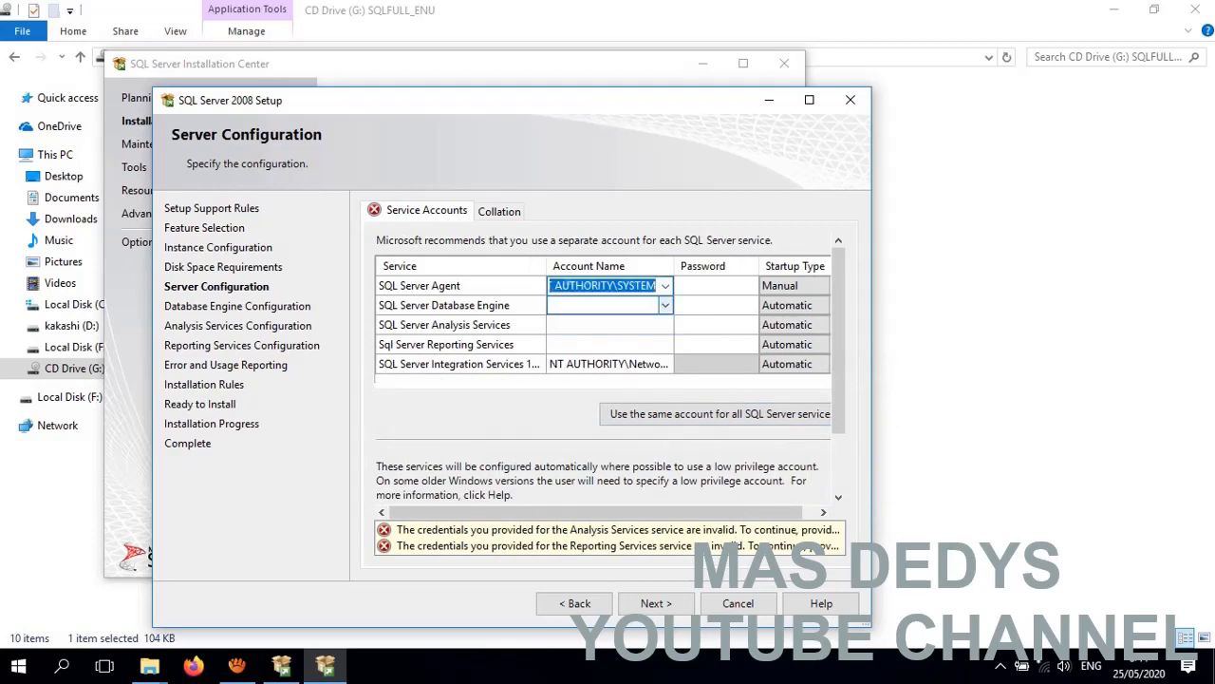
click(666, 306)
click(665, 306)
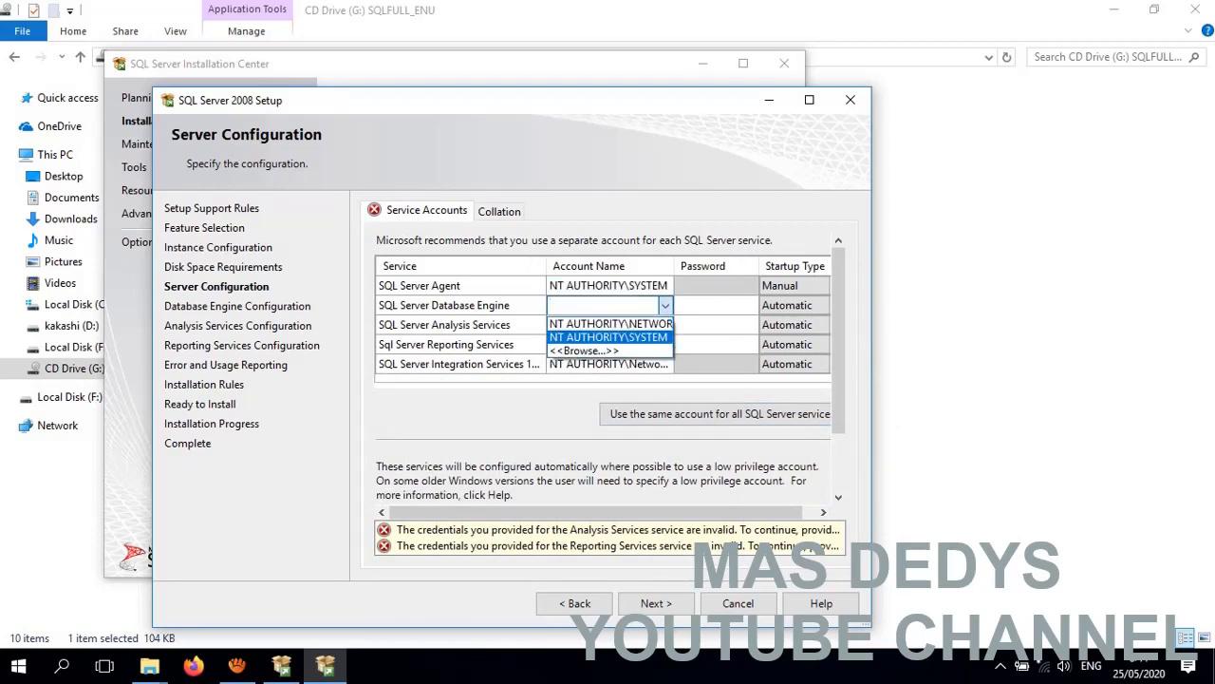
click(610, 338)
Assign the NT AUTHORITY\SYSTEM account to the SQL Server Analysis Services and SQL Server Reporting Services
click(665, 325)
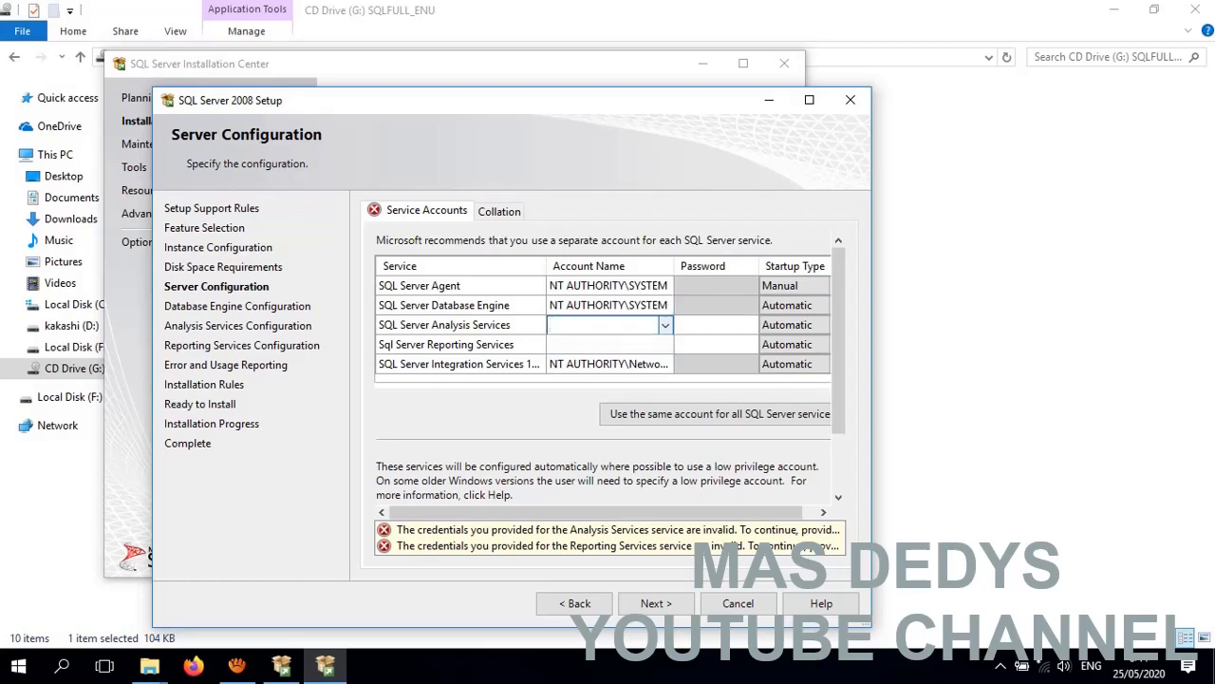
click(665, 325)
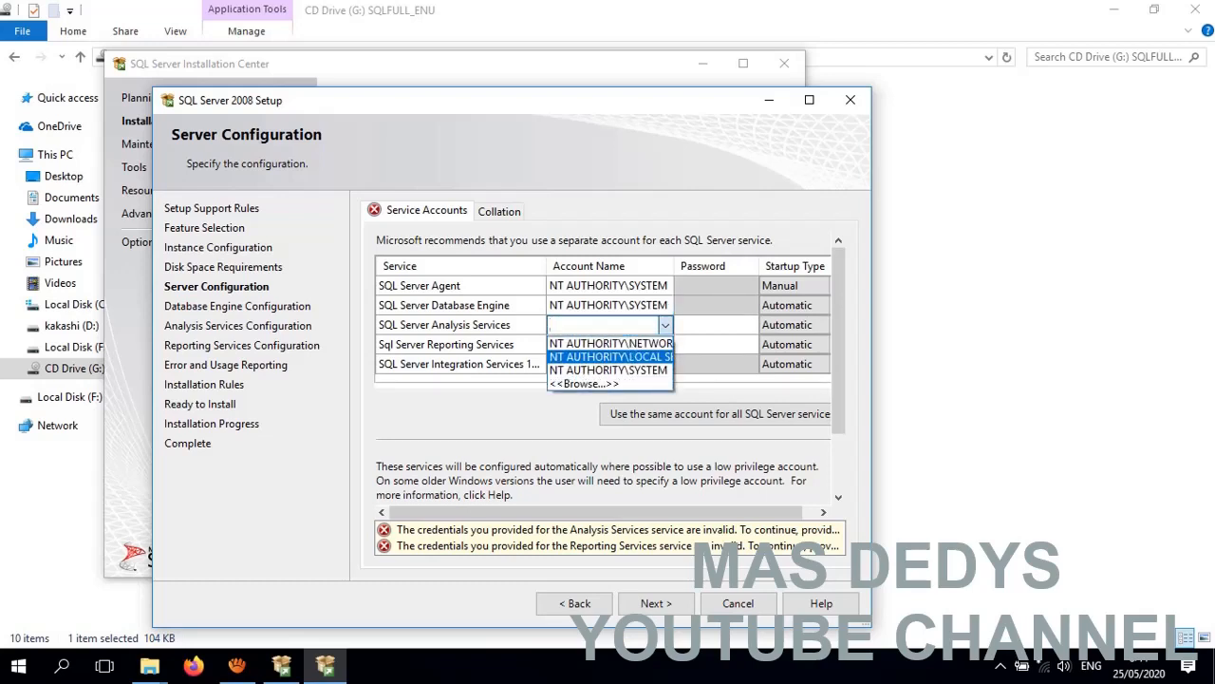
click(617, 357)
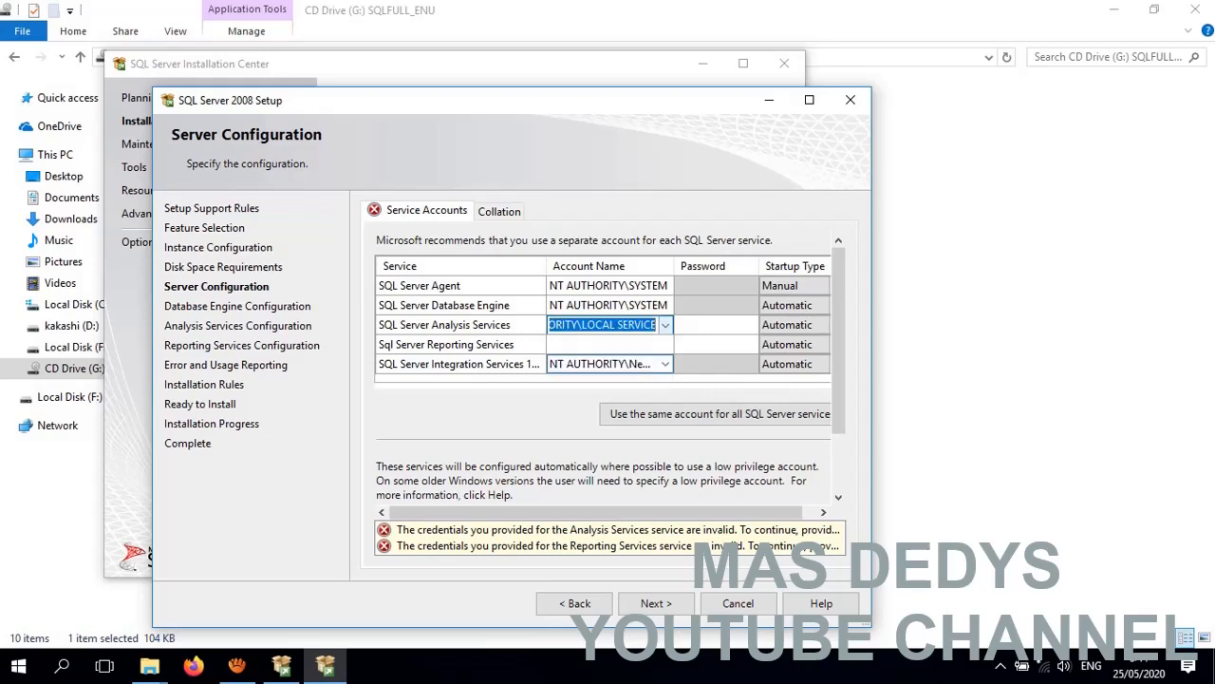
click(665, 324)
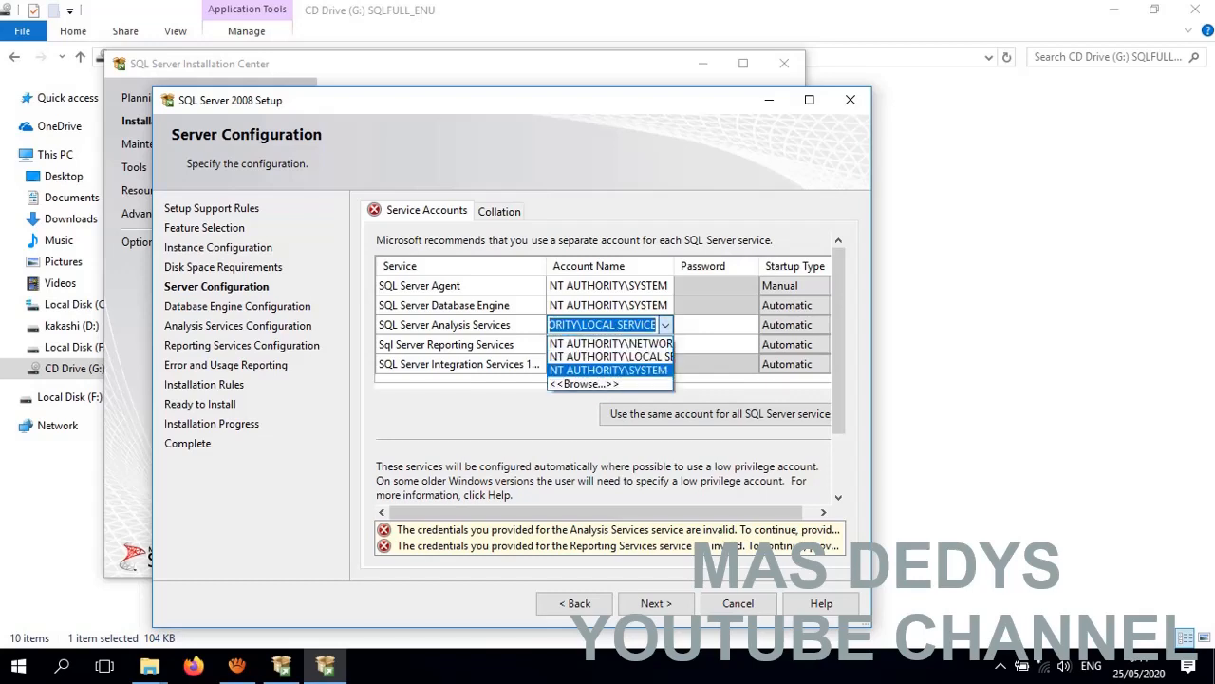
click(617, 370)
click(666, 344)
click(666, 345)
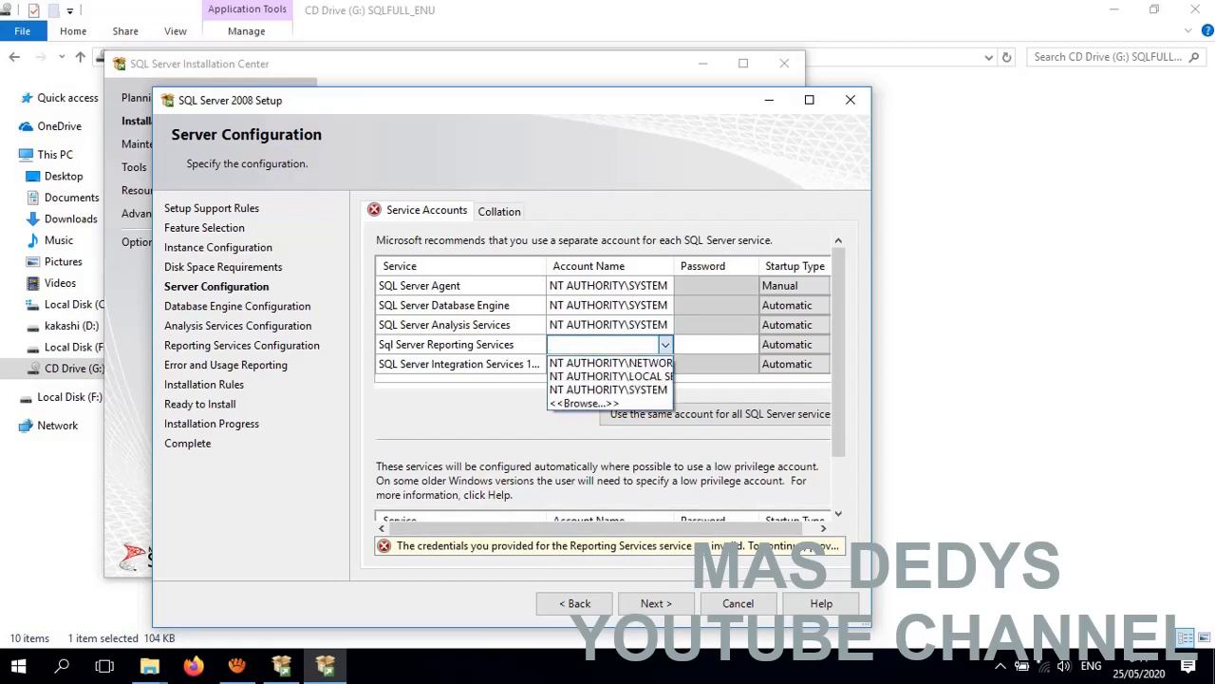
click(608, 390)
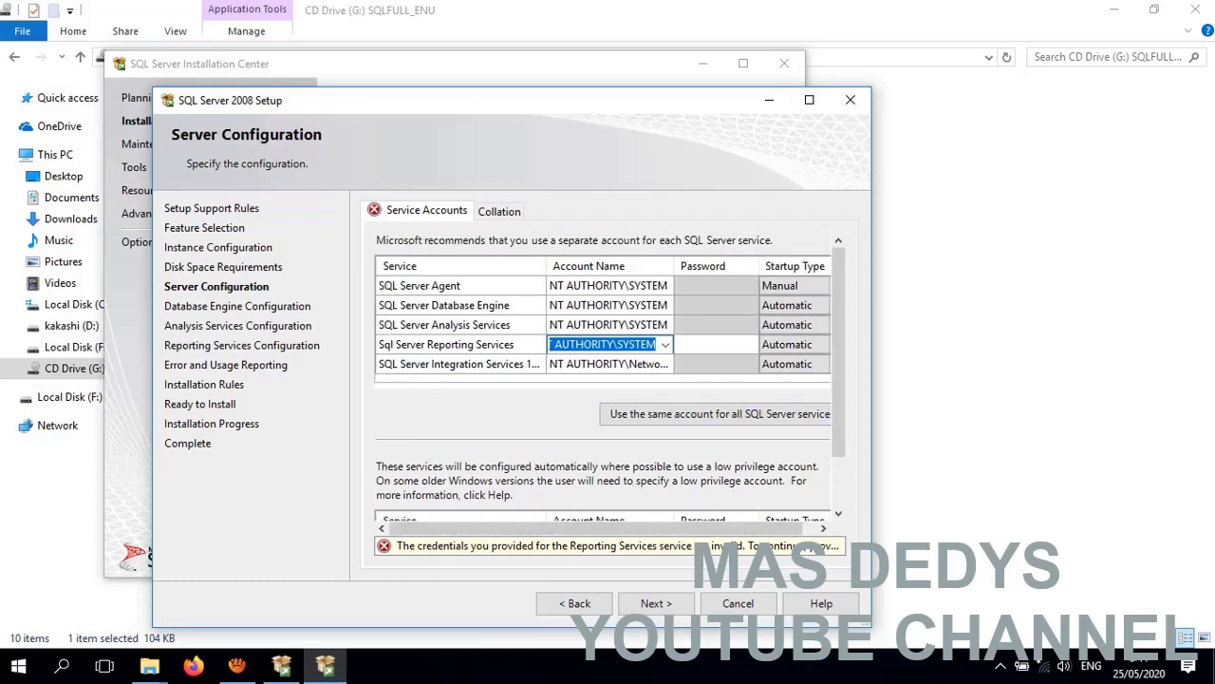
Review the Integration Services account and the accounts of the automatically configured services
click(666, 364)
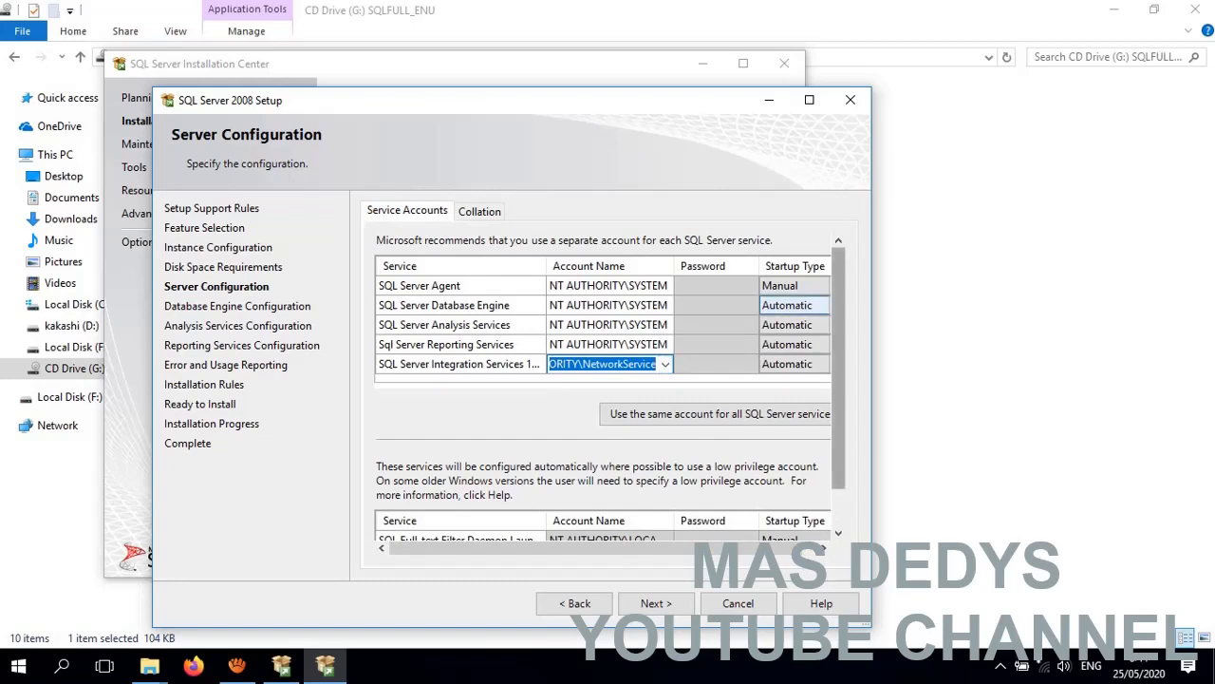
drag(838, 318, 839, 356)
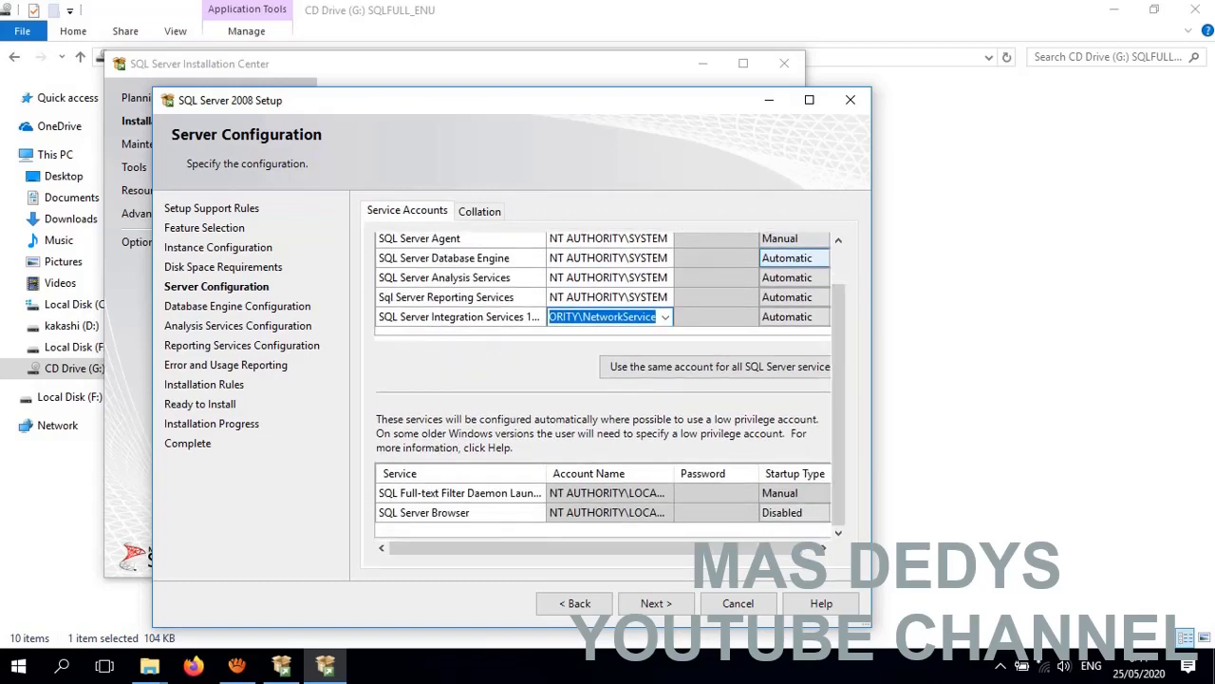
click(609, 493)
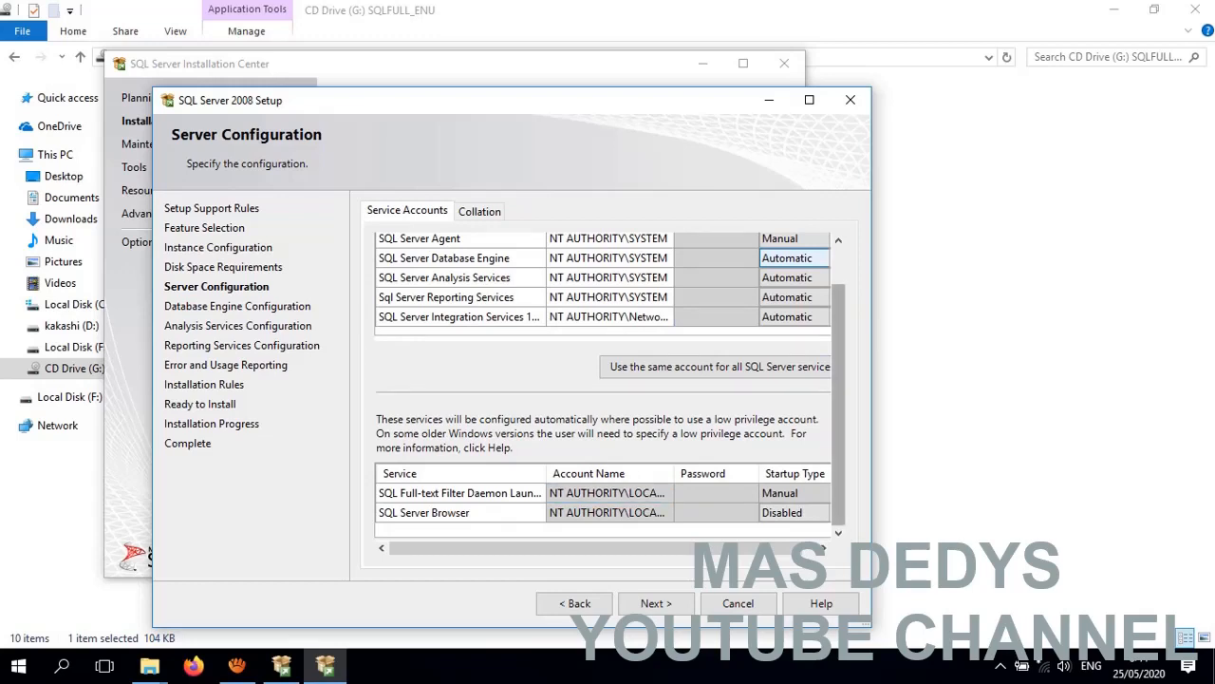
drag(838, 380, 838, 342)
Try NT AUTHORITY\NetworkService as the SQL Server Agent account, and set it back to NT AUTHORITY\SYSTEM
click(618, 286)
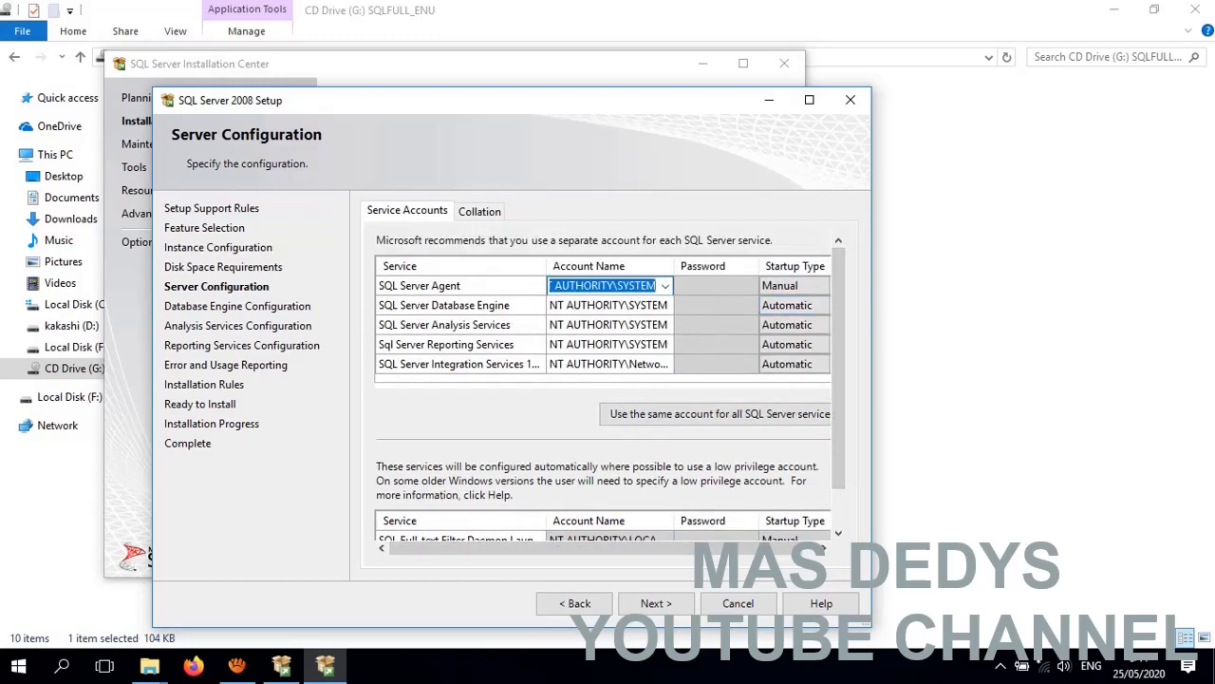
click(665, 286)
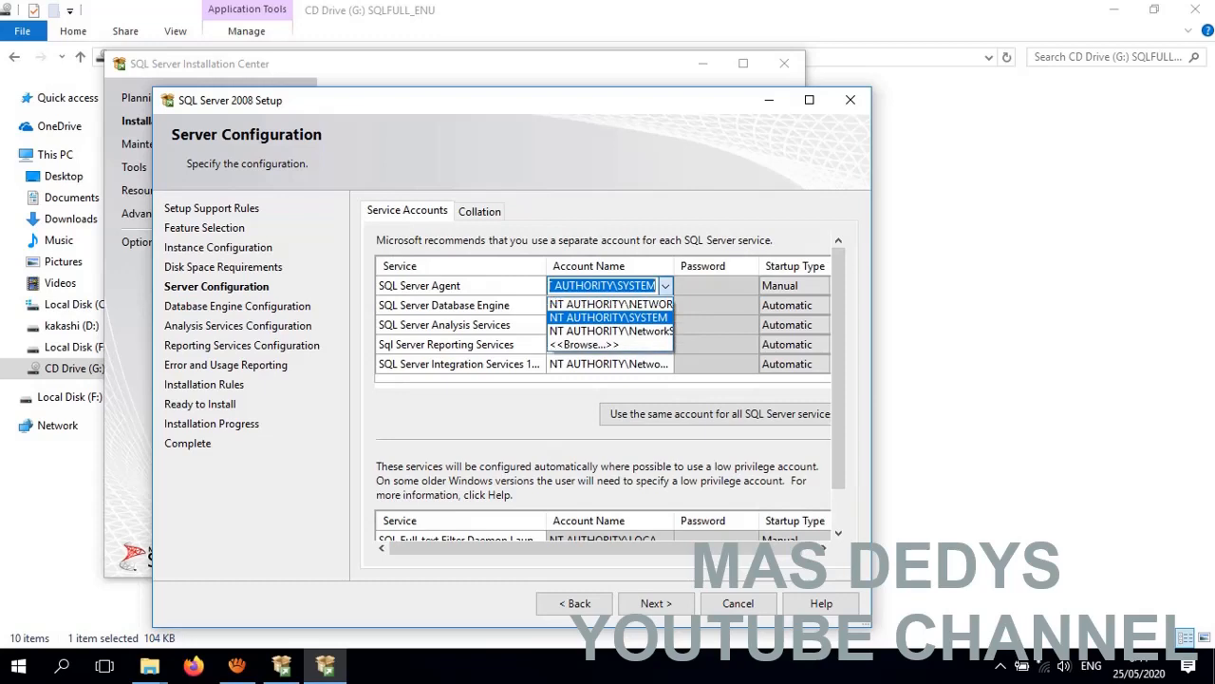
click(617, 332)
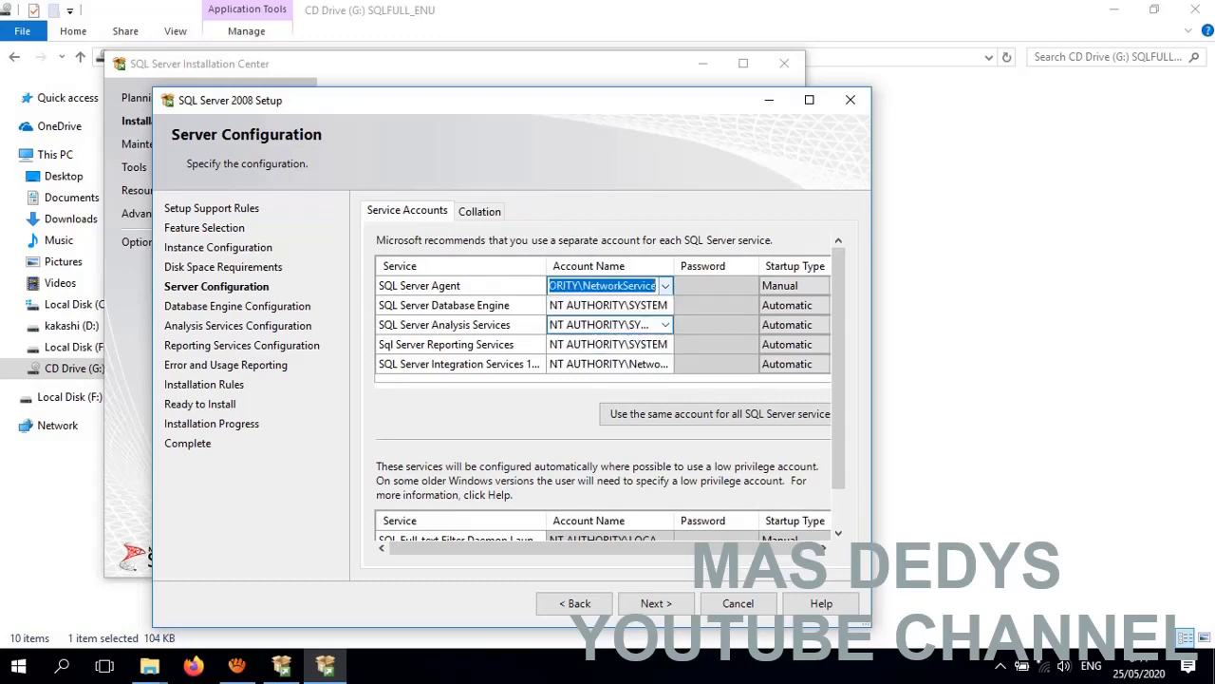
click(665, 286)
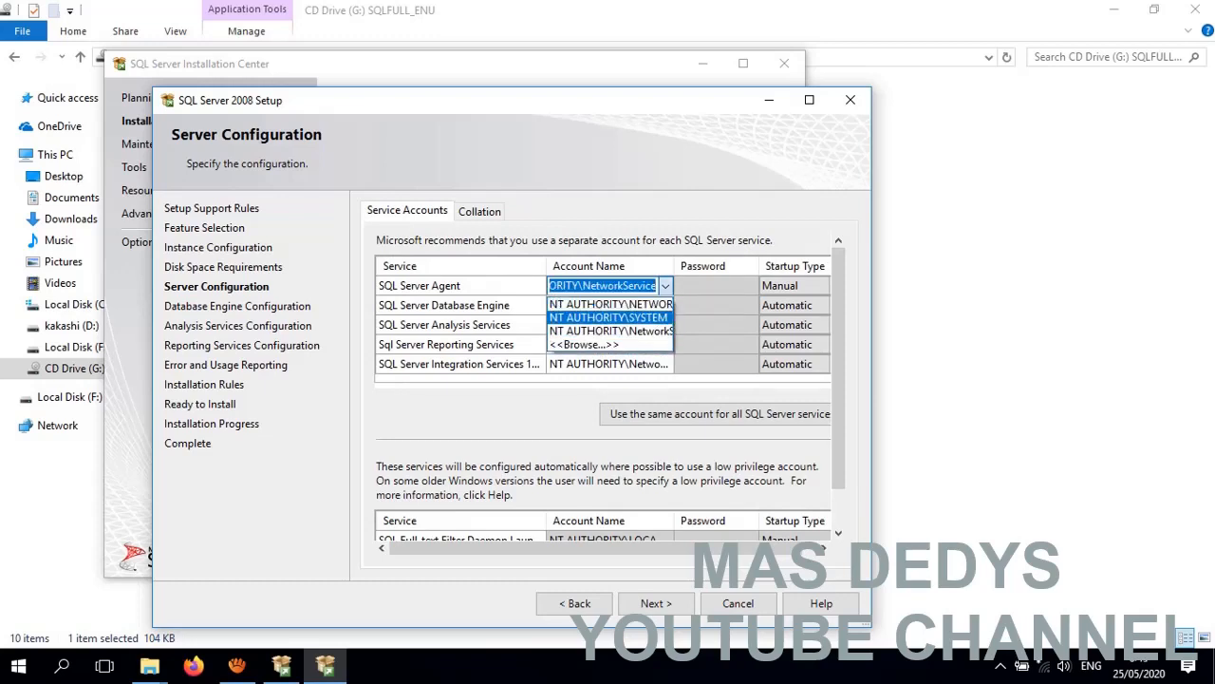
click(608, 317)
Change the account of SQL Server Reporting Services to NT AUTHORITY\LOCAL SERVICE
click(665, 344)
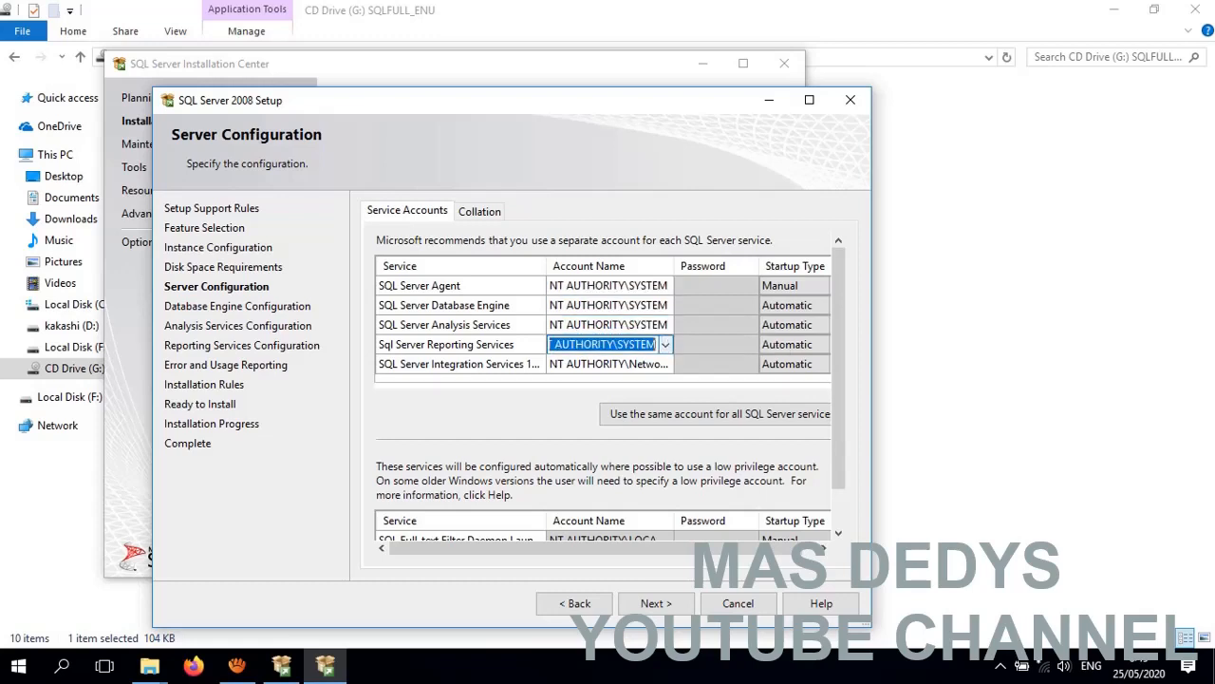
click(665, 345)
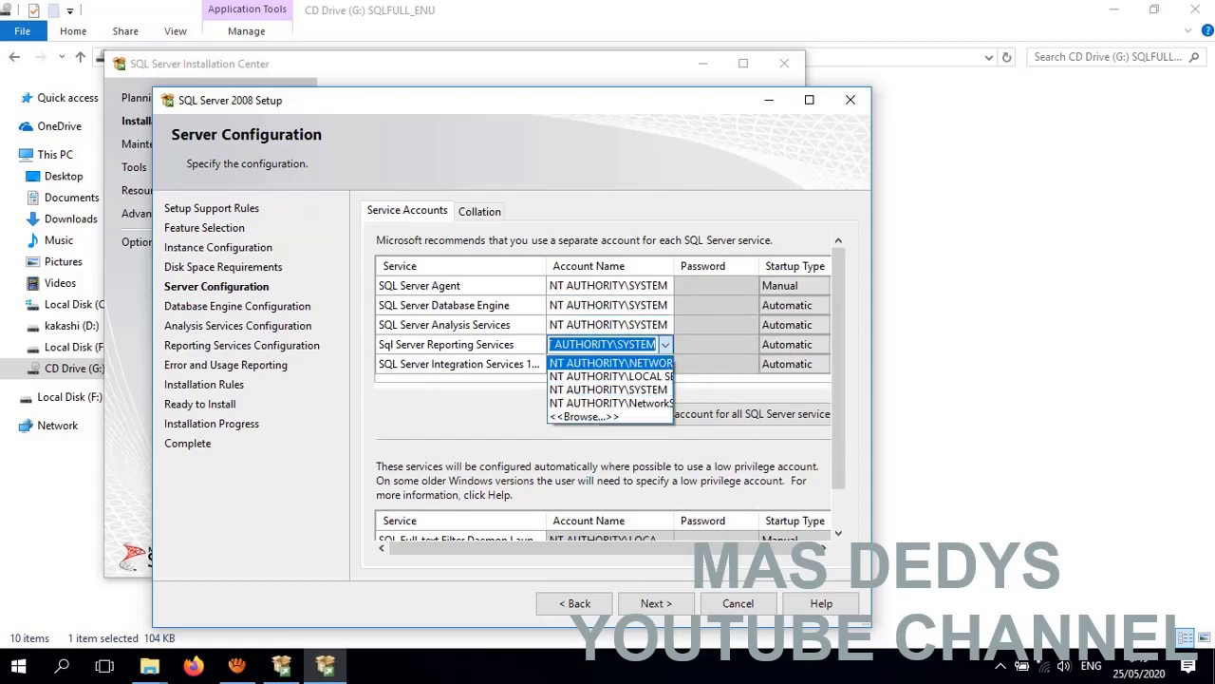
click(608, 376)
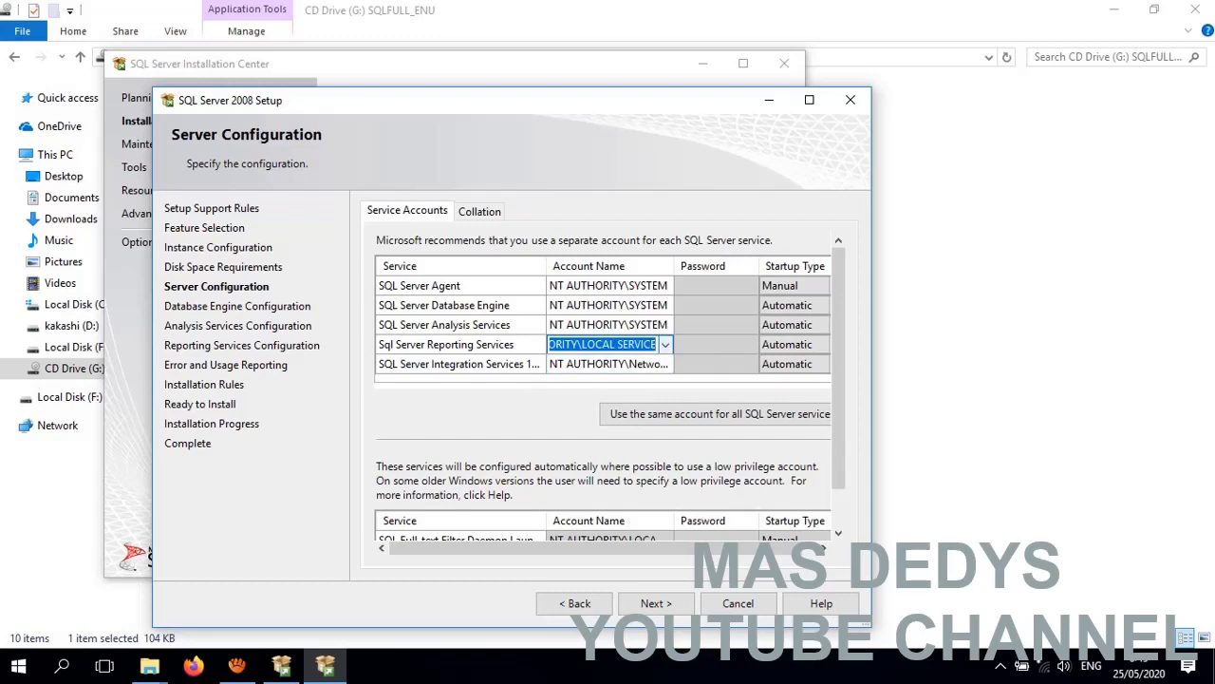
click(665, 345)
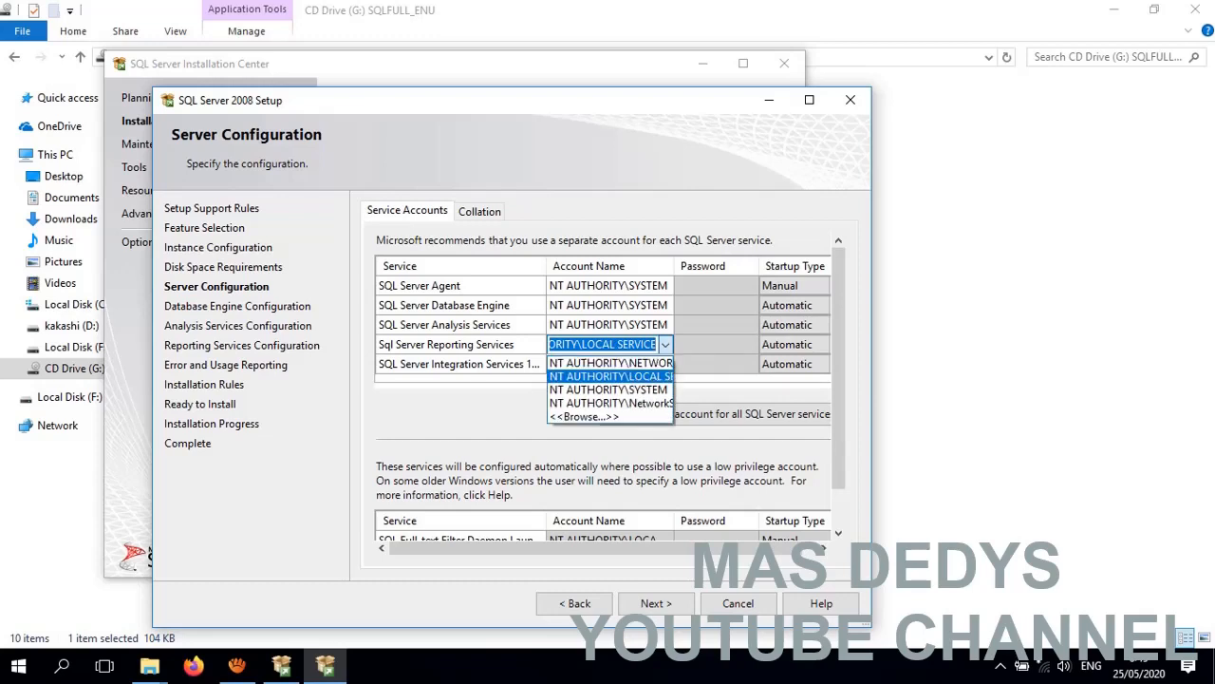
click(665, 344)
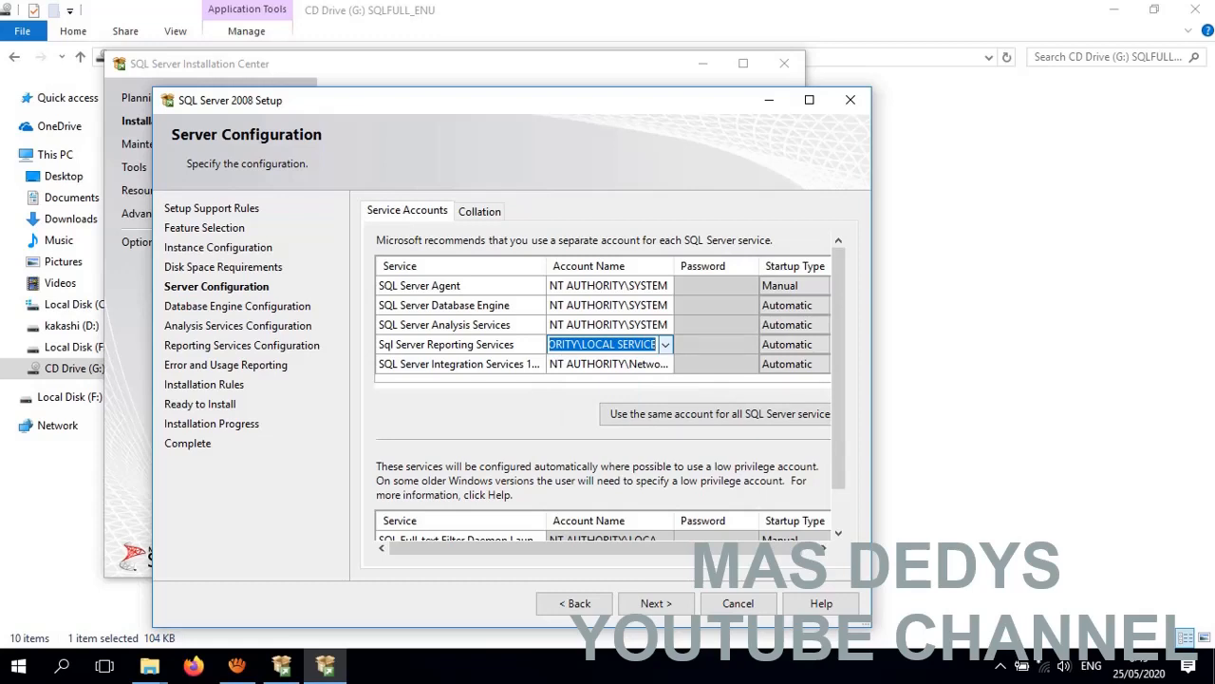
click(717, 285)
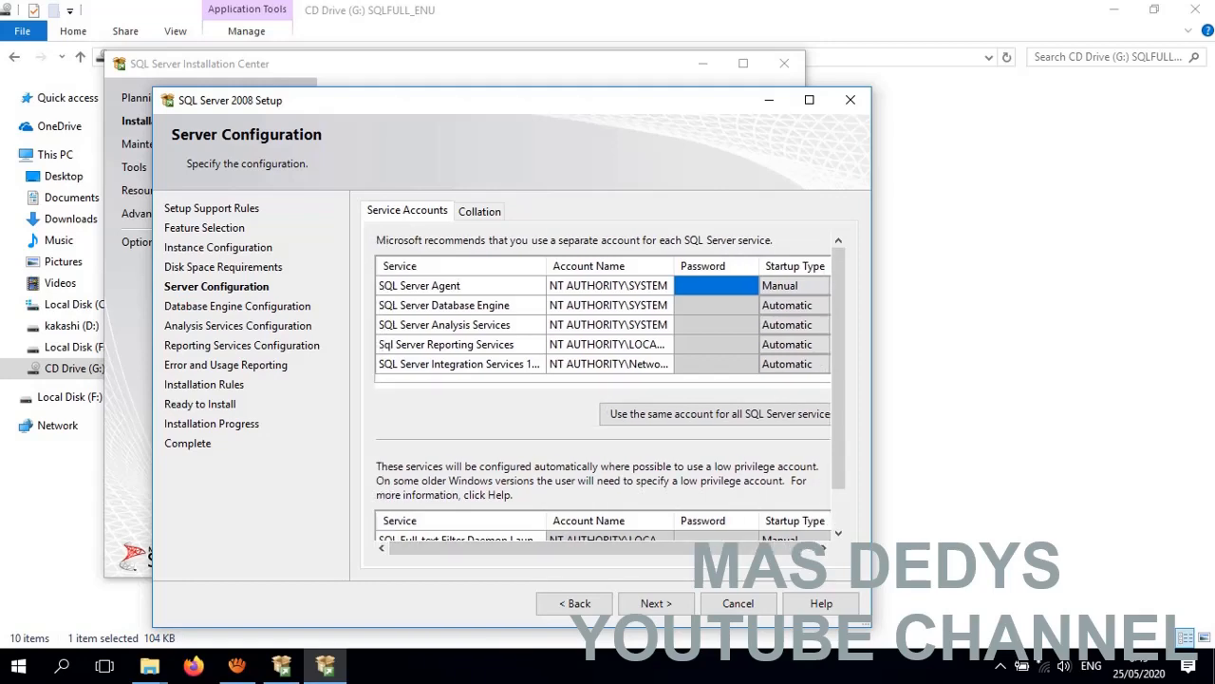
click(713, 413)
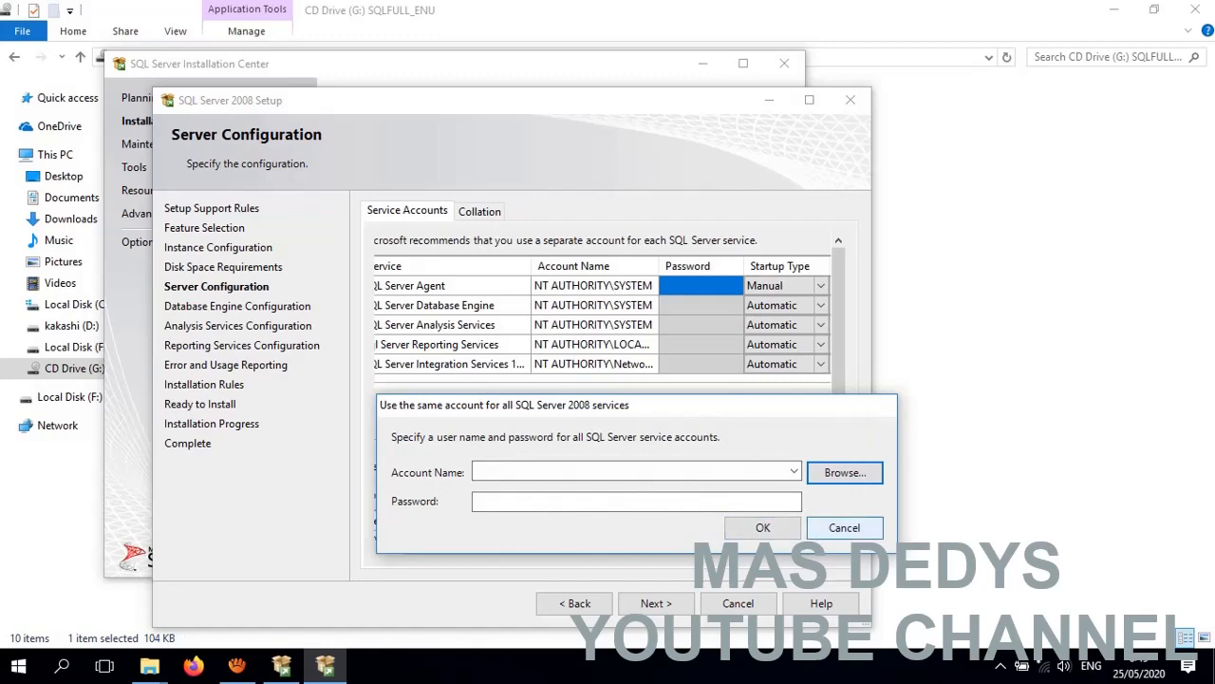
click(844, 528)
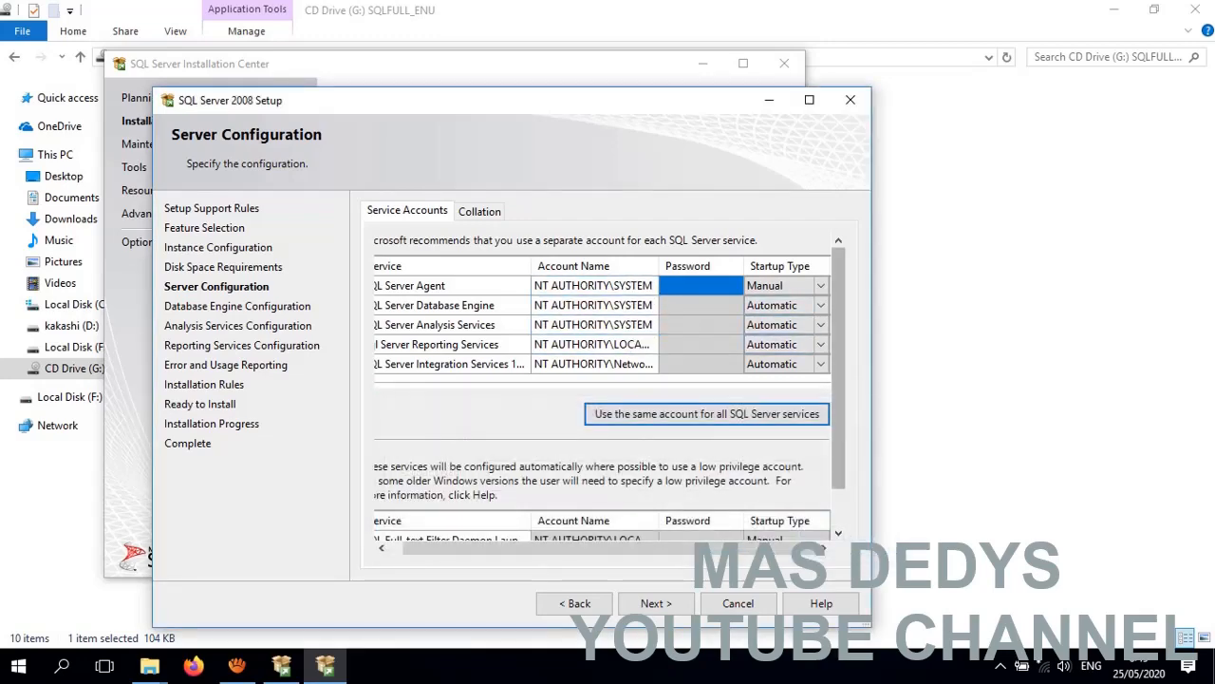
Accept the service accounts and continue to the Database Engine configuration
scroll(608, 380, down, 2)
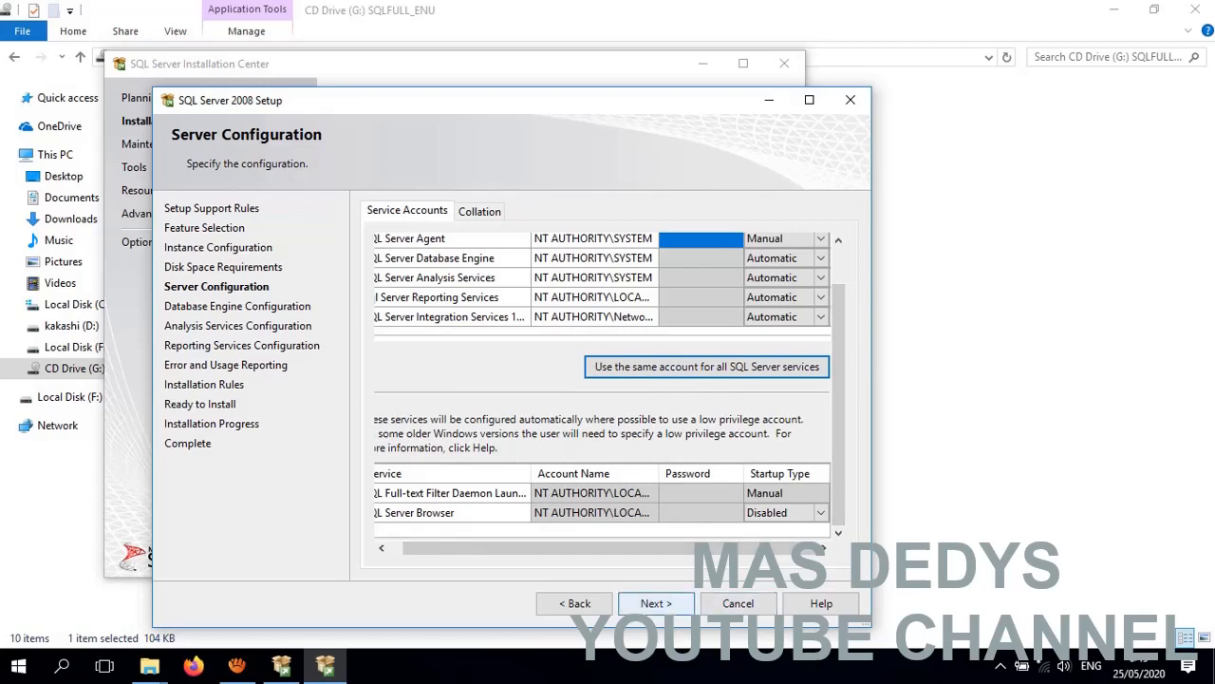
click(656, 603)
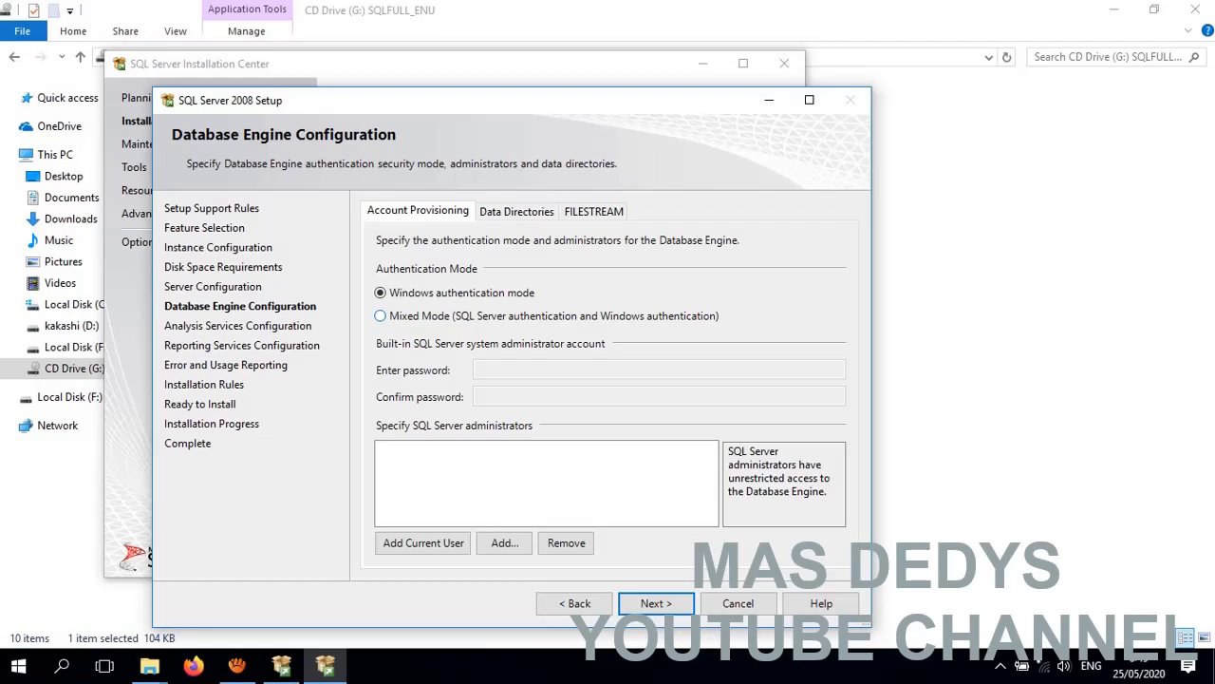
Try Mixed Mode authentication for the Database Engine, and return to Windows authentication mode
click(381, 316)
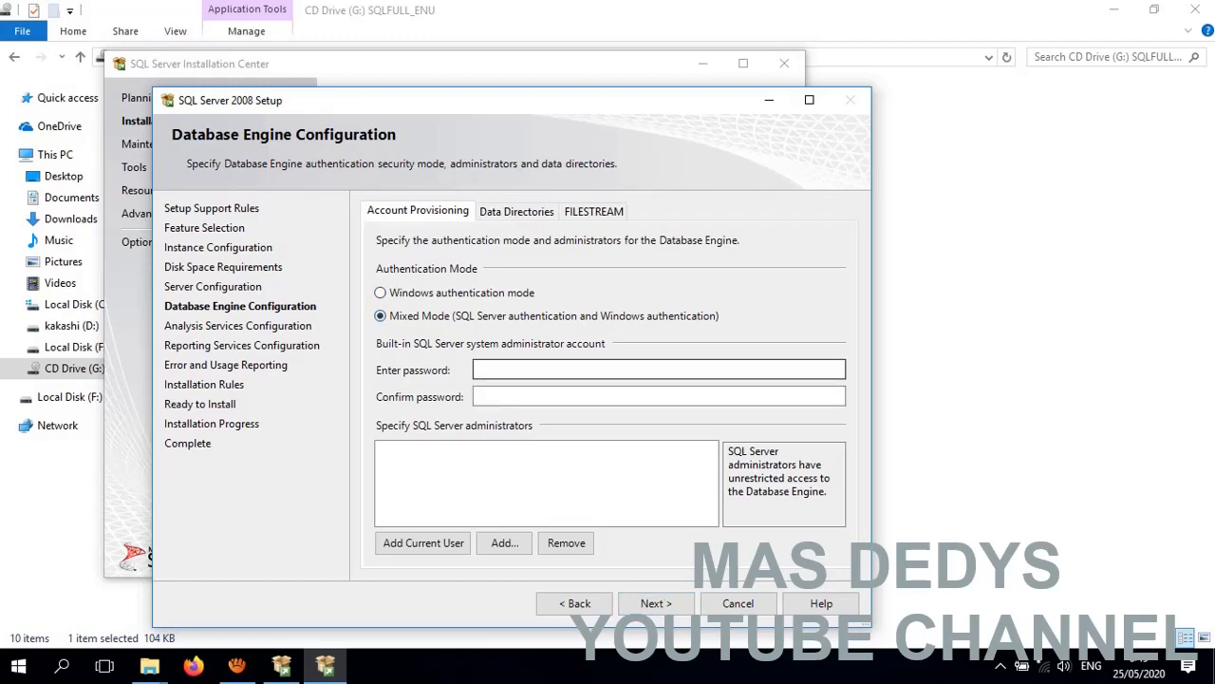
click(569, 369)
click(381, 292)
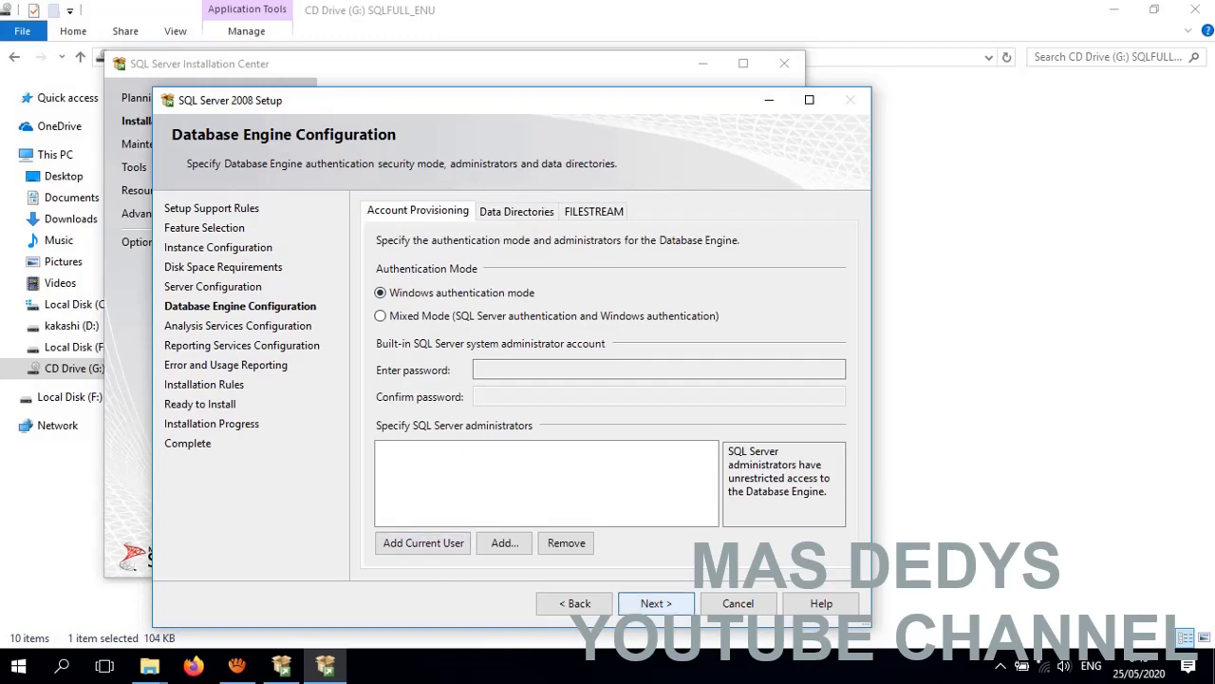
Review the Database Engine's data directories and FILESTREAM options, and return to the account provisioning settings
click(518, 212)
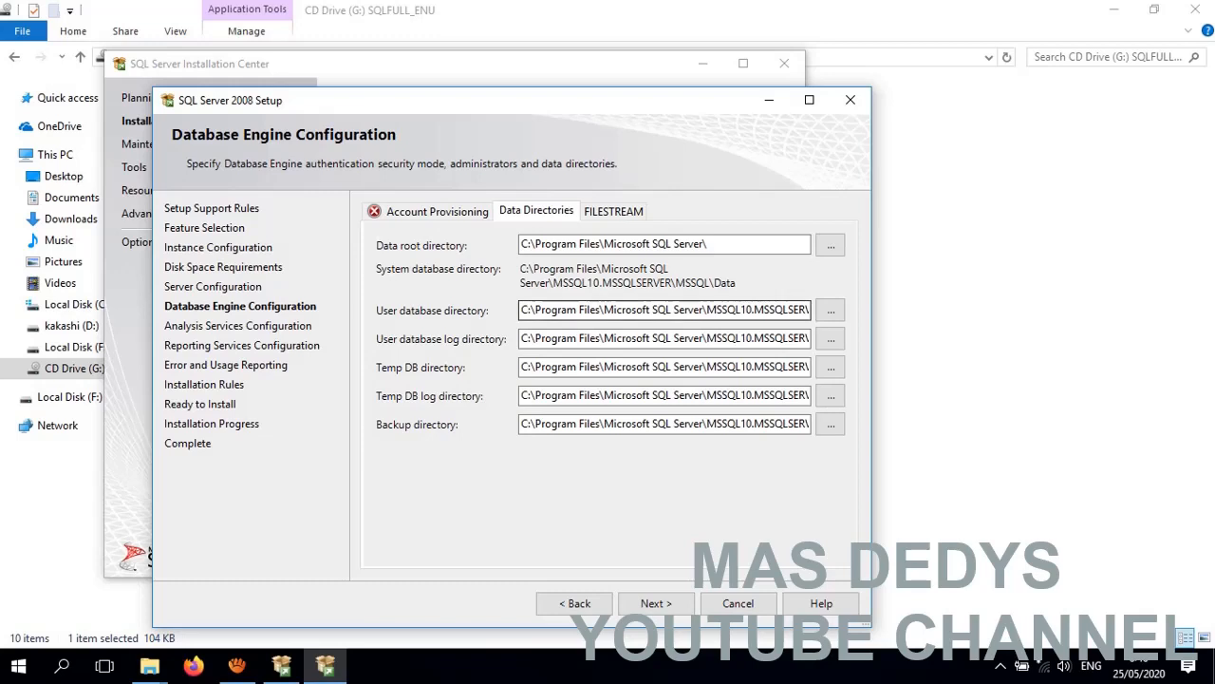
click(613, 212)
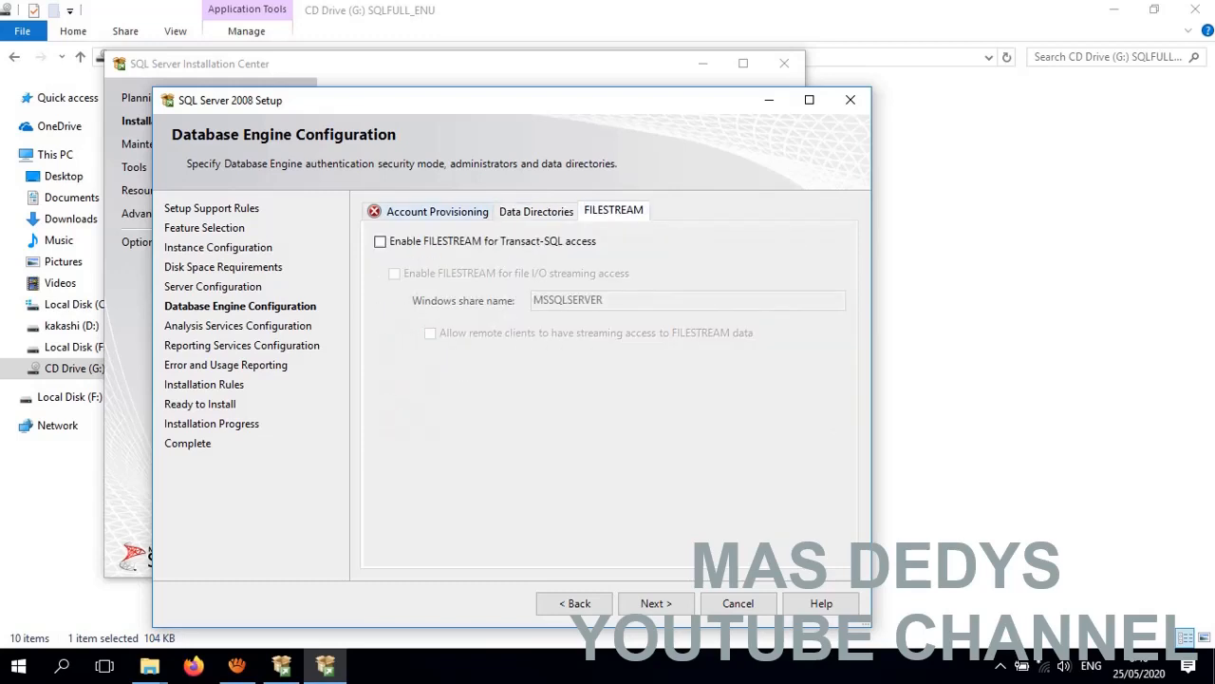
click(435, 210)
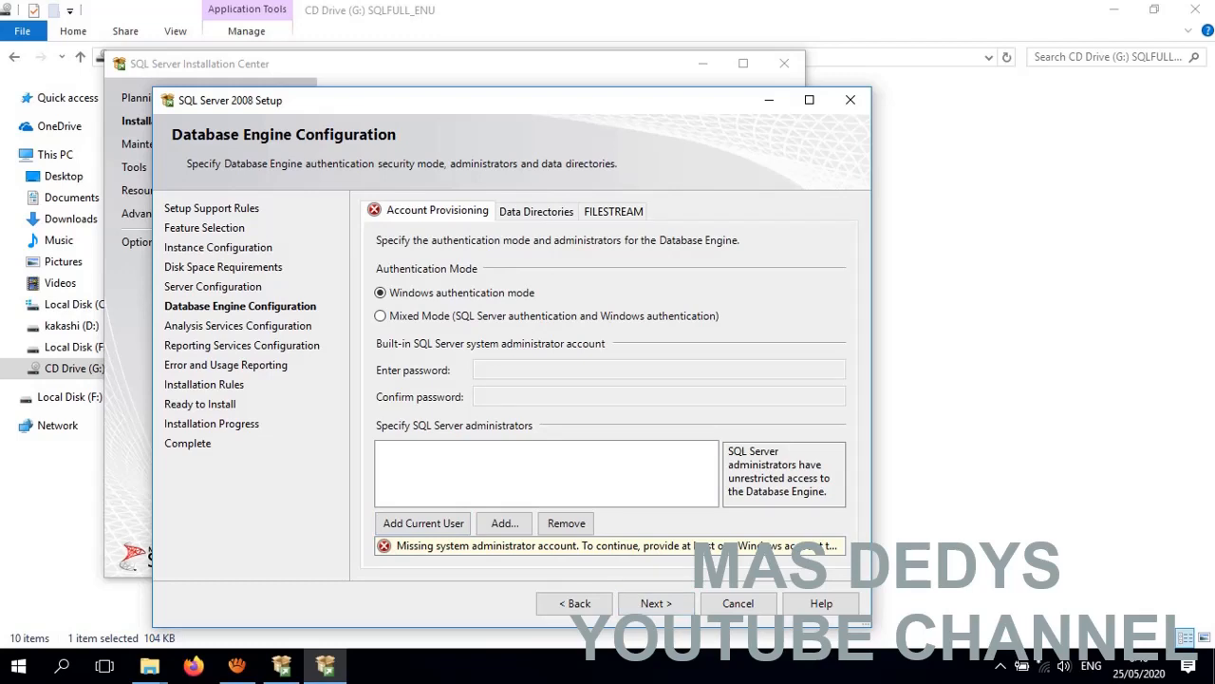
Add the current user as SQL Server administrator and remove it again, and try to continue without any administrator
click(423, 523)
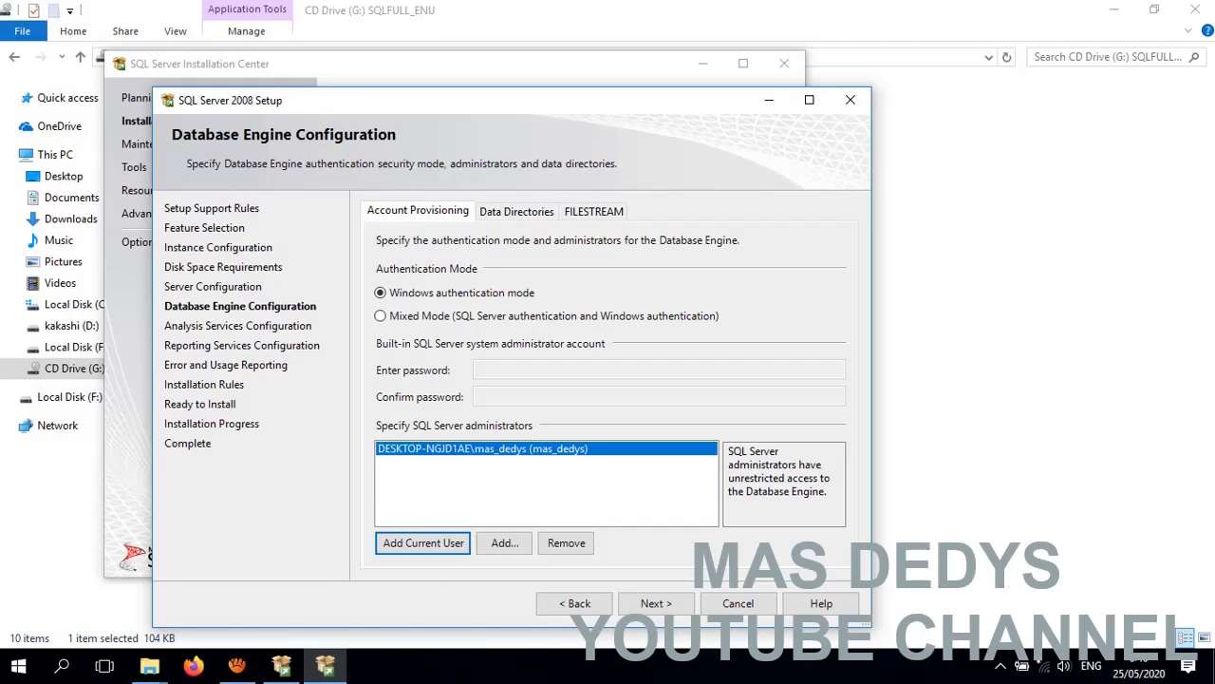
click(566, 542)
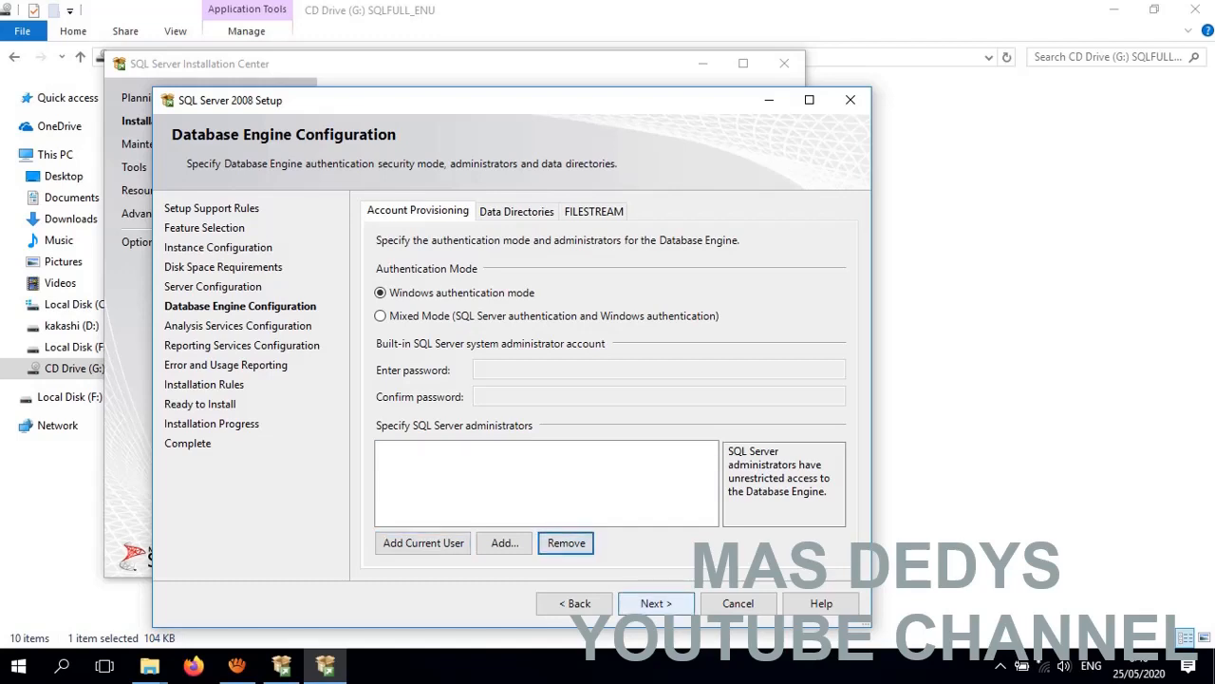
click(656, 602)
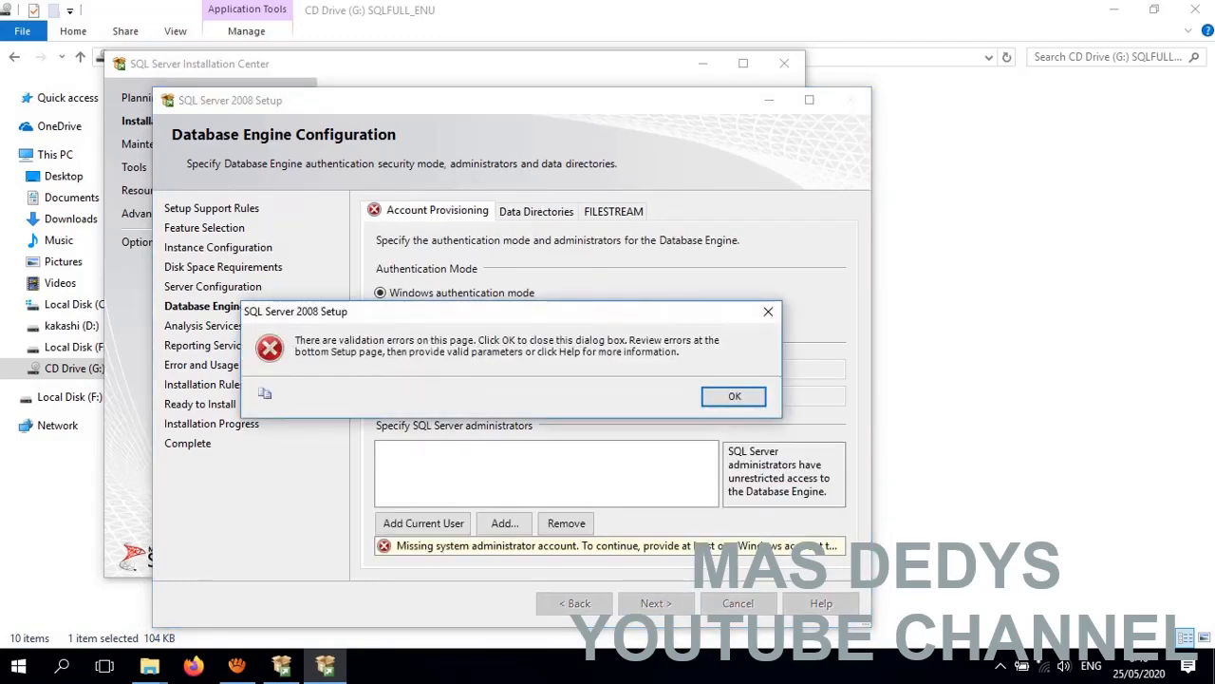
click(768, 311)
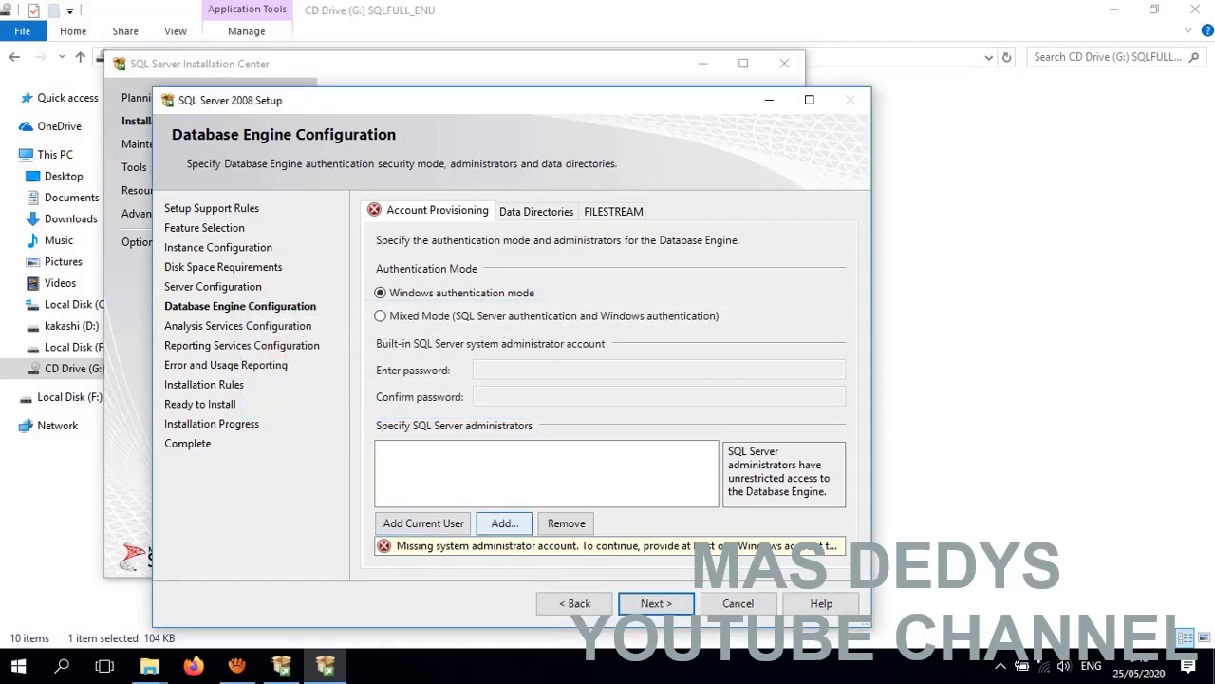
Add the current user as administrator of the Database Engine and of Analysis Services, and continue to the Reporting Services configuration
click(424, 523)
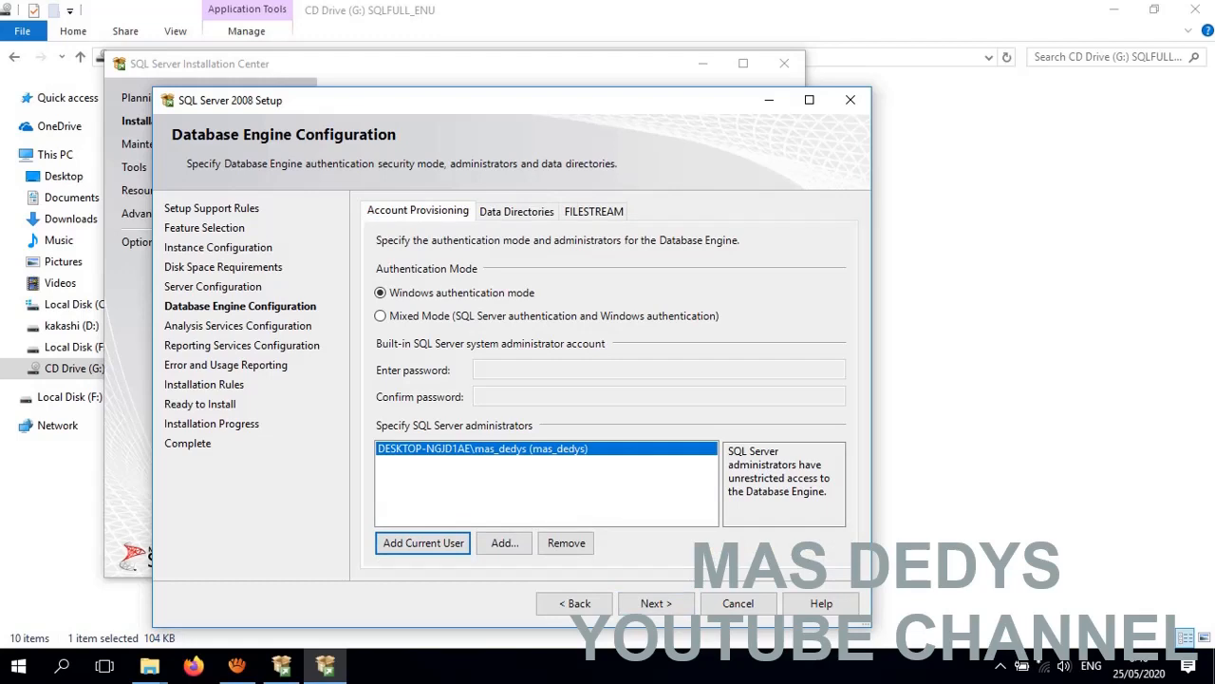
click(656, 603)
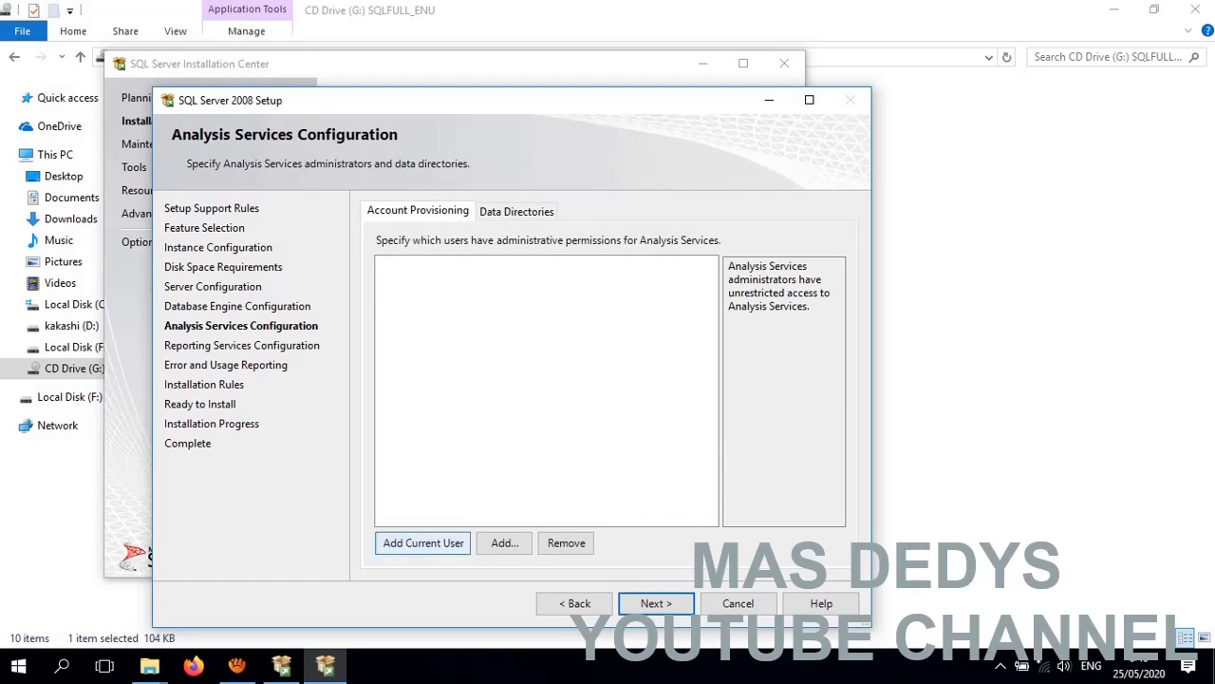
click(516, 211)
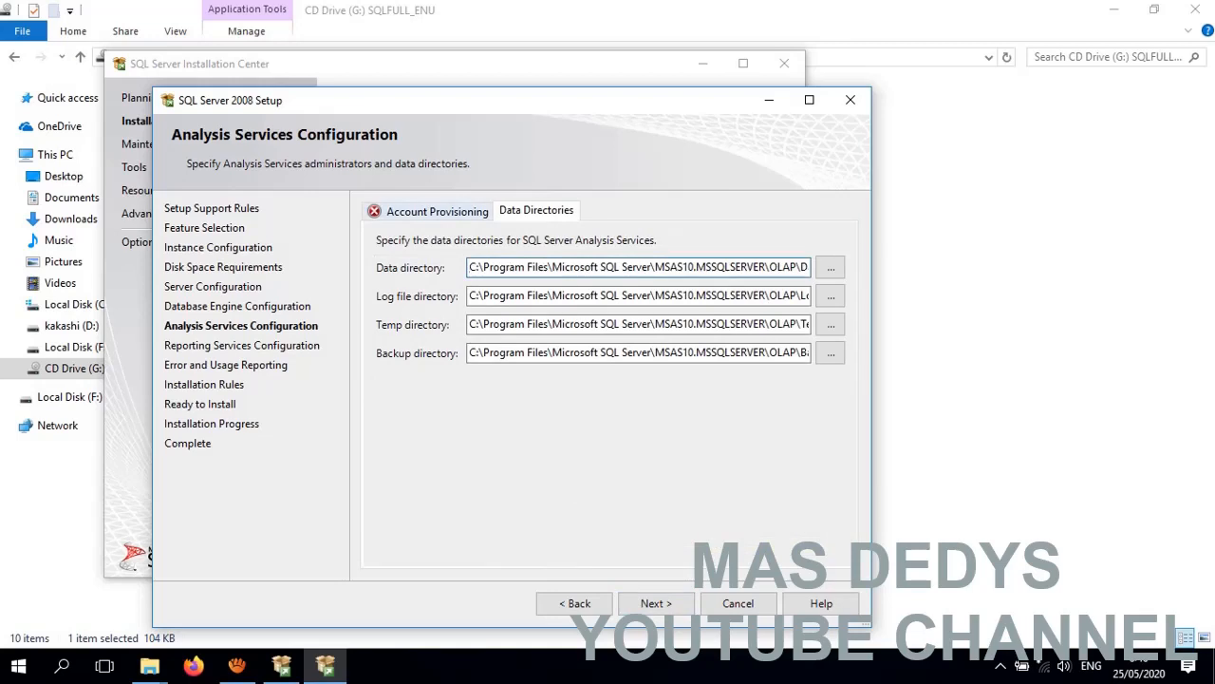
click(429, 211)
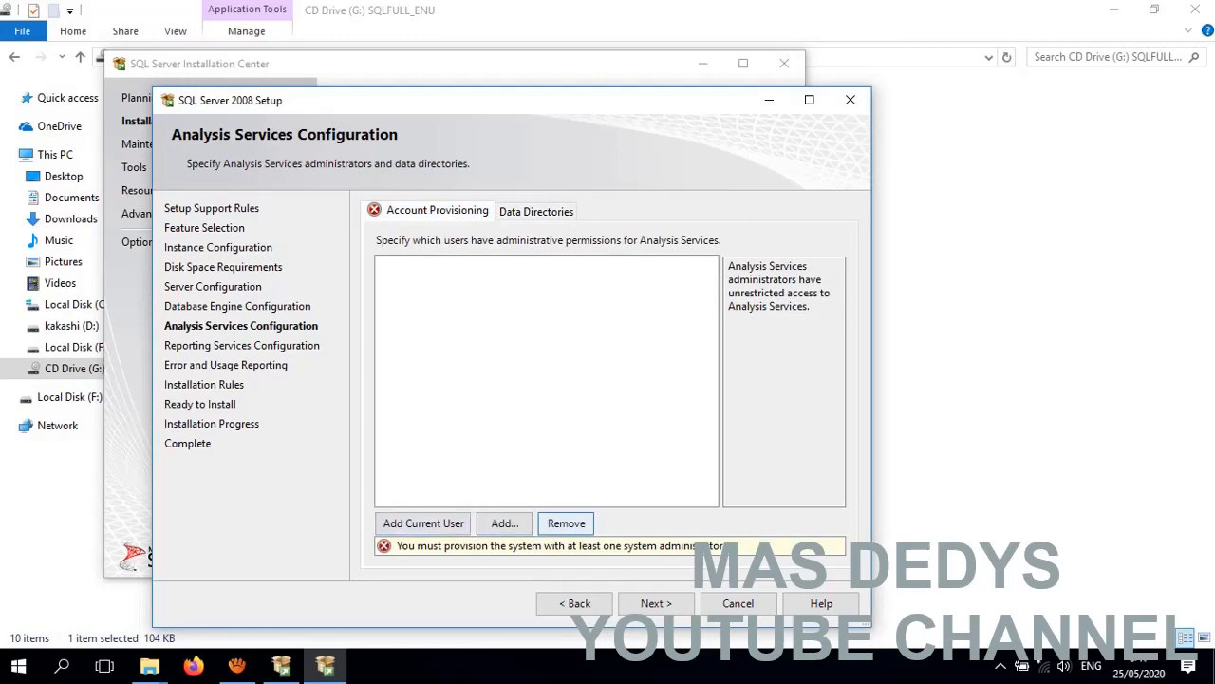
click(423, 523)
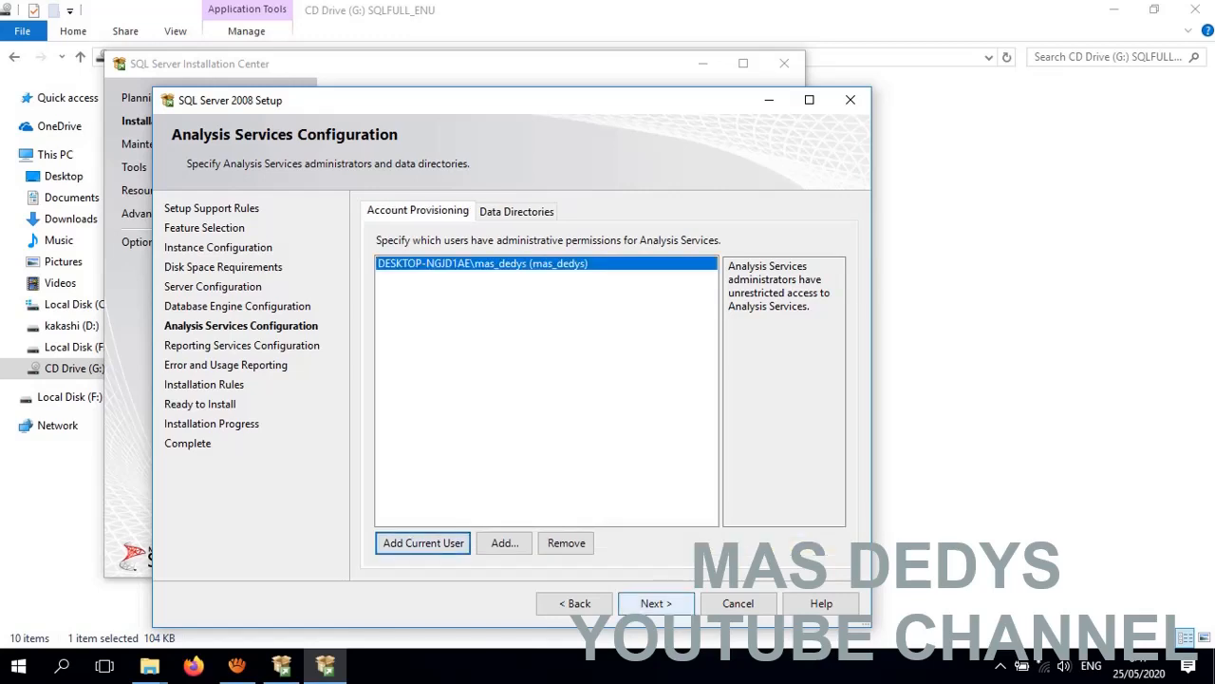
click(656, 603)
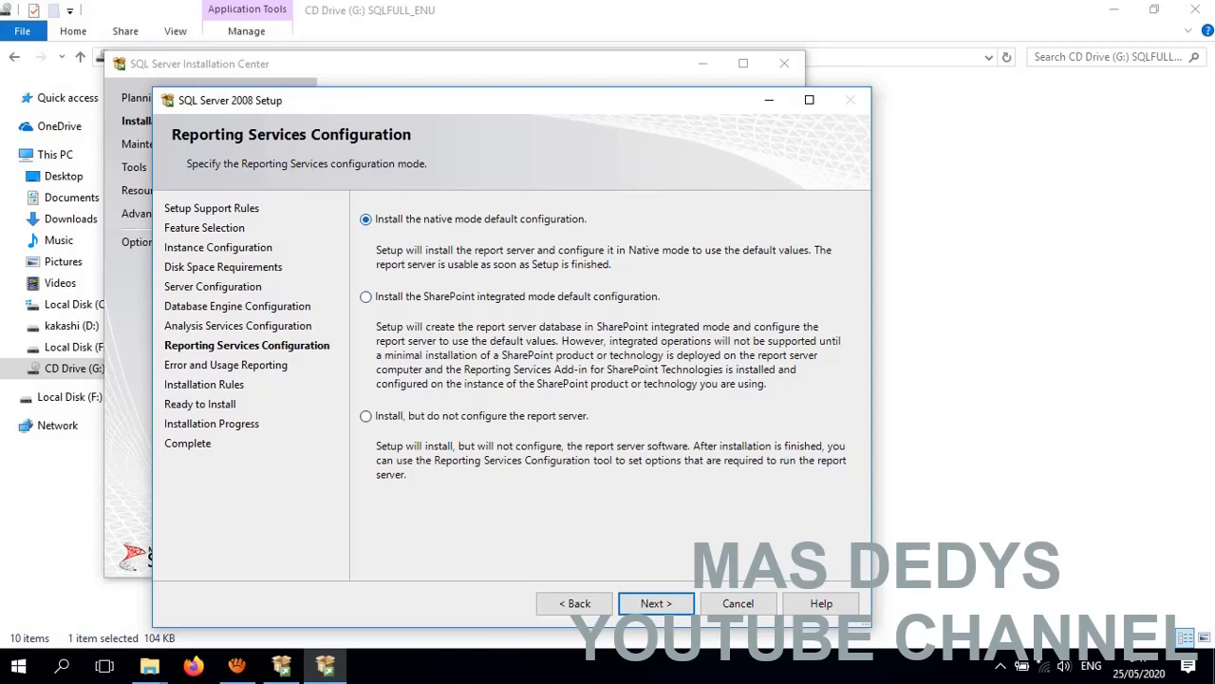
Accept the native mode default configuration for Reporting Services and continue without sending error reports or feature usage data
click(656, 602)
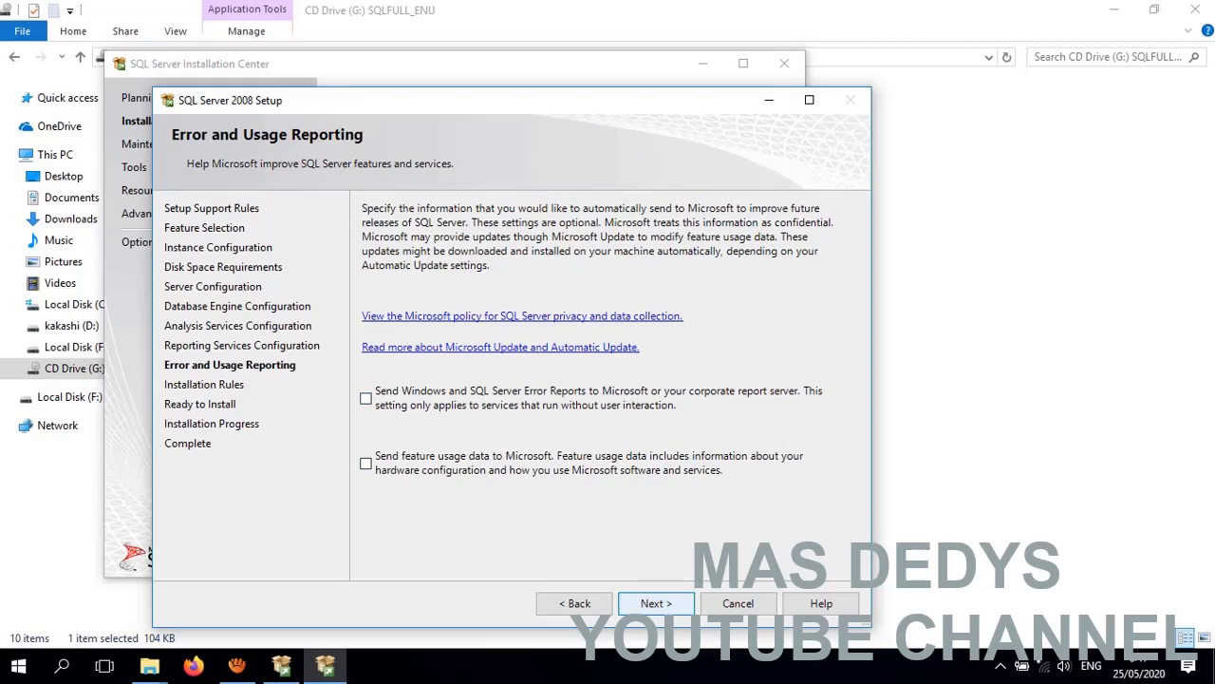
click(656, 603)
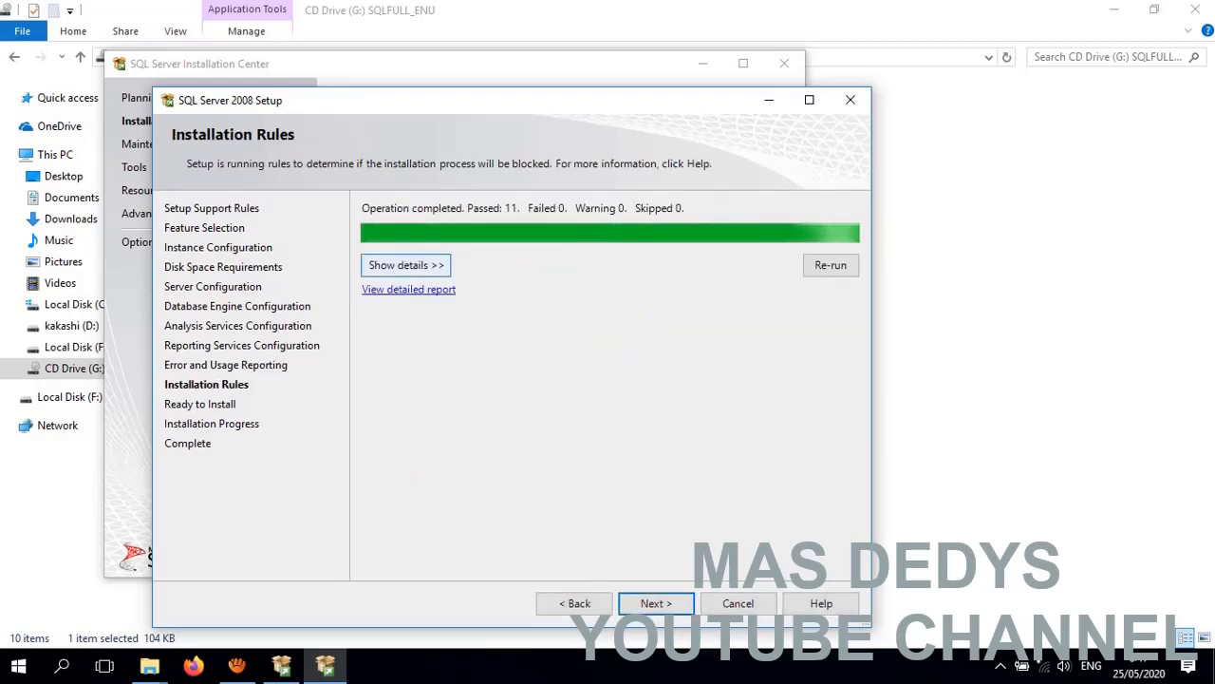
Review the details of the installation rules and continue to the installation summary
click(406, 265)
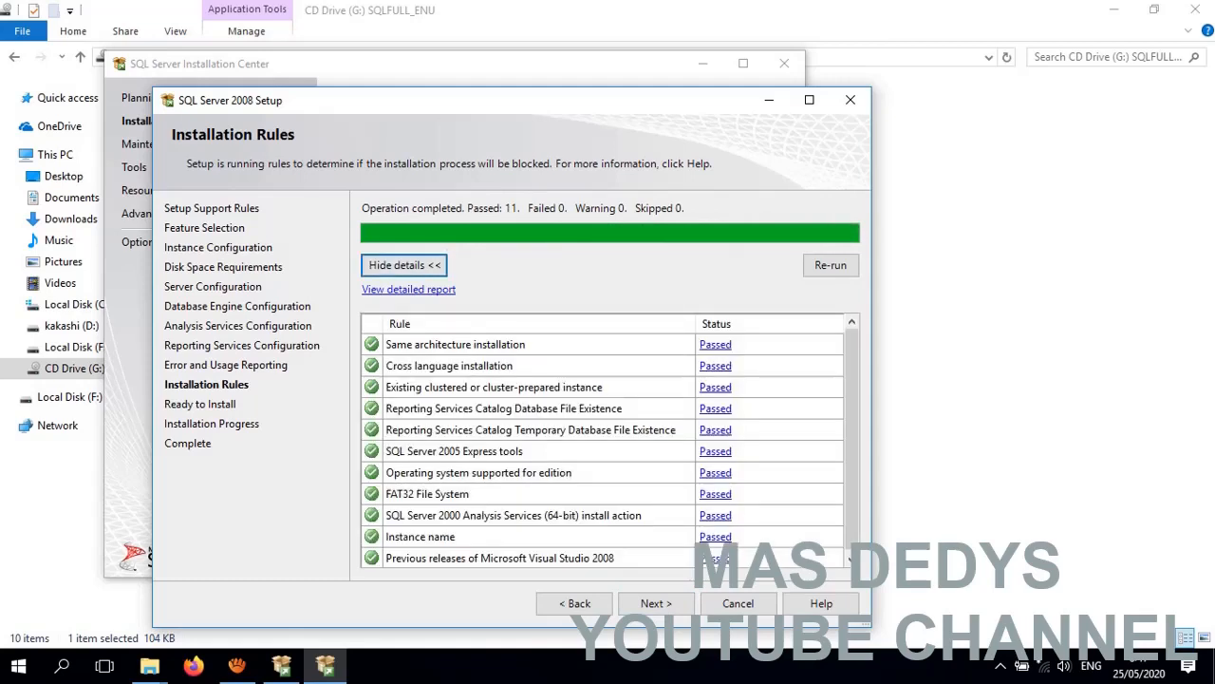
mouse_move(851, 427)
mouse_down()
mouse_move(851, 442)
mouse_move(851, 428)
mouse_up()
click(669, 604)
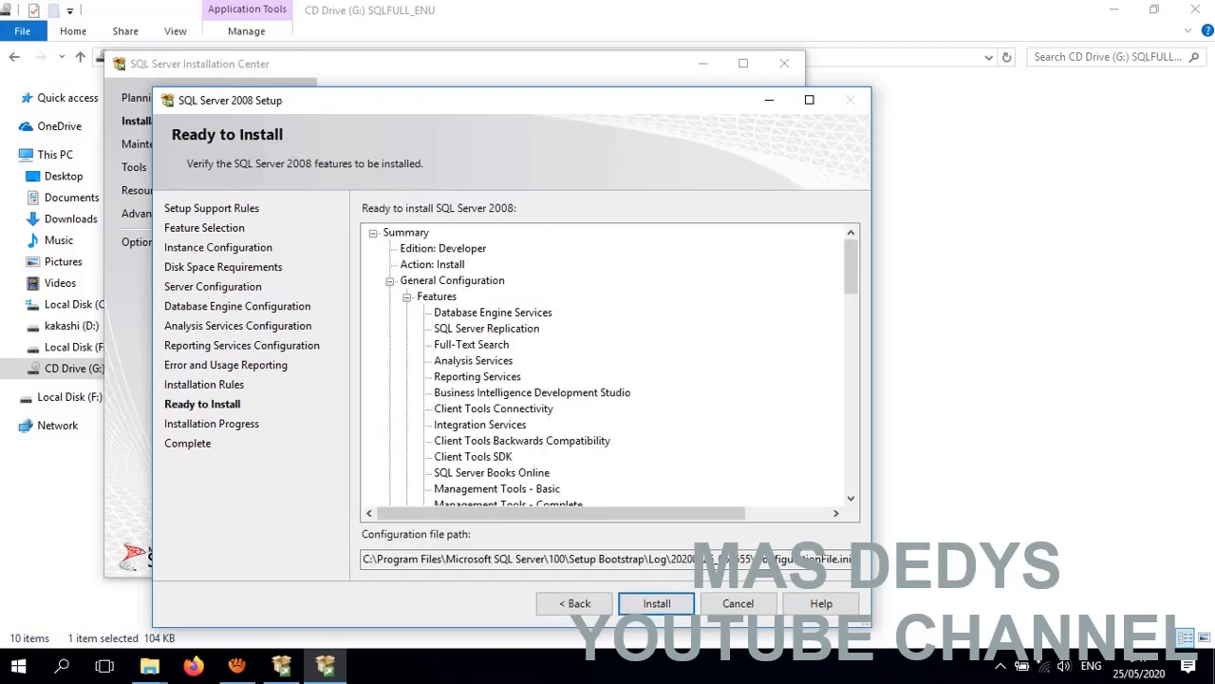
Review the summary with its General Configuration and Instance configuration sections collapsed, and start the installation
mouse_move(851, 267)
mouse_down()
mouse_move(851, 463)
mouse_move(850, 267)
mouse_up()
click(390, 281)
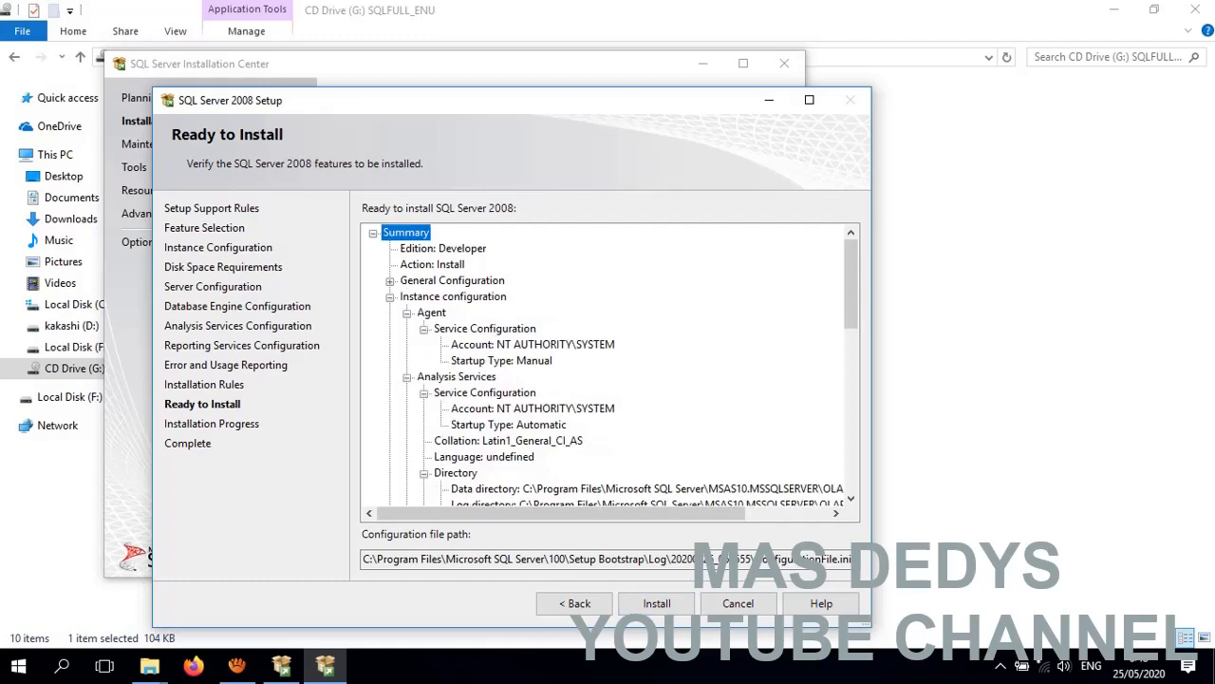
click(390, 297)
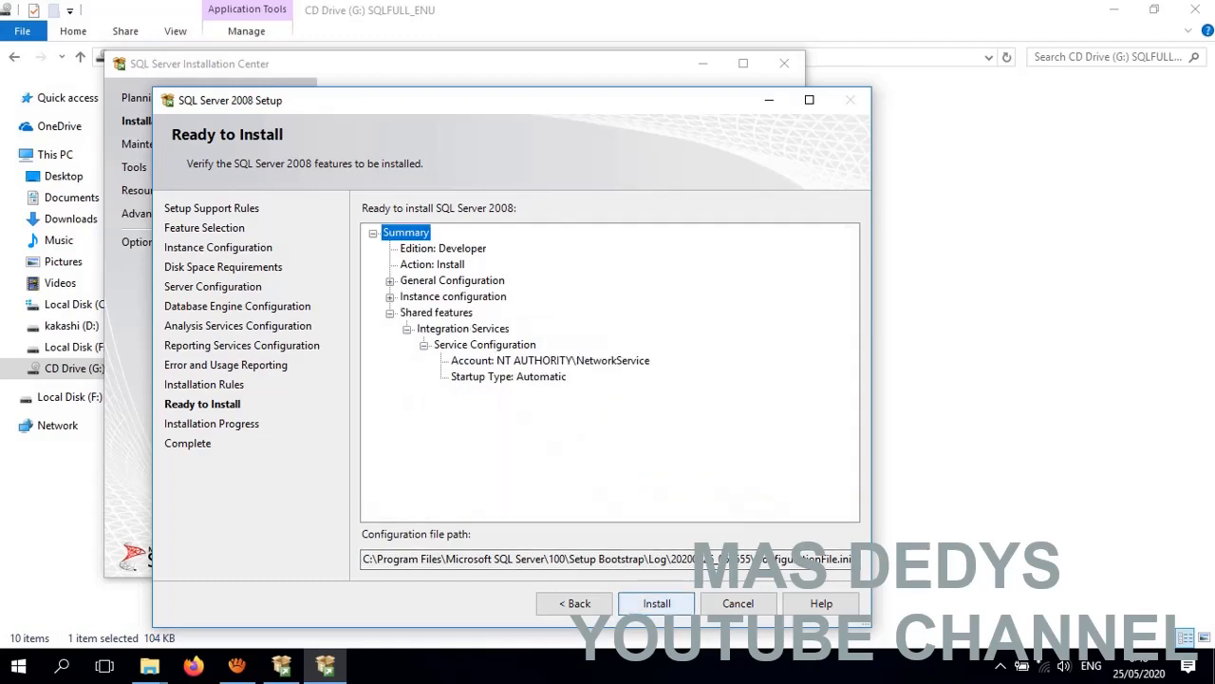
click(656, 603)
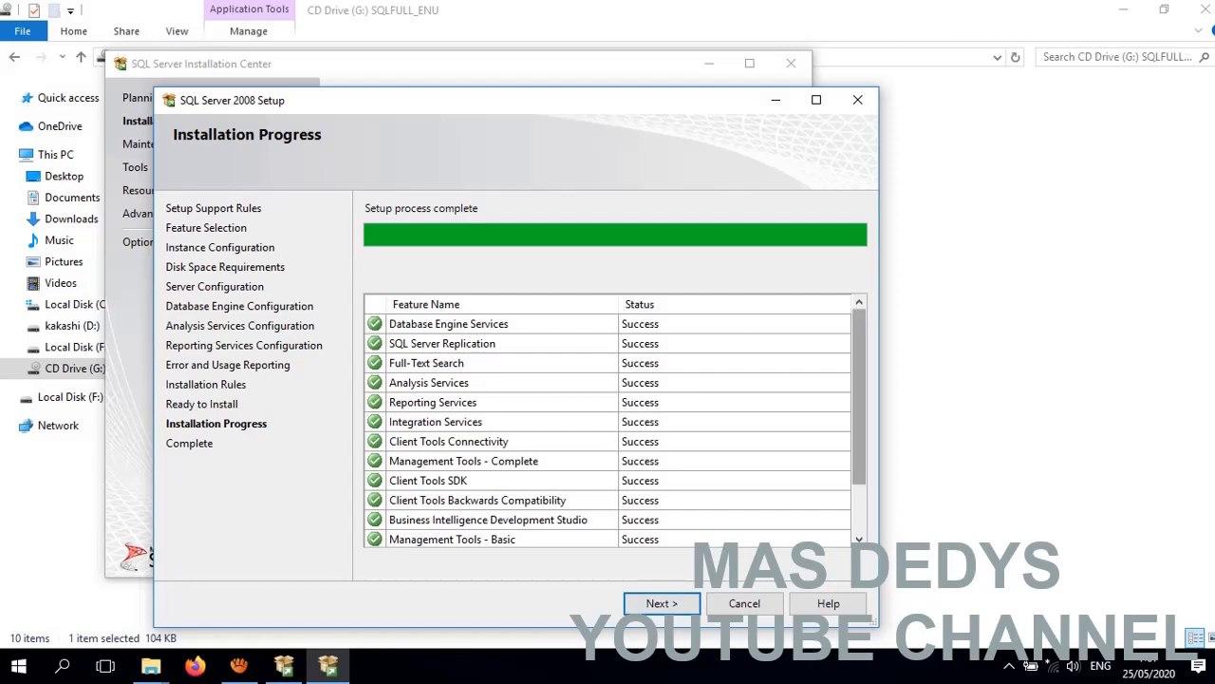
Check the installation status of the features, and finish and close the SQL Server 2008 setup wizard
mouse_move(860, 396)
mouse_down()
mouse_move(860, 444)
mouse_move(860, 397)
mouse_up()
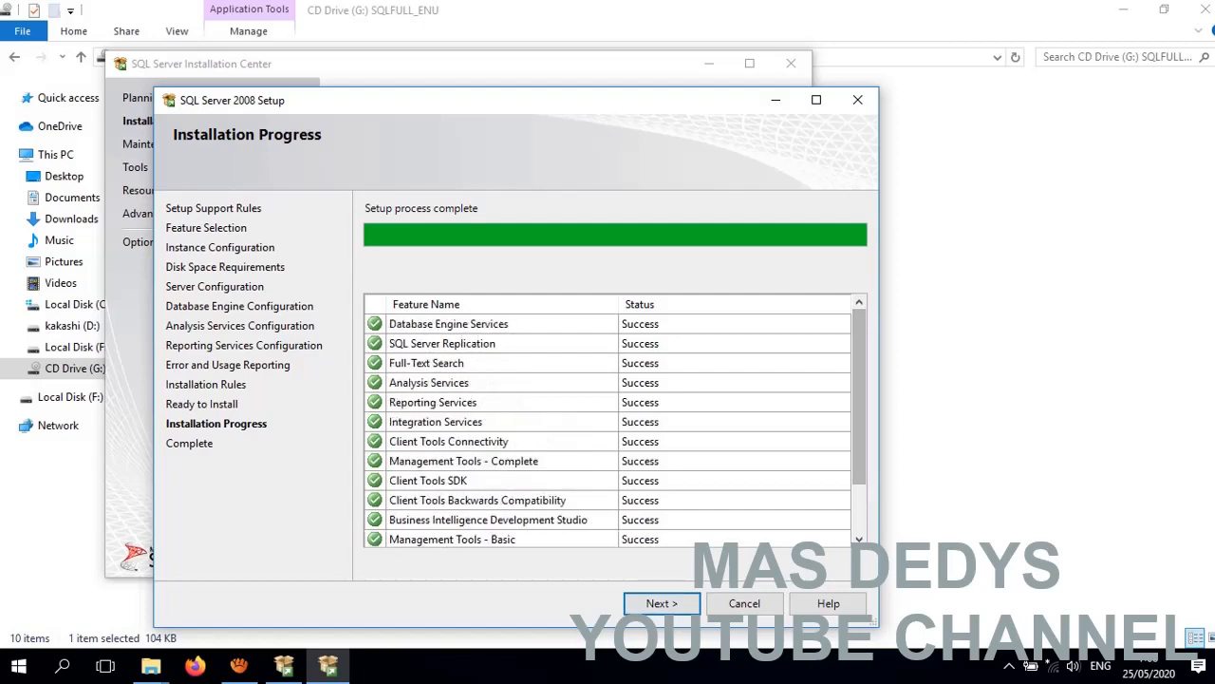
click(661, 603)
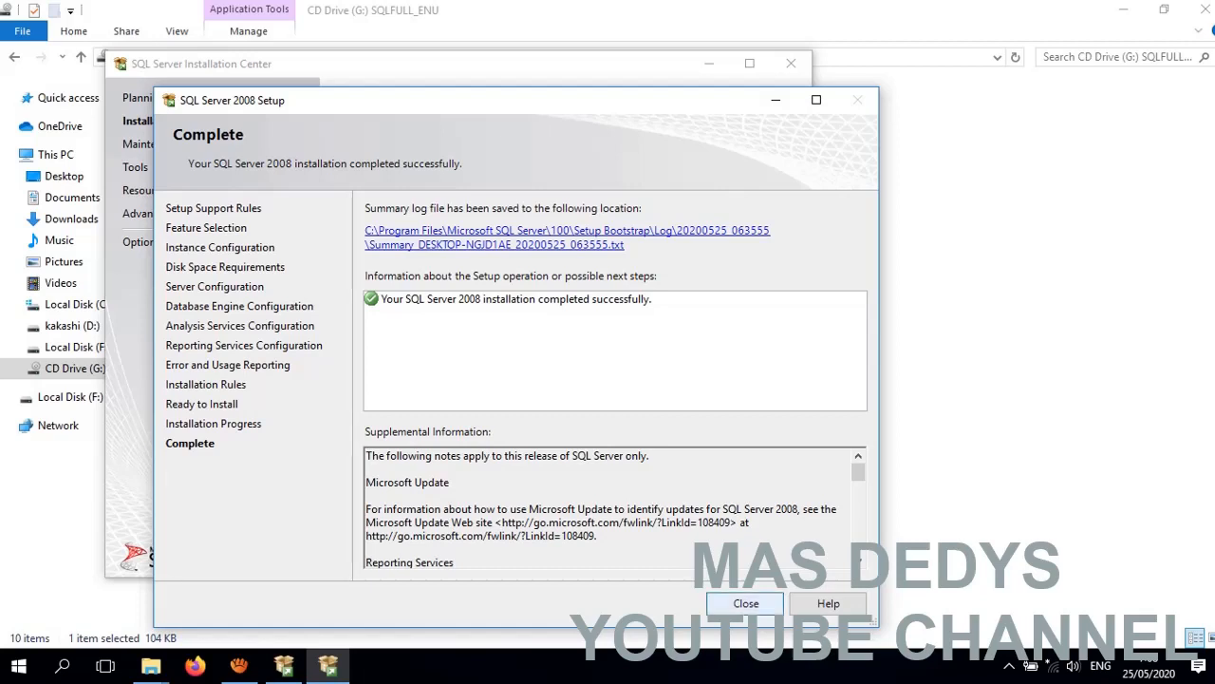
click(745, 603)
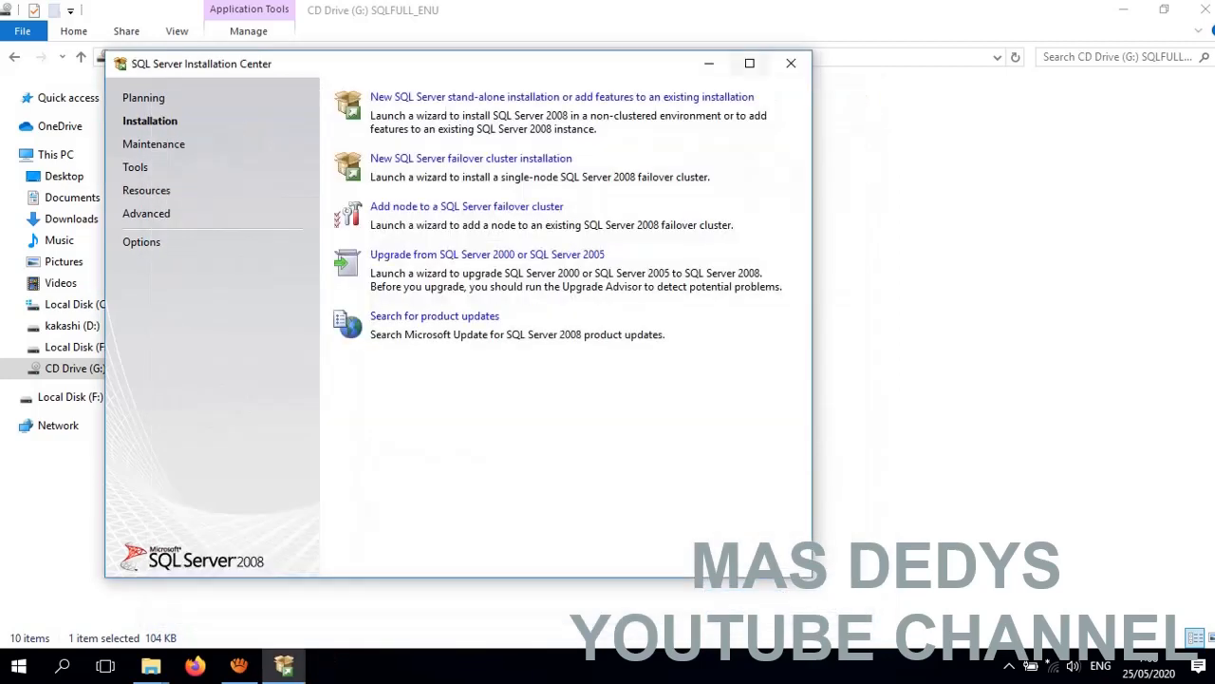
Close the SQL Server Installation Center and both File Explorer windows
click(791, 63)
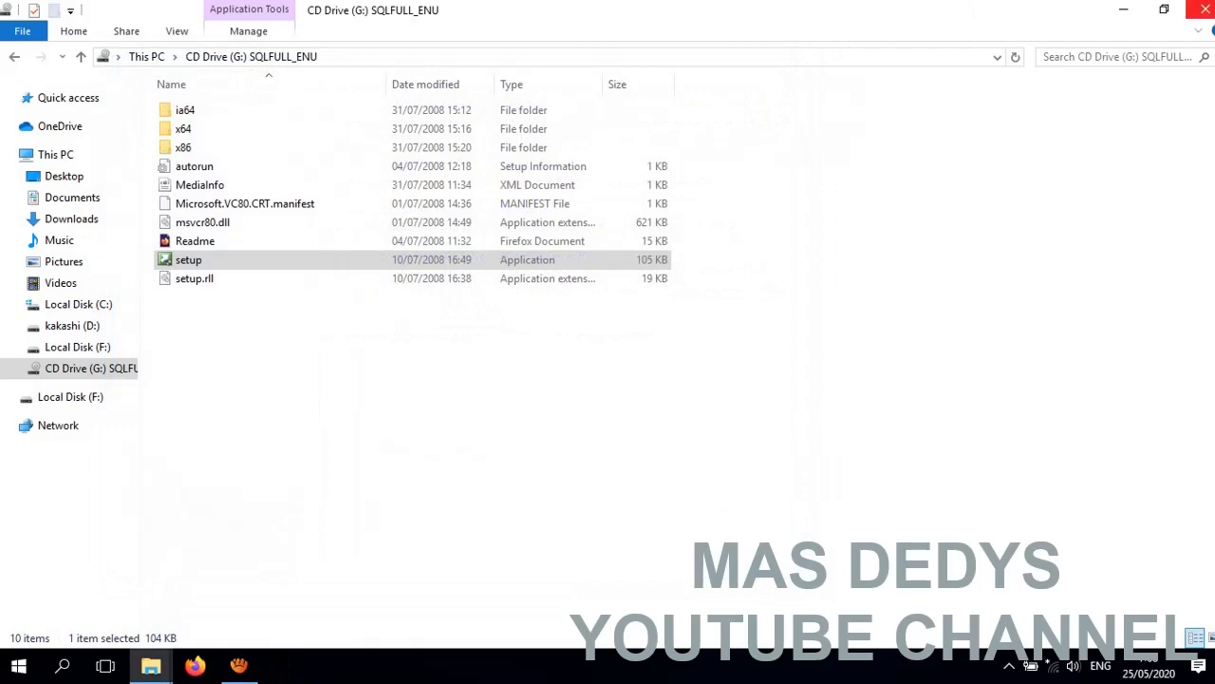
click(1204, 9)
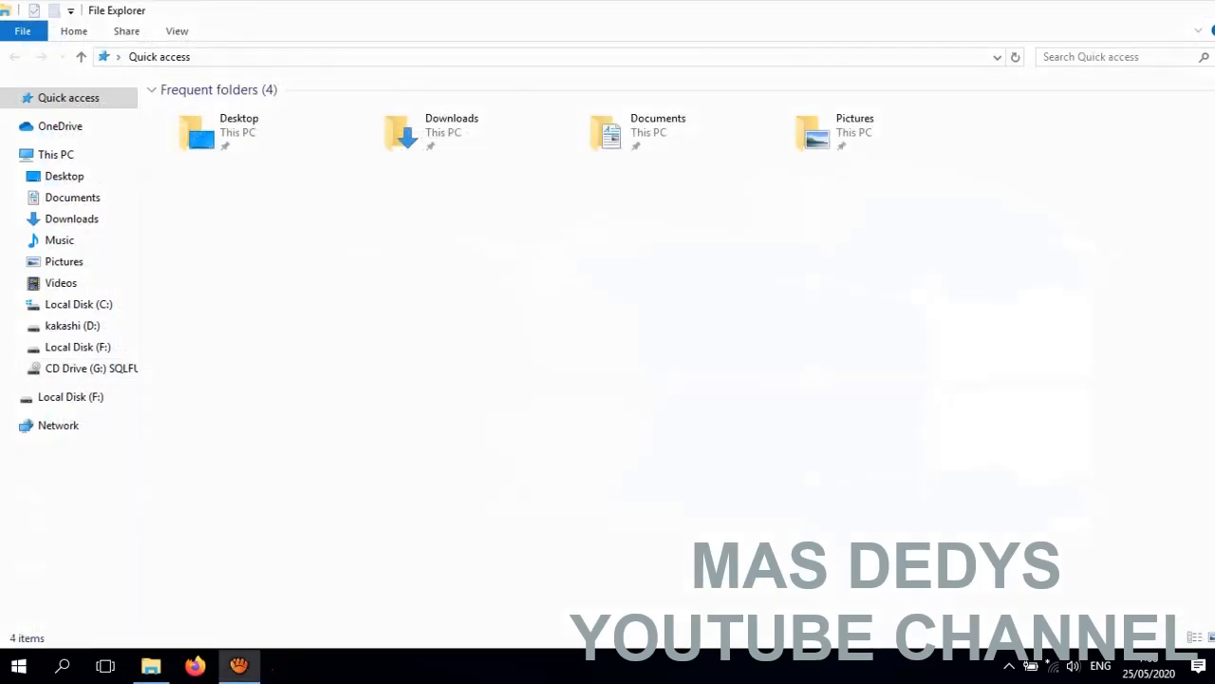
click(1203, 9)
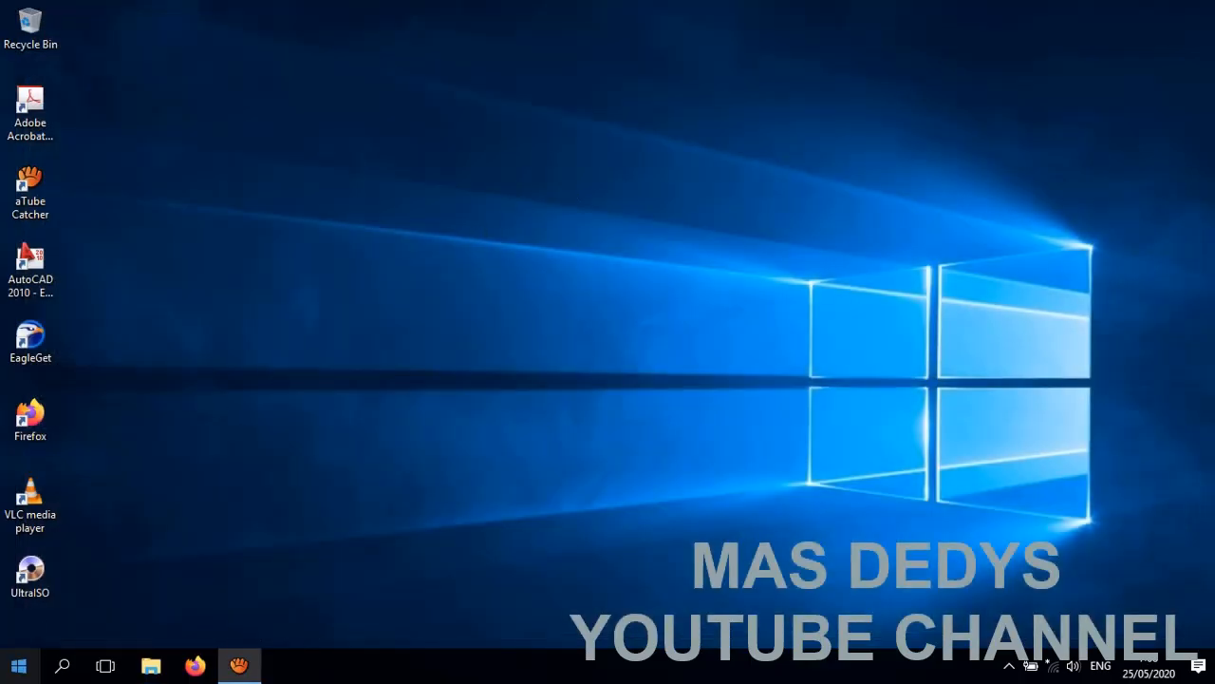
Launch SQL Server Management Studio from the Microsoft SQL Server 2008 program group
click(18, 665)
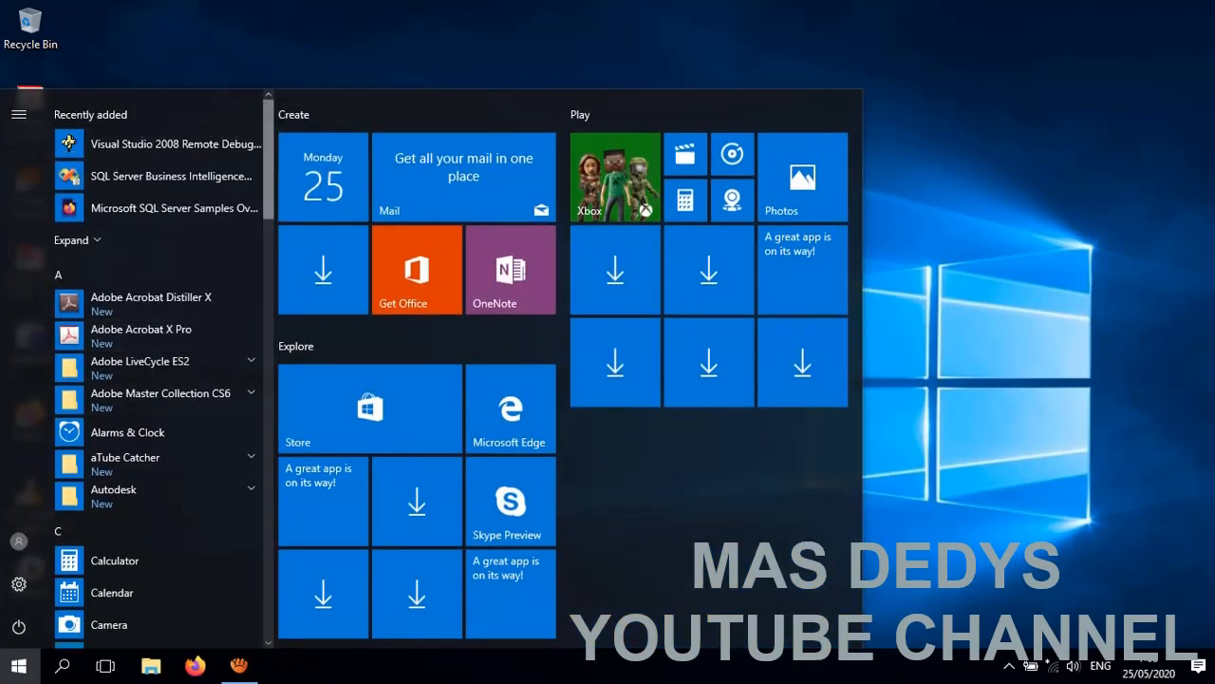
scroll(156, 370, down, 2)
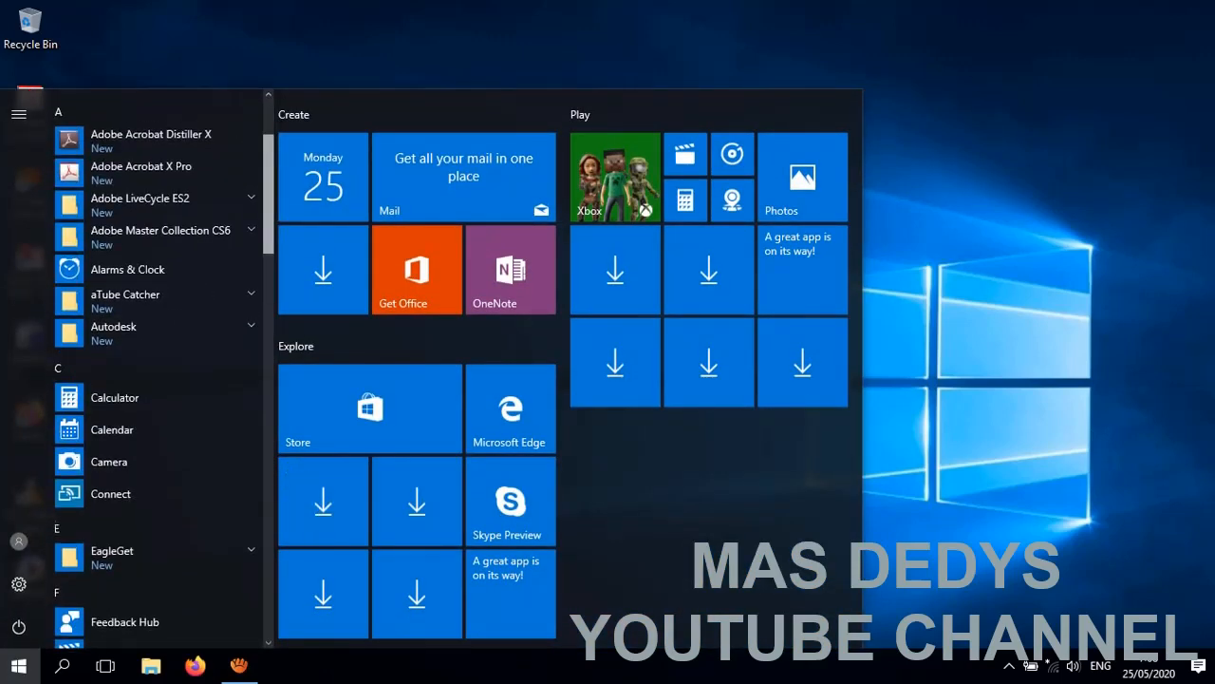
scroll(157, 371, down, 5)
scroll(157, 370, down, 1)
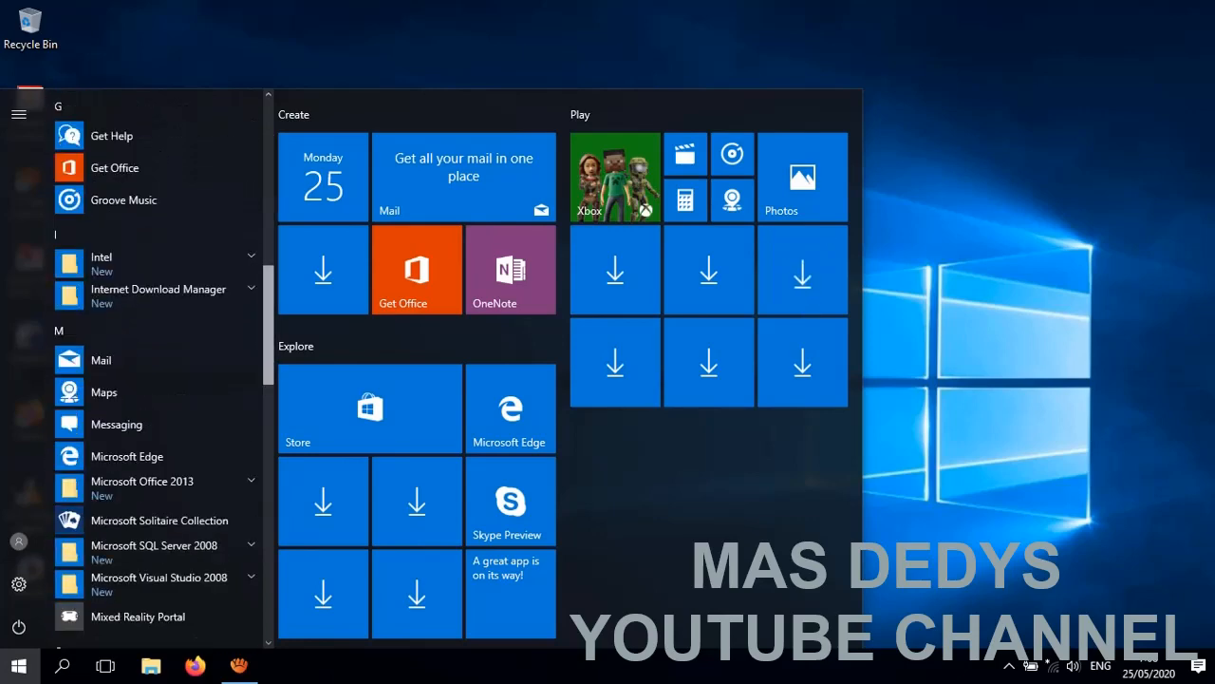
scroll(157, 455, down, 1)
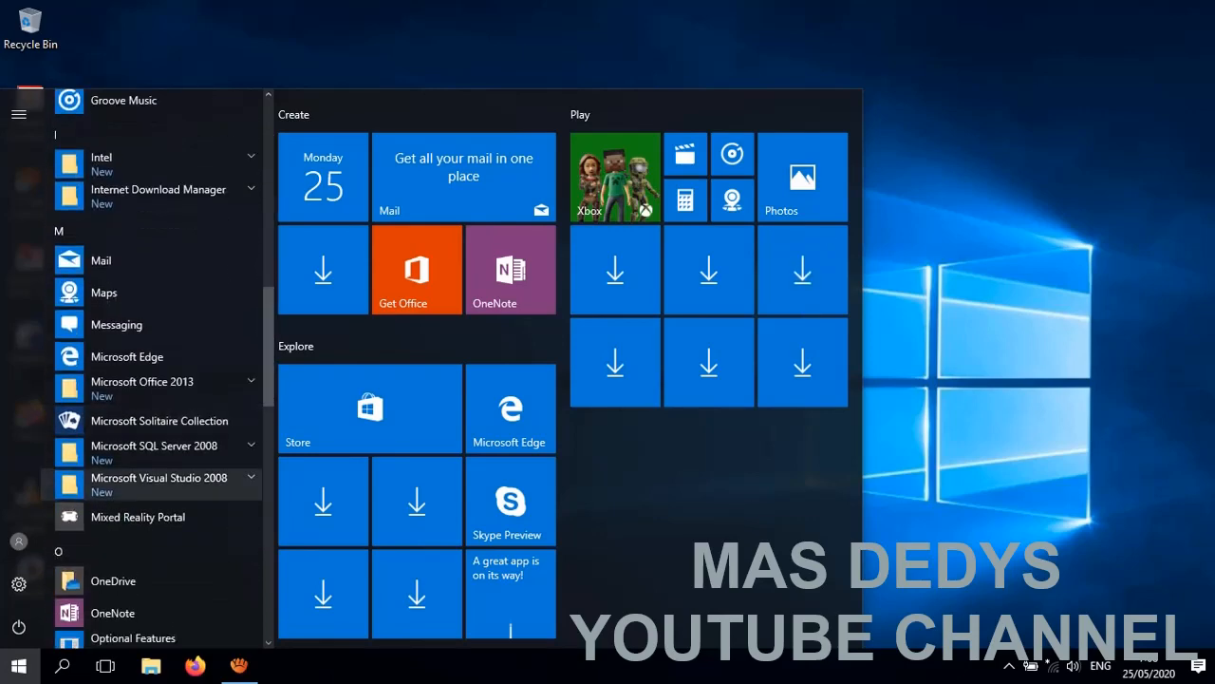
click(152, 451)
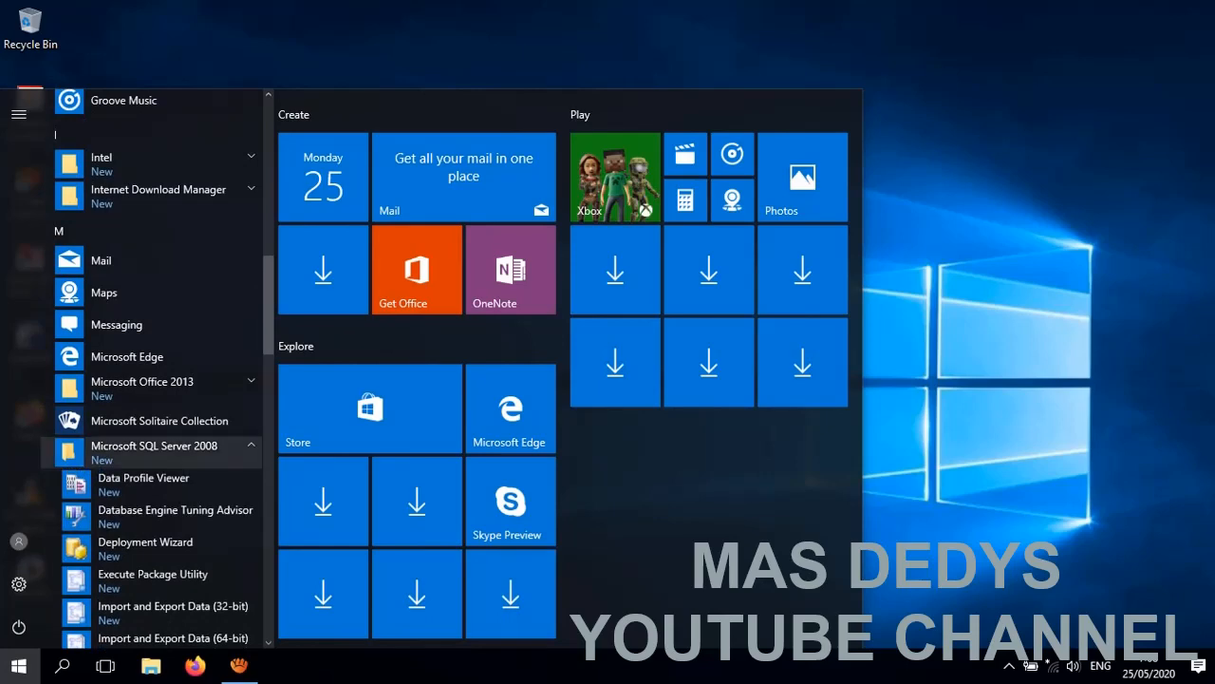
scroll(156, 371, down, 3)
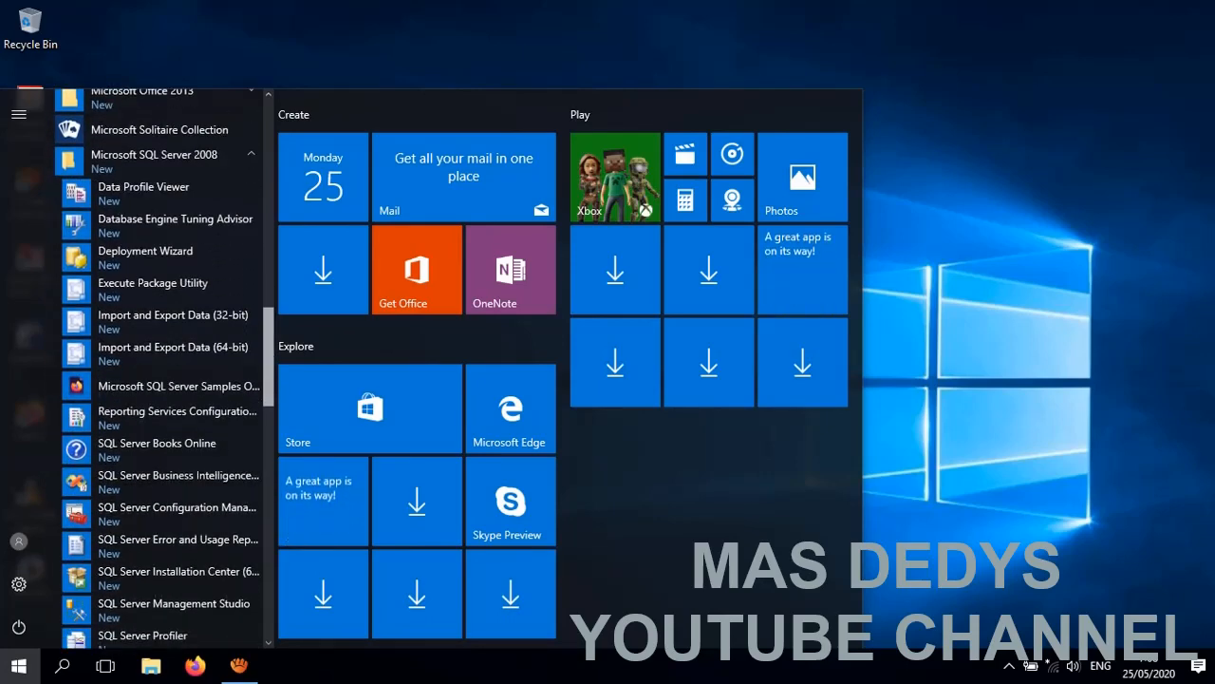
scroll(157, 370, up, 1)
scroll(157, 370, down, 2)
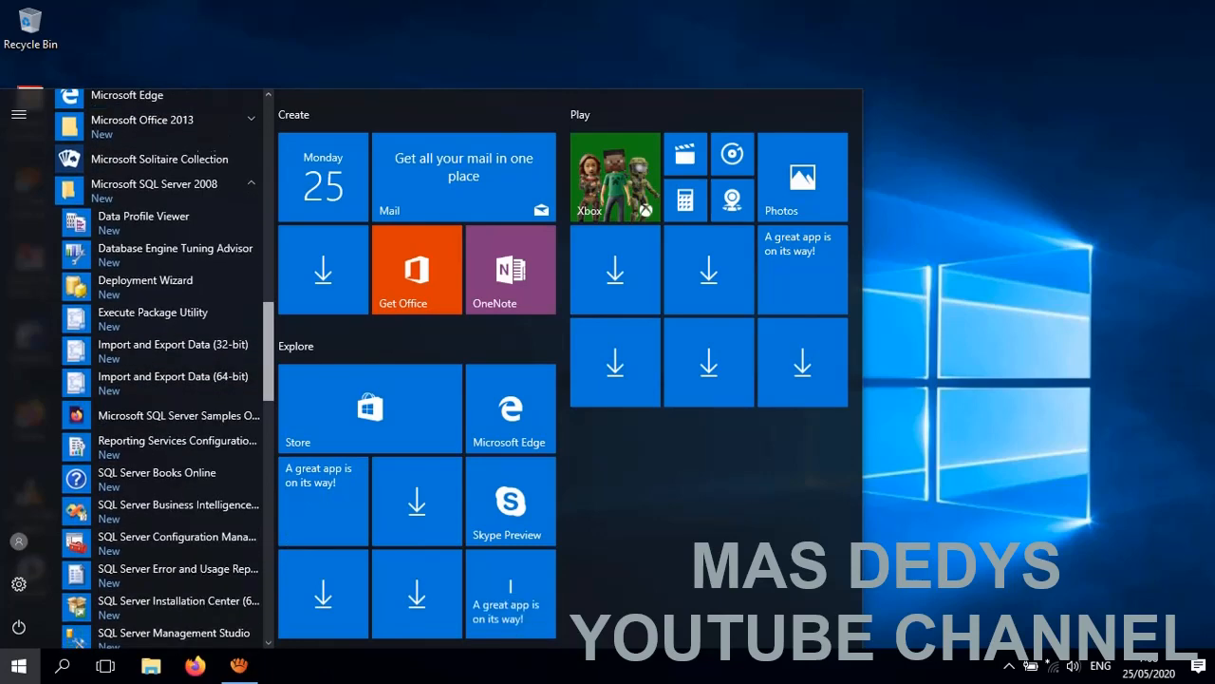
scroll(152, 491, down, 3)
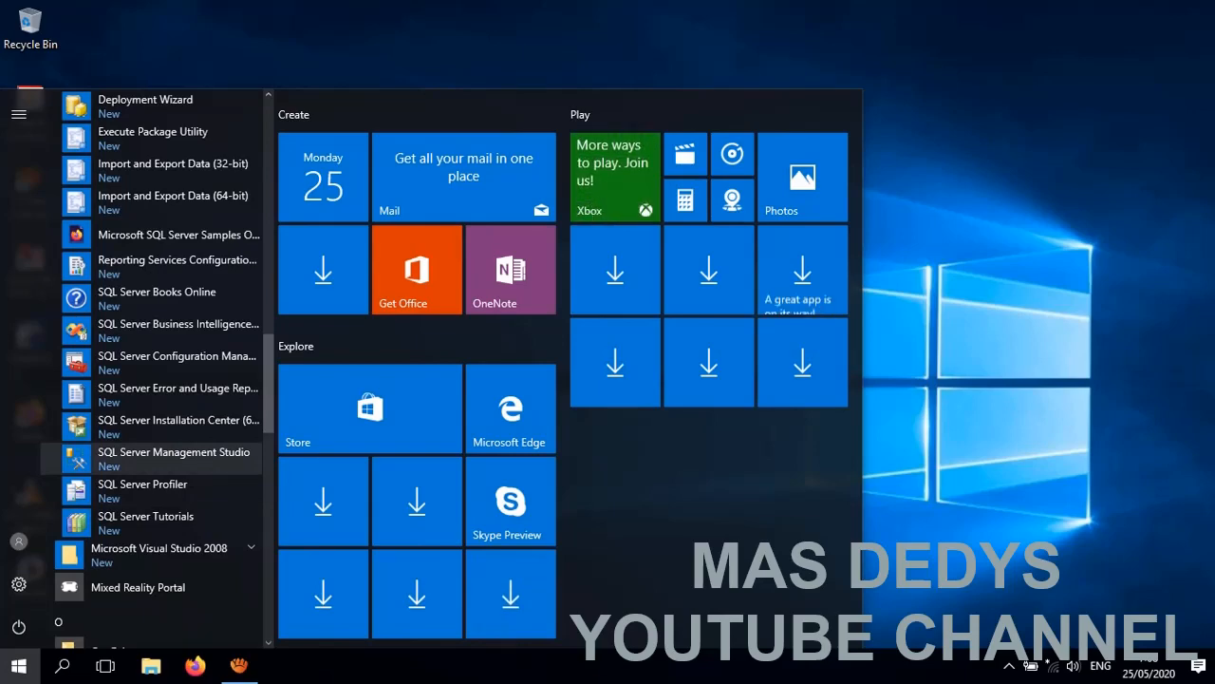
click(197, 465)
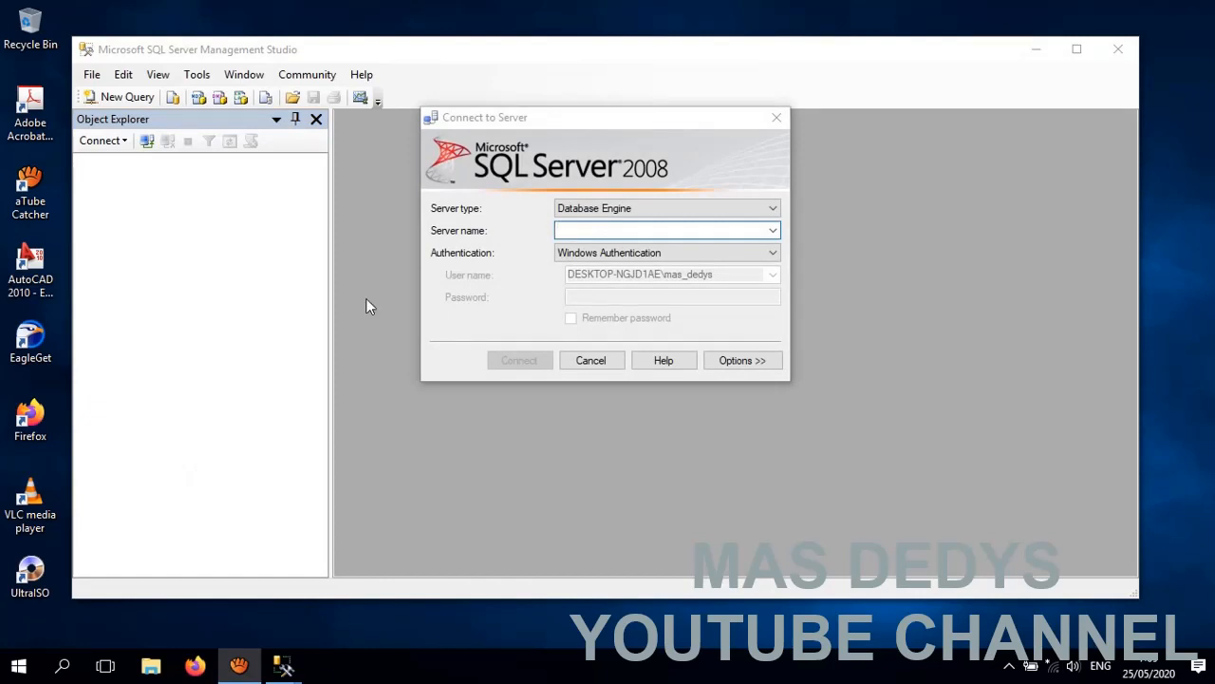
Set up the server connection with Database Engine as the server type and (local) as the server name
click(779, 233)
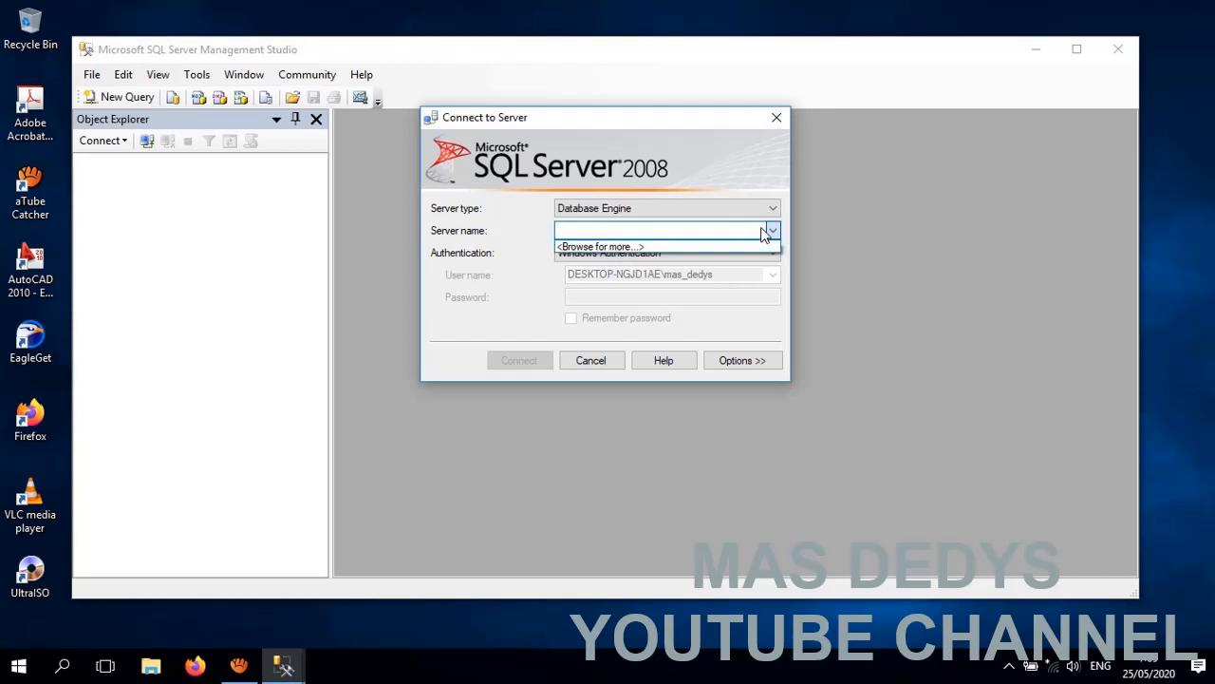
click(765, 232)
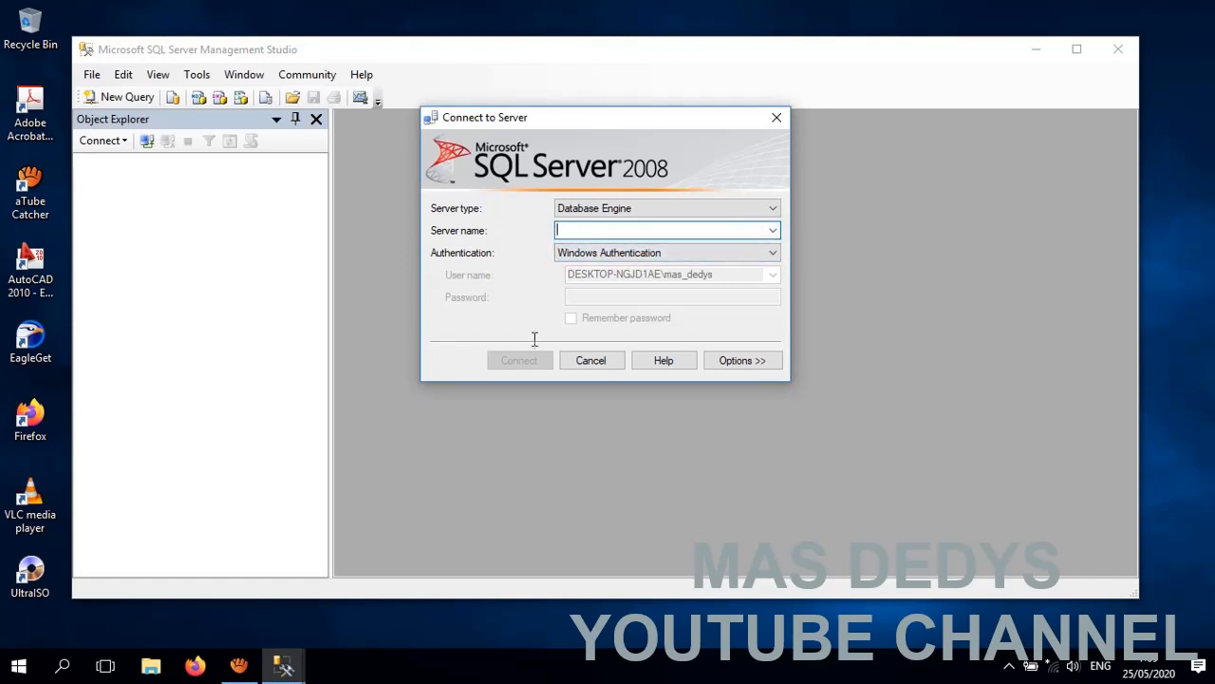
click(773, 232)
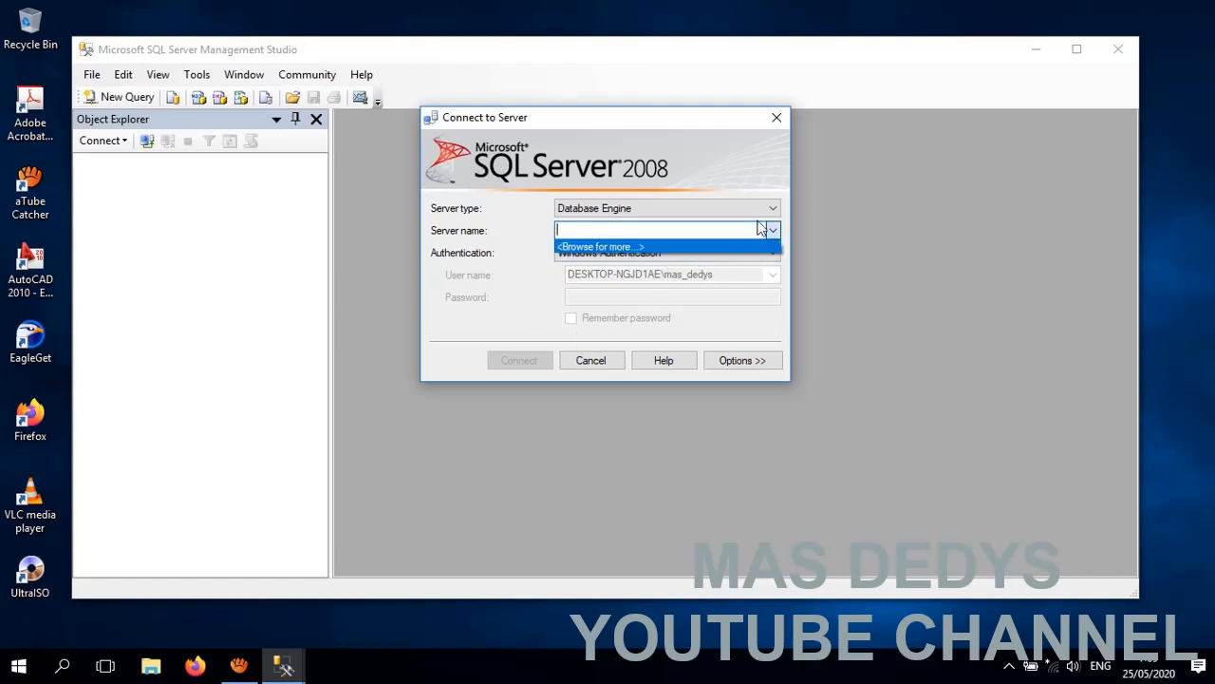
click(770, 208)
click(767, 209)
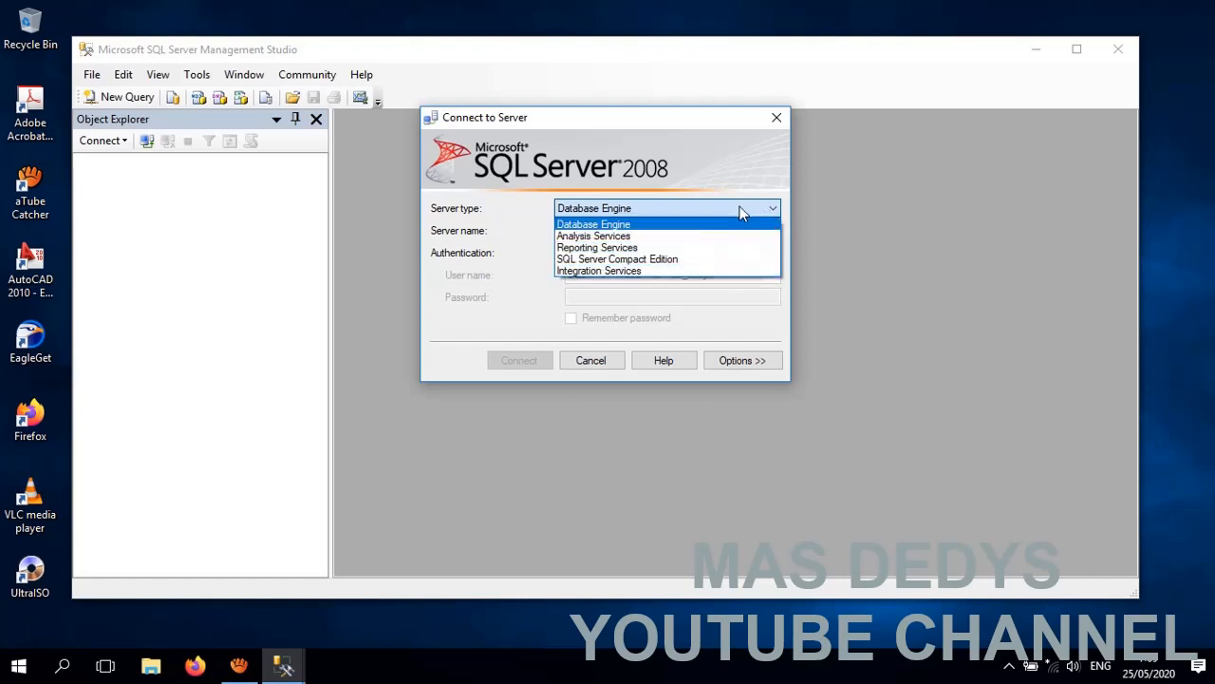
click(742, 227)
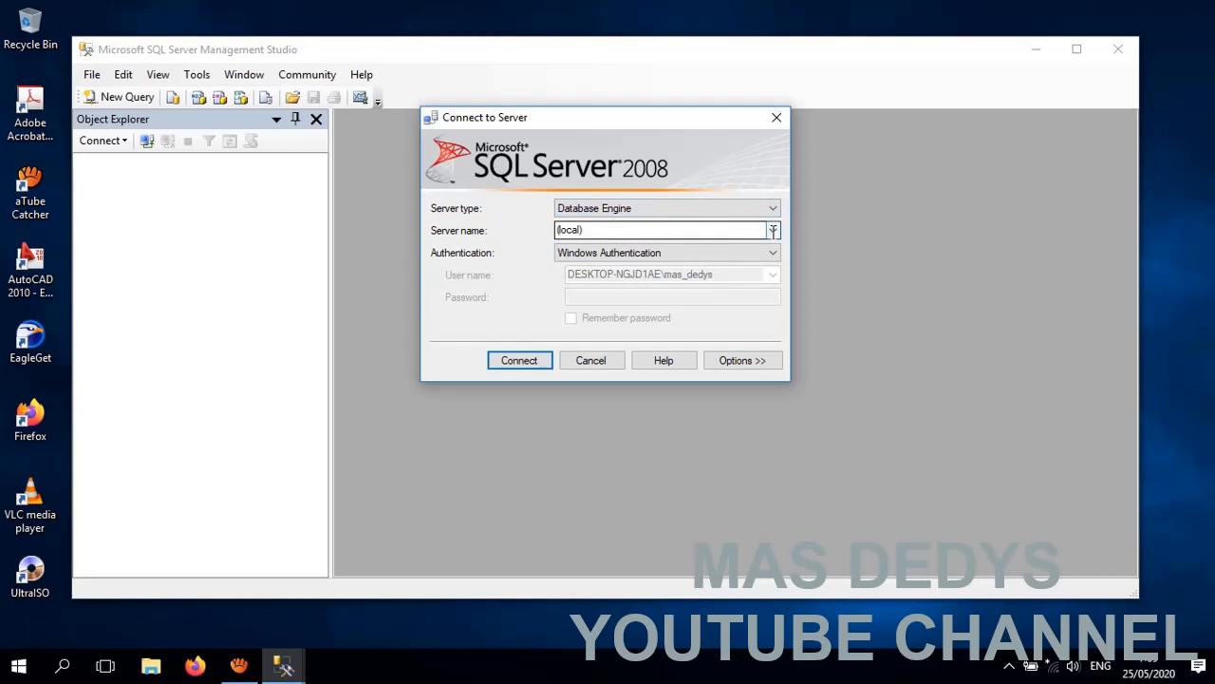
click(773, 232)
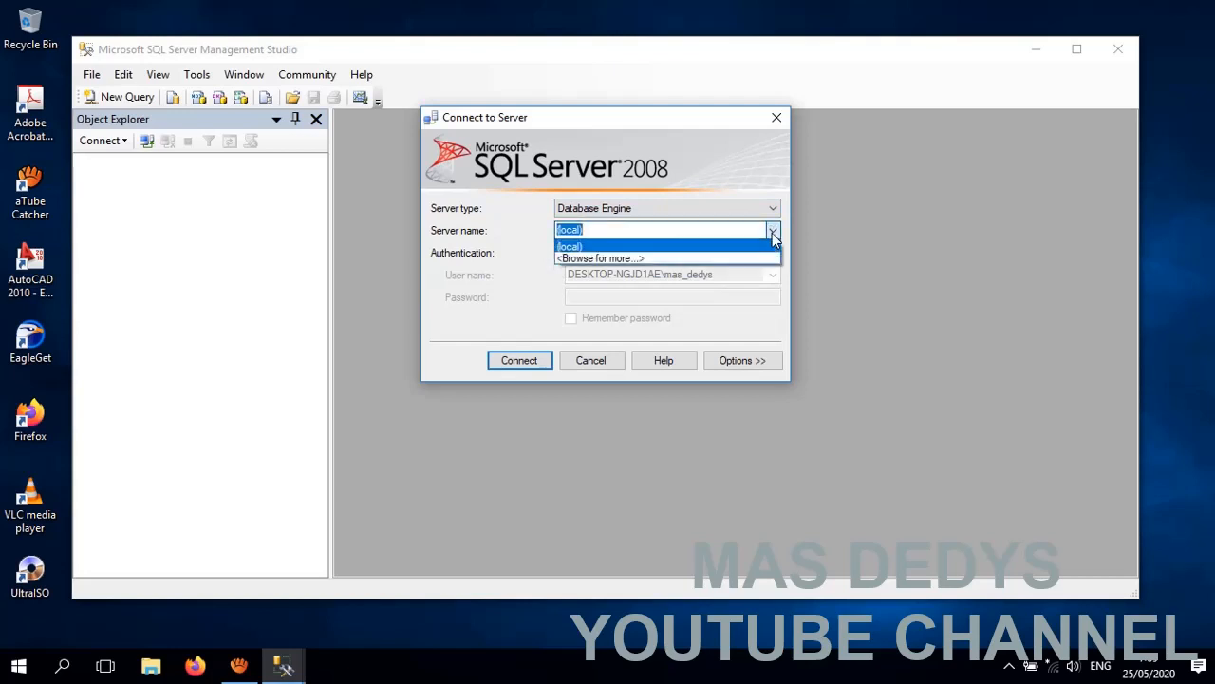
click(756, 230)
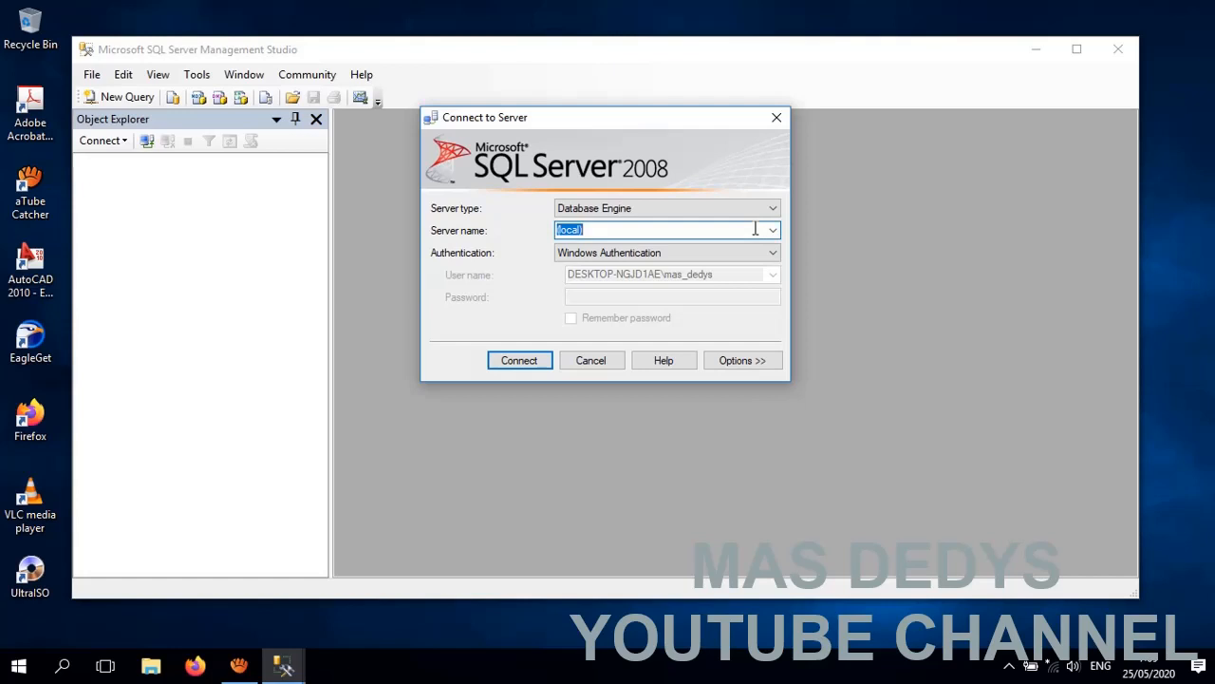
Clear the server name in the connection settings and choose (local) again from the available servers
key(BackSpace)
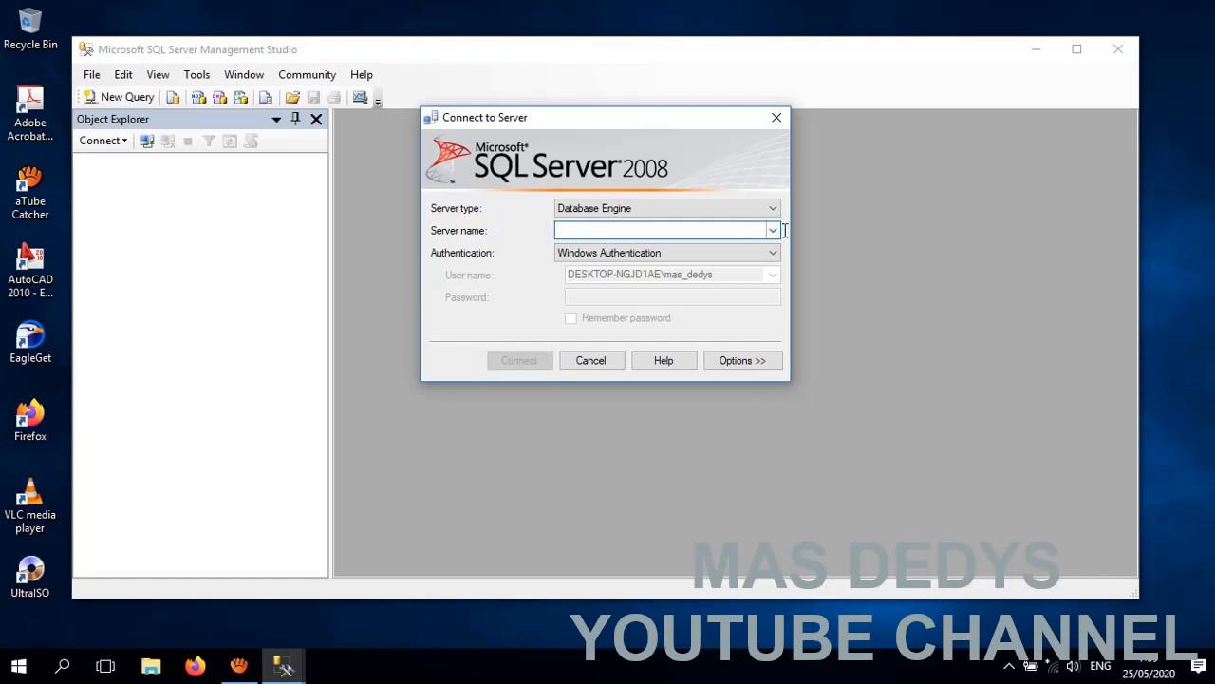
click(773, 232)
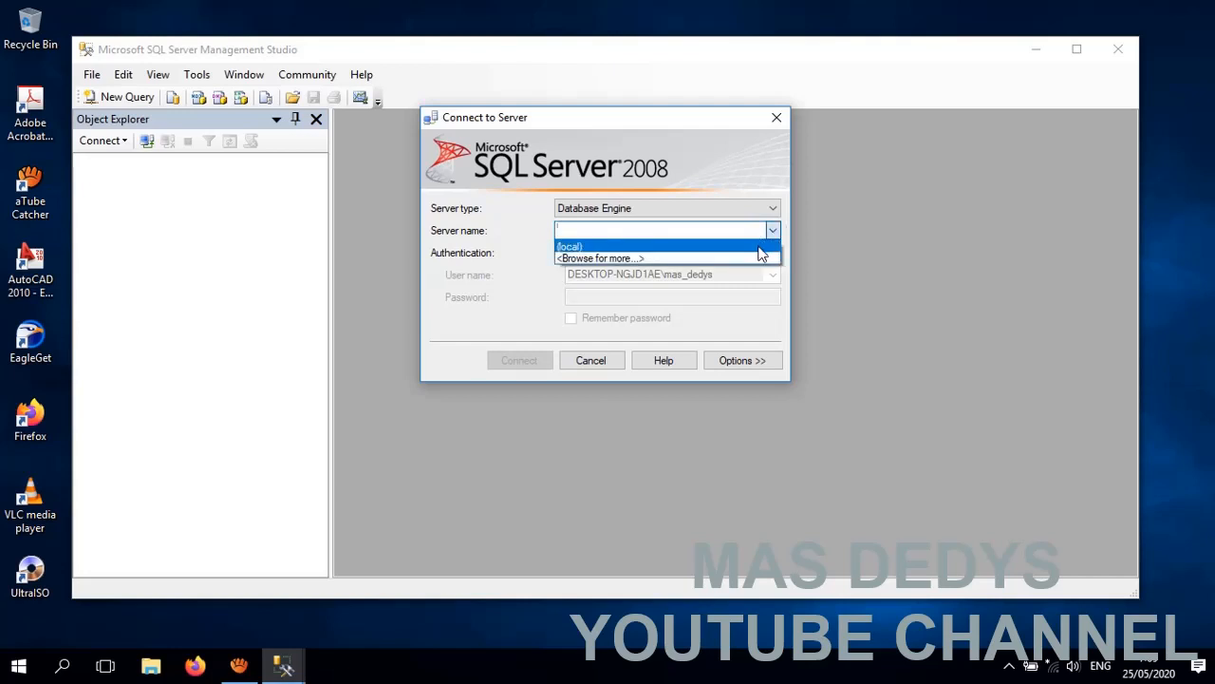
click(760, 247)
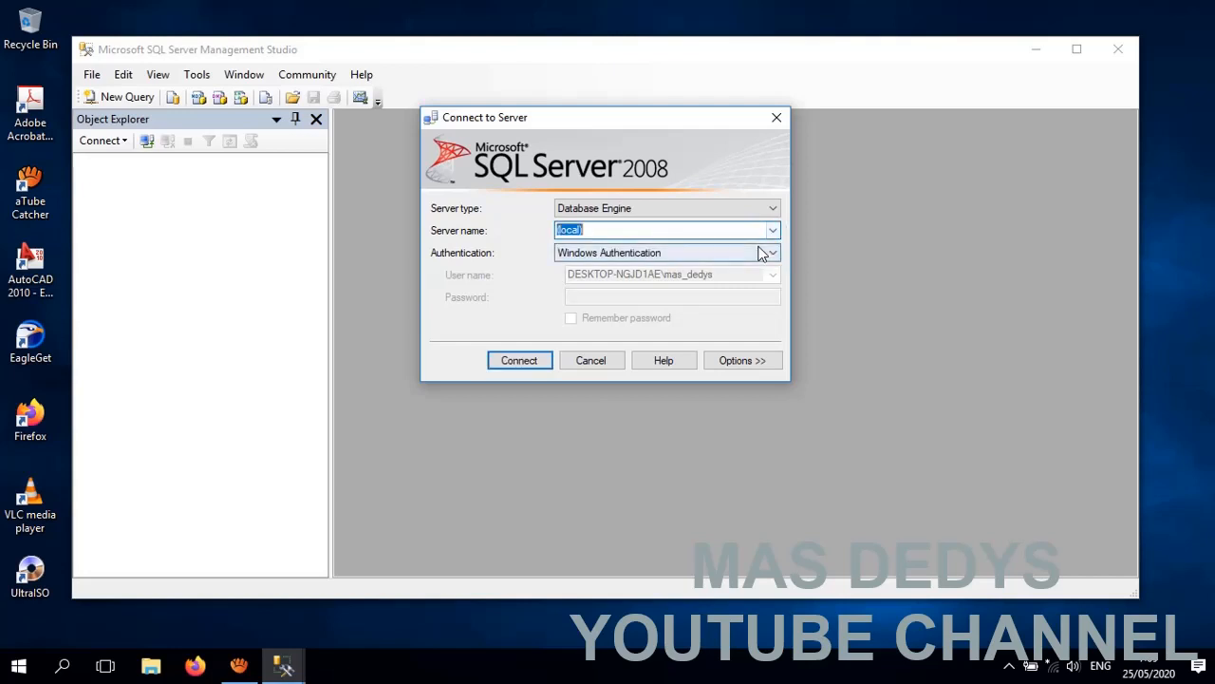
click(691, 253)
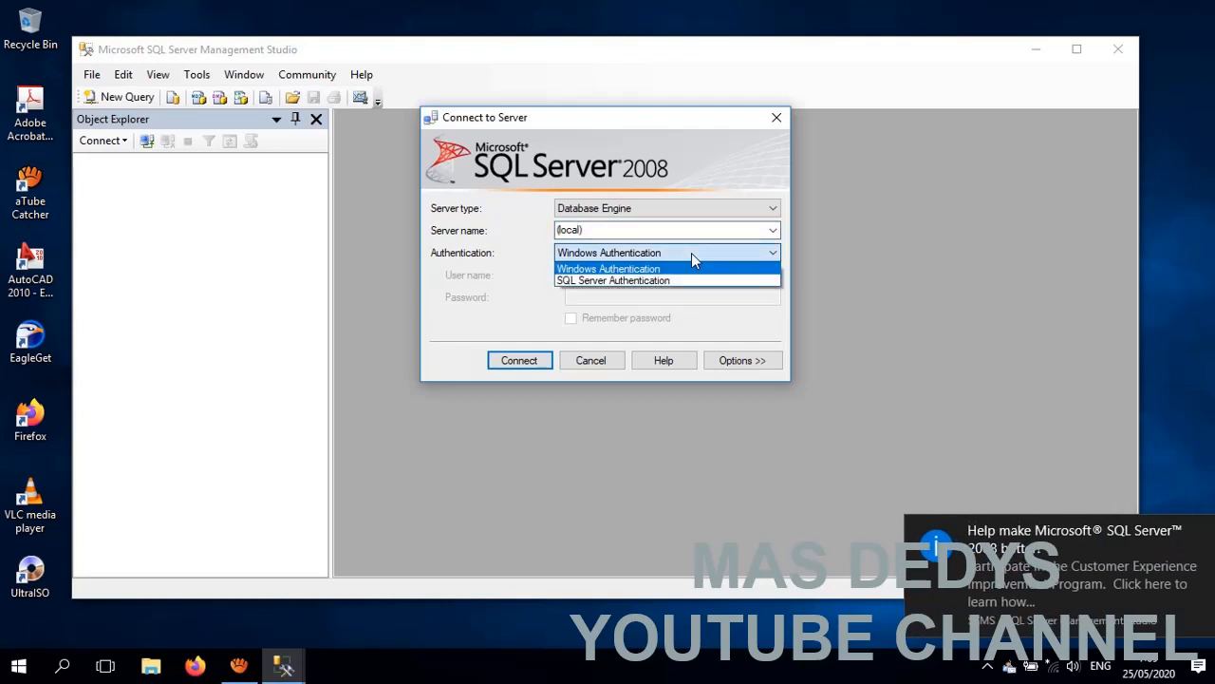
click(684, 283)
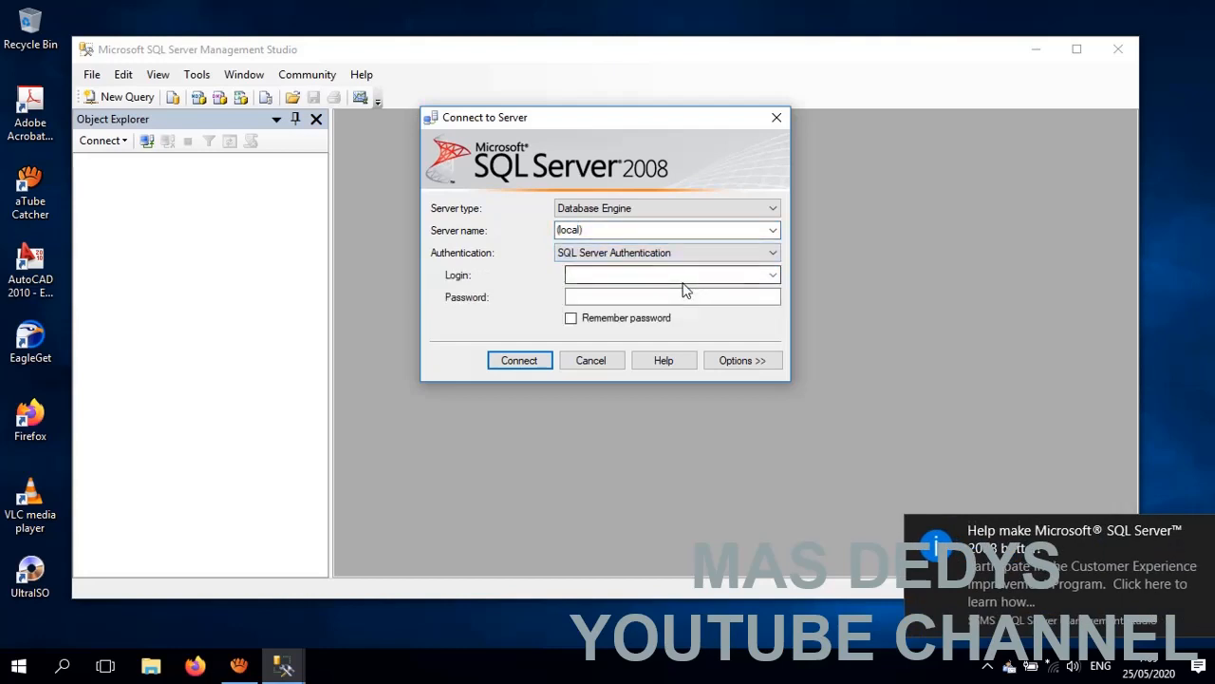
click(774, 277)
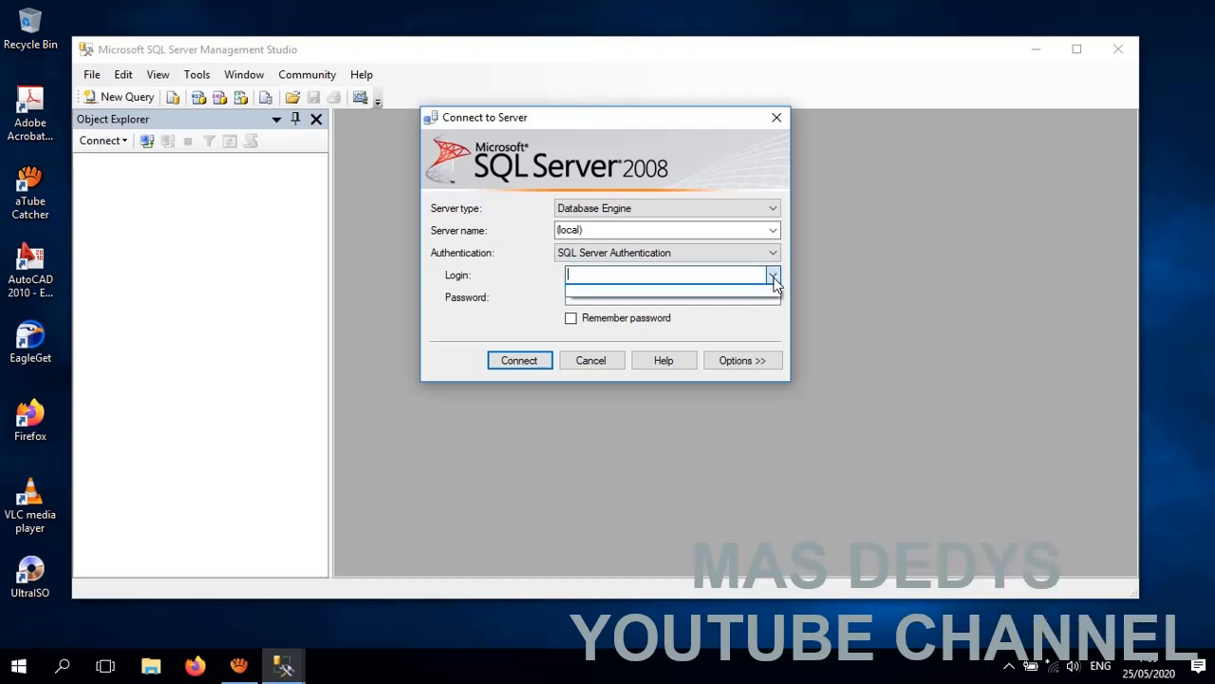
click(774, 278)
Connect to the (local) Database Engine with Windows Authentication and maximize the Management Studio window
click(774, 256)
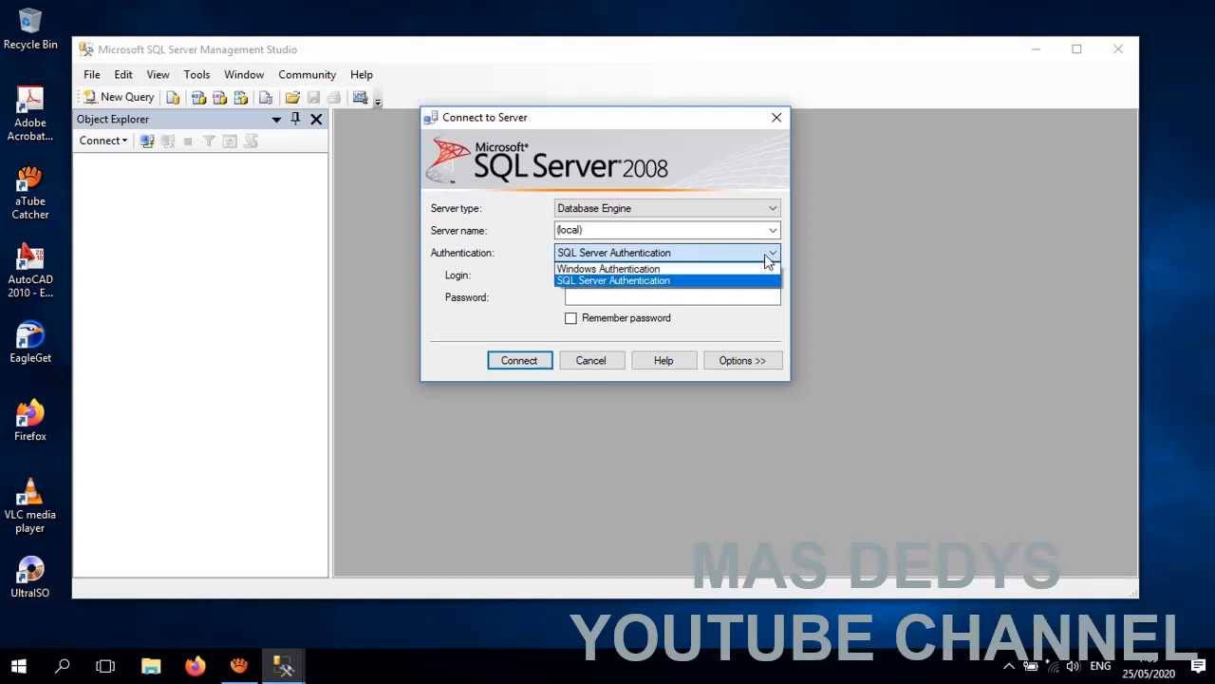
click(755, 268)
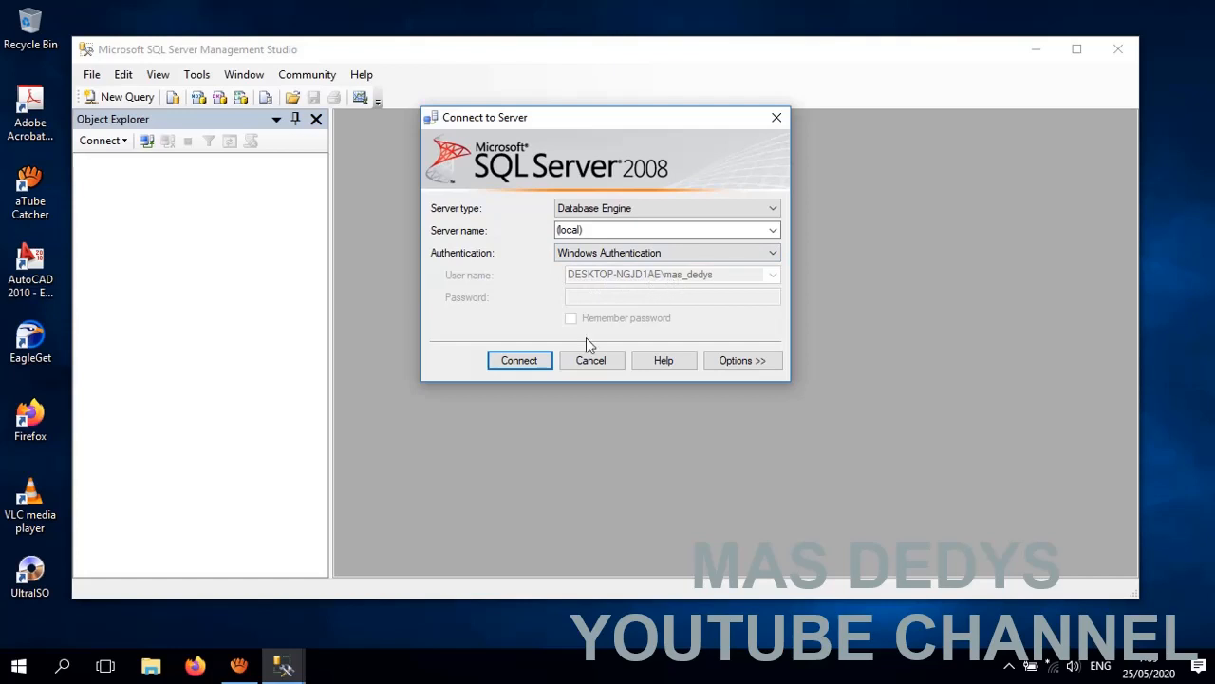
click(543, 370)
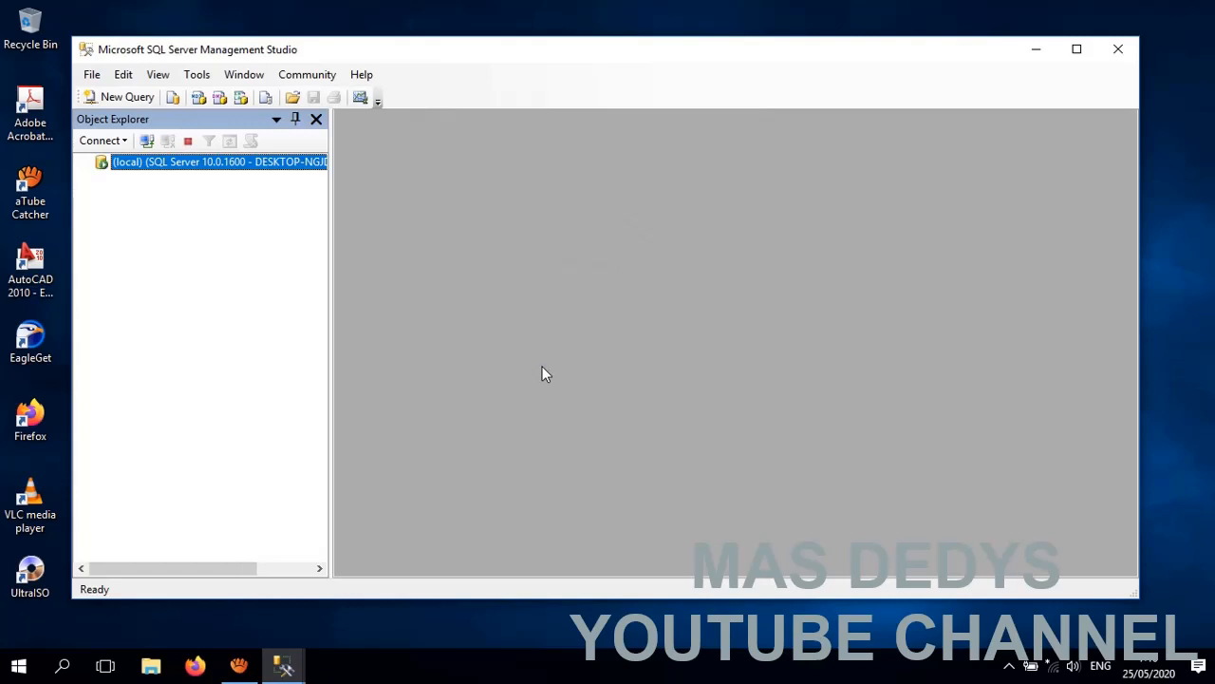
click(1077, 48)
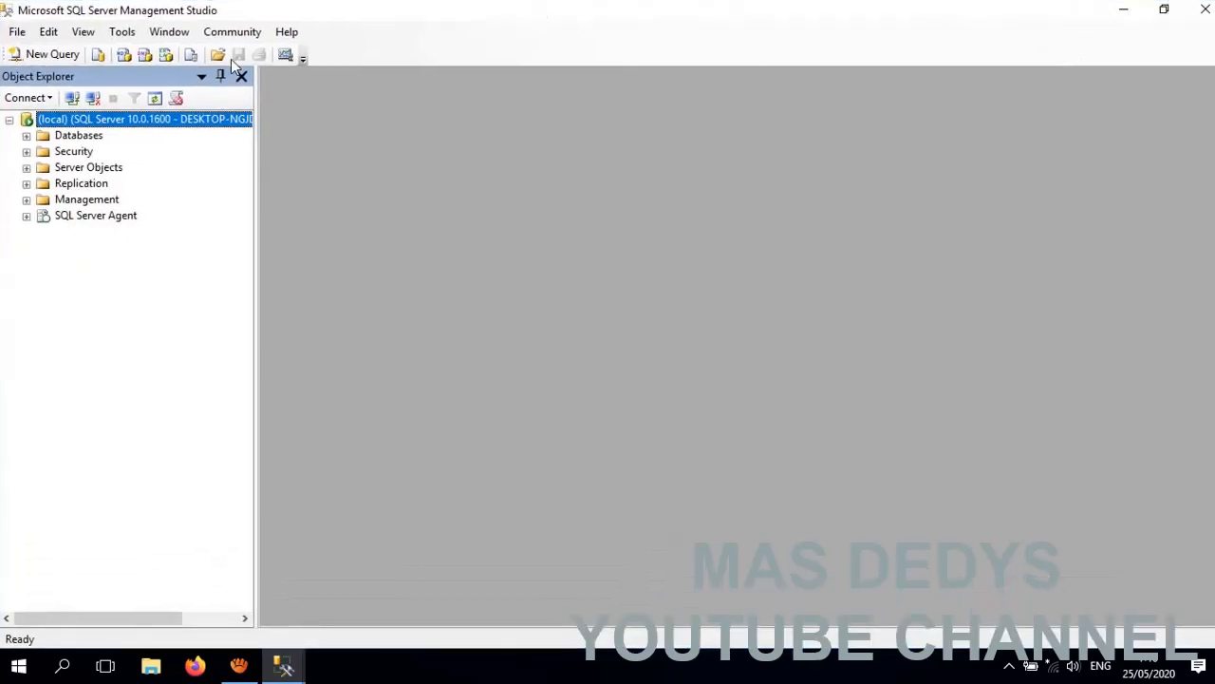
Create a new database named with a first name, keeping the default owner and file settings, and expand the Databases folder
click(27, 136)
click(28, 137)
click(94, 140)
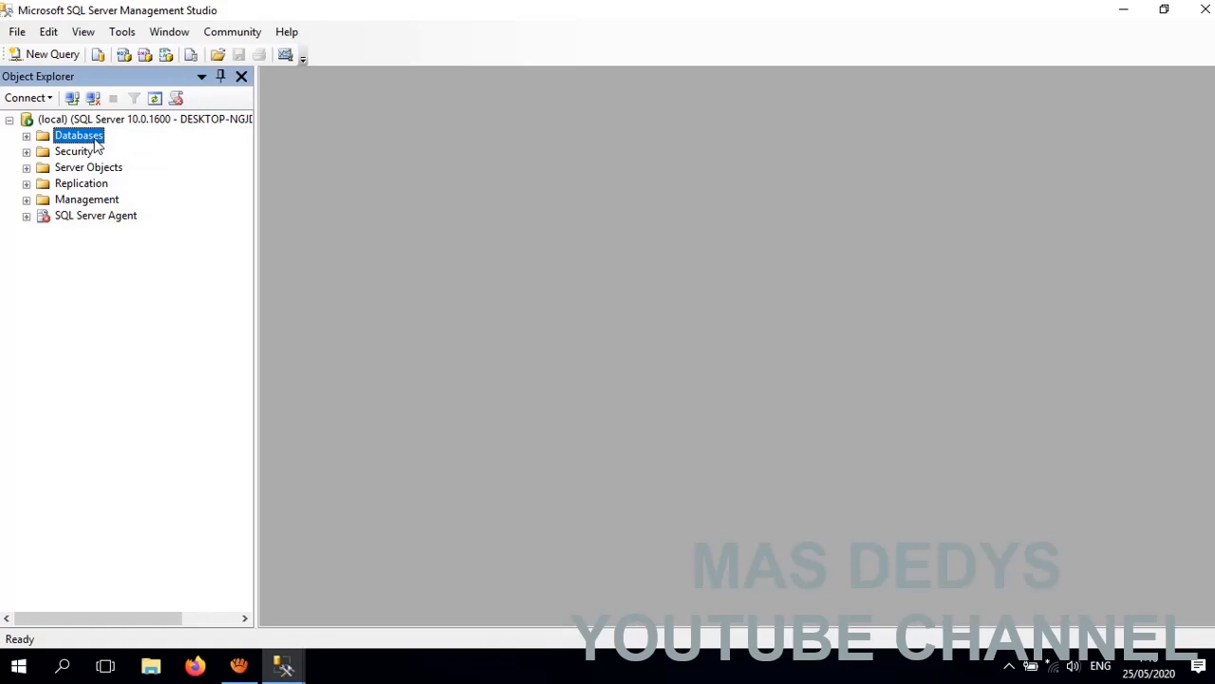
right_click(95, 141)
click(110, 154)
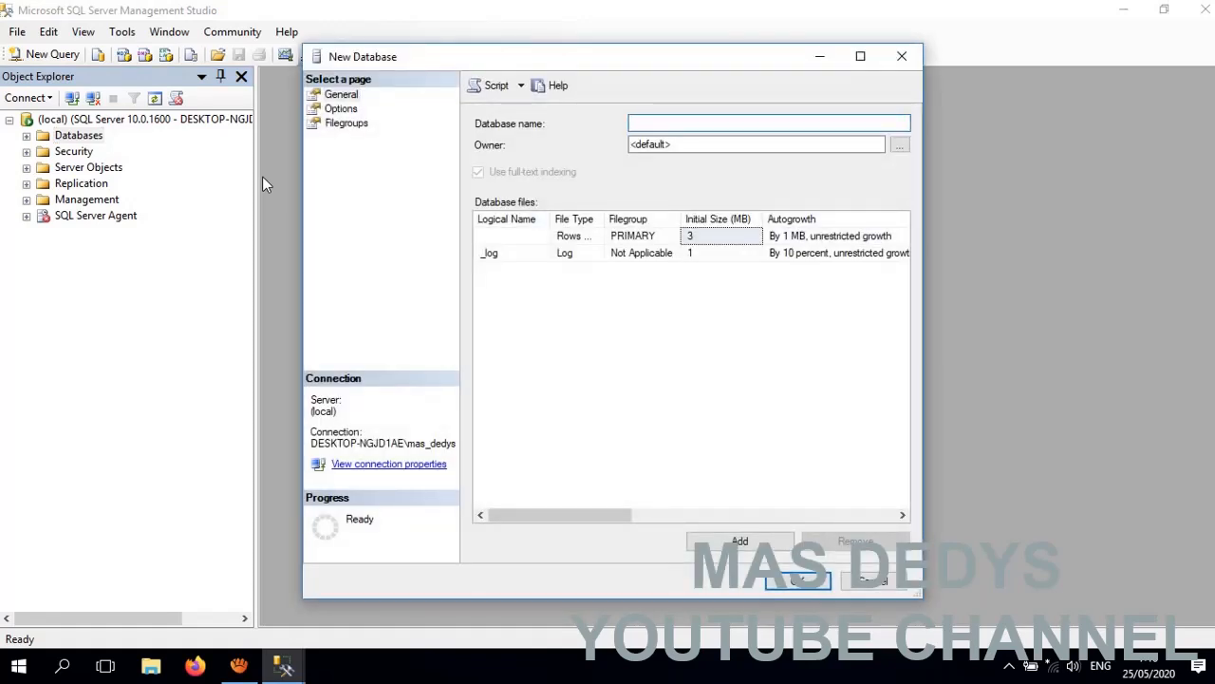
text(dedy)
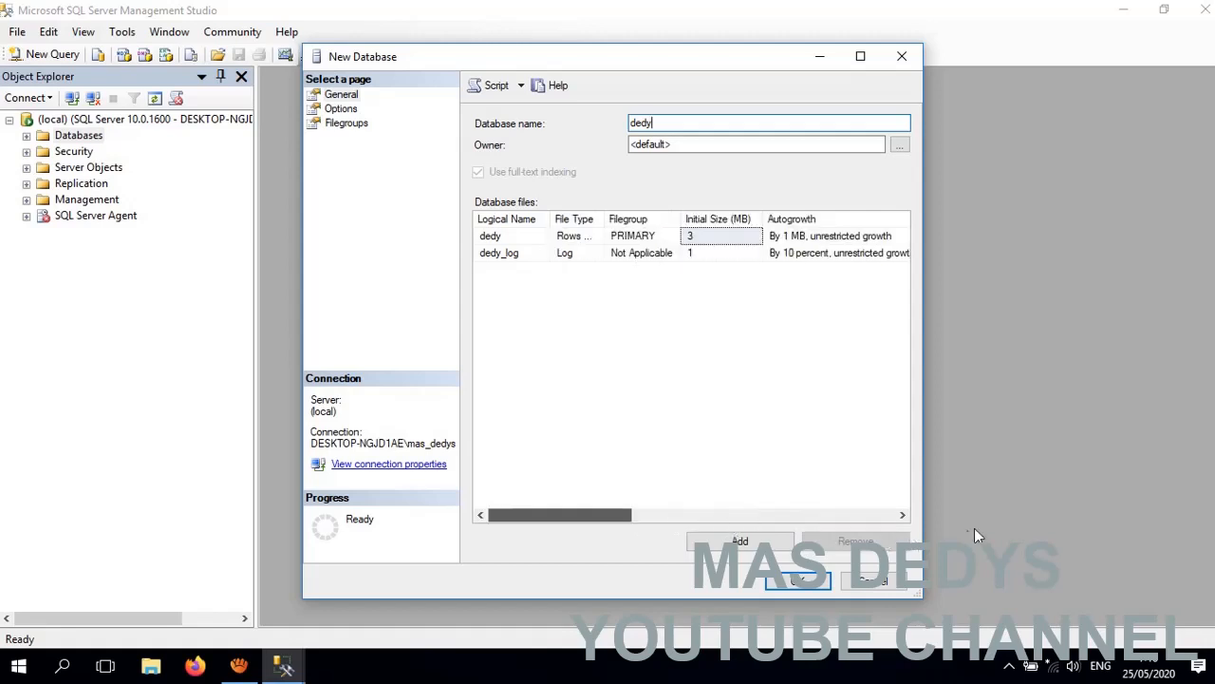
drag(974, 528, 563, 529)
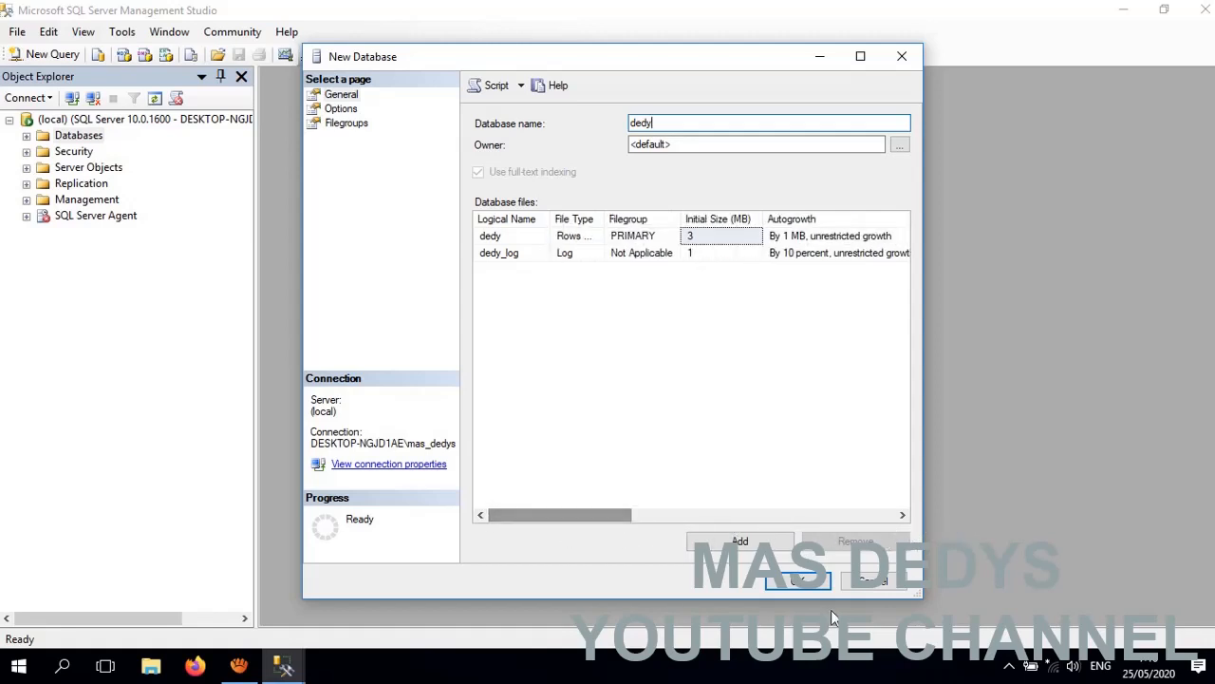
click(813, 589)
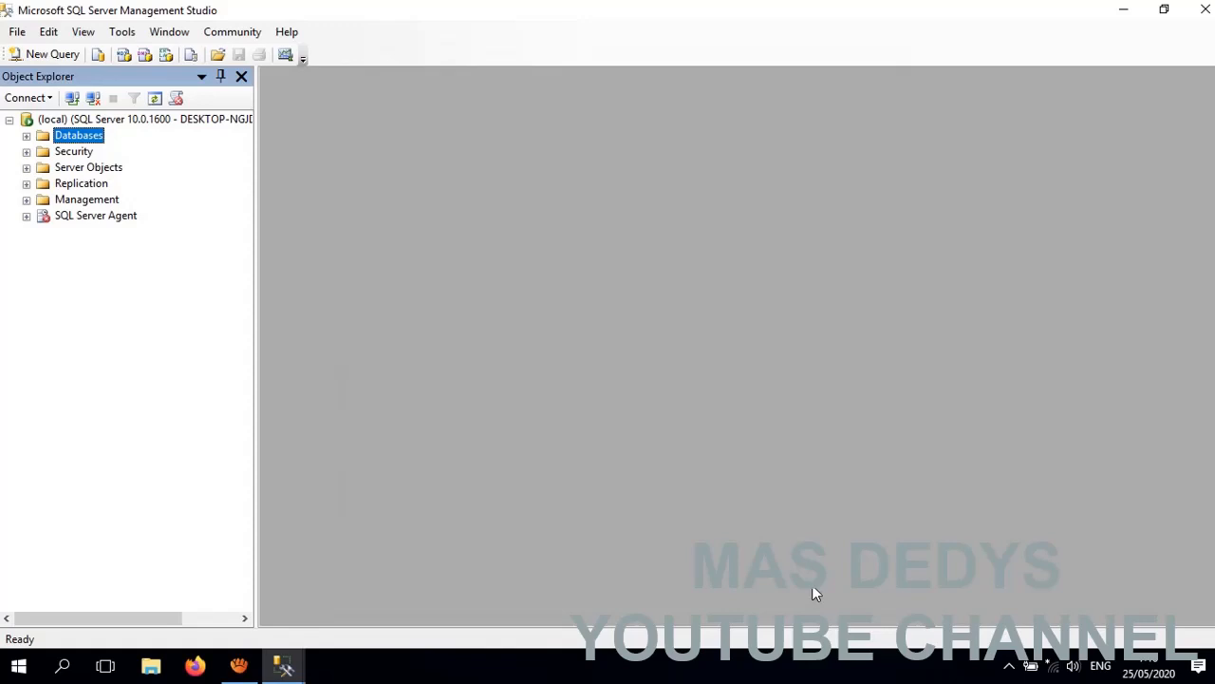
click(26, 136)
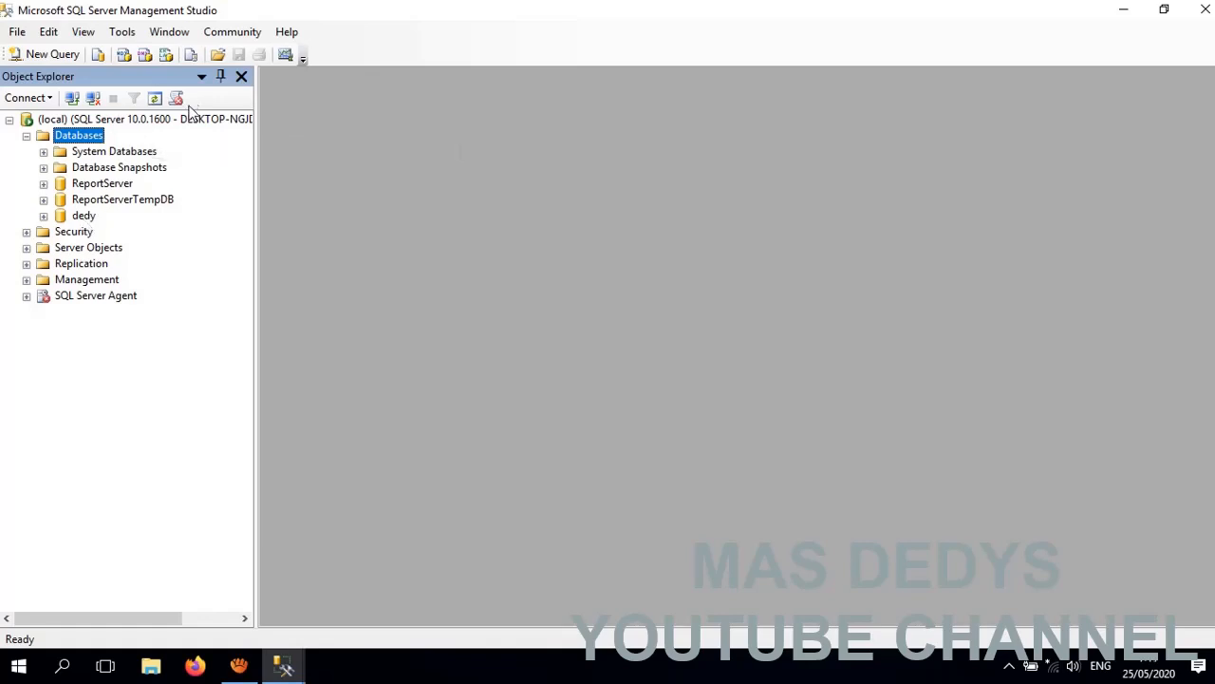
mouse_move(237, 667)
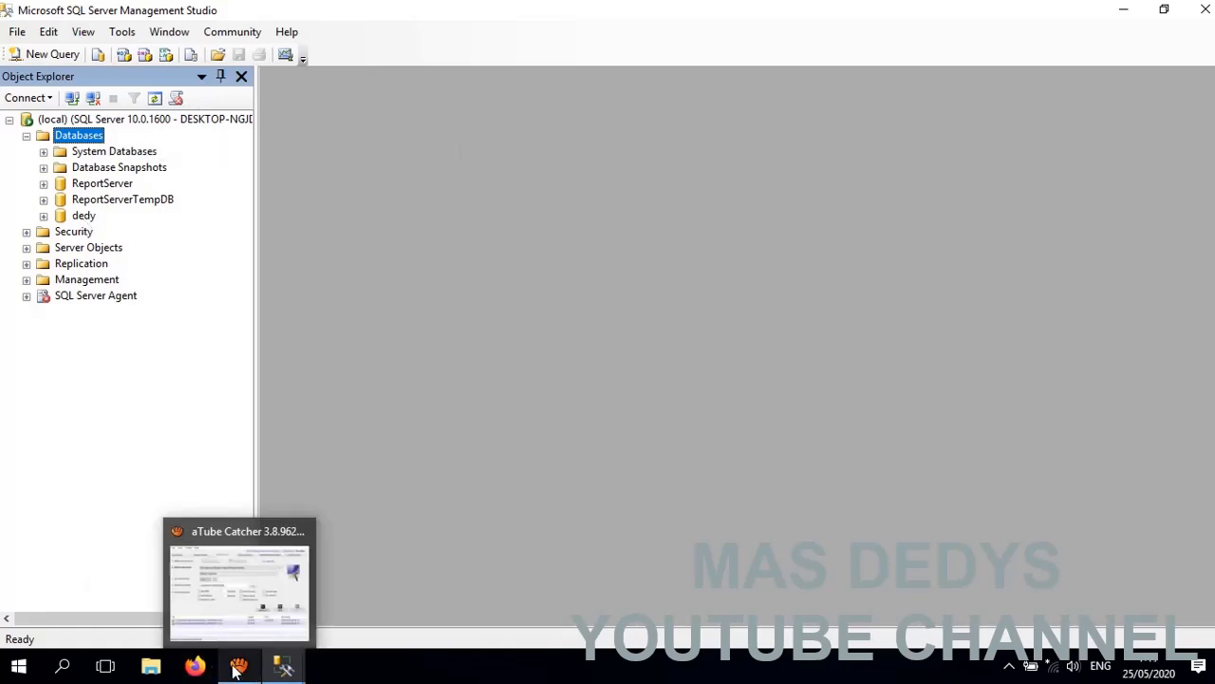
click(248, 597)
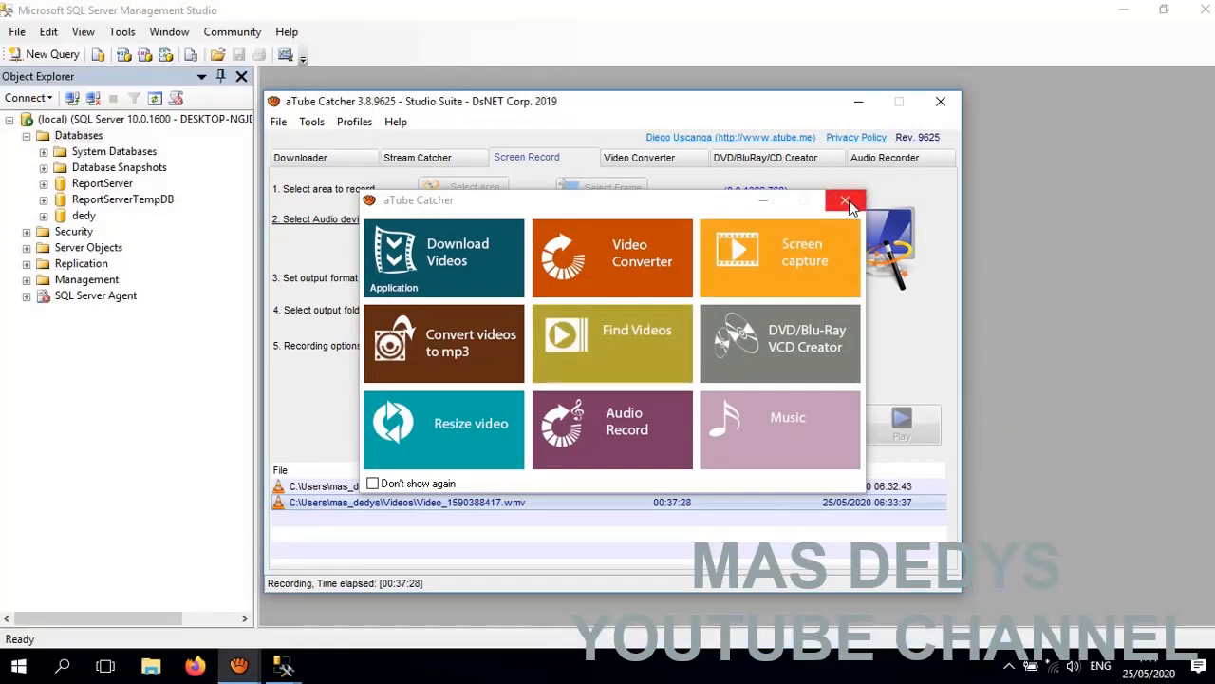